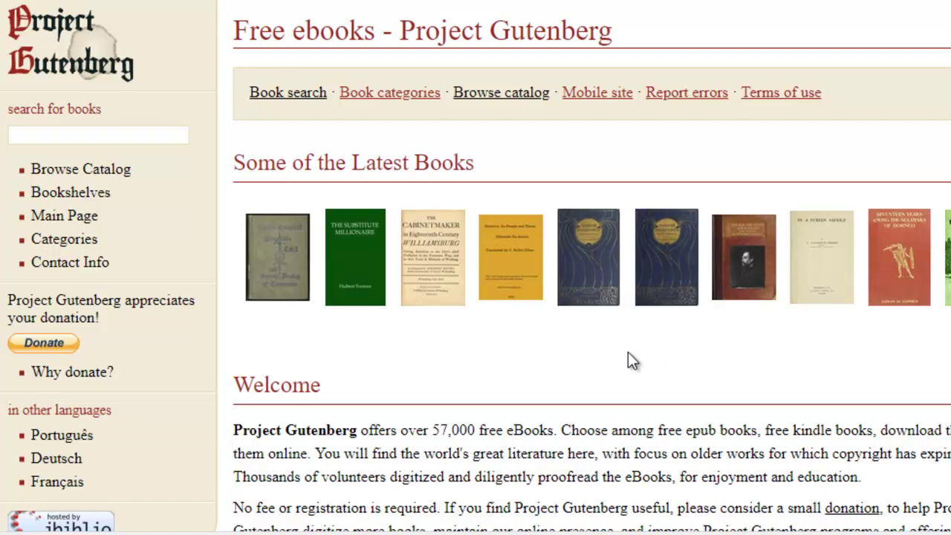
- Open the download page of the first latest book, Doctor Quintard, and look through its listing of more files
click(283, 266)
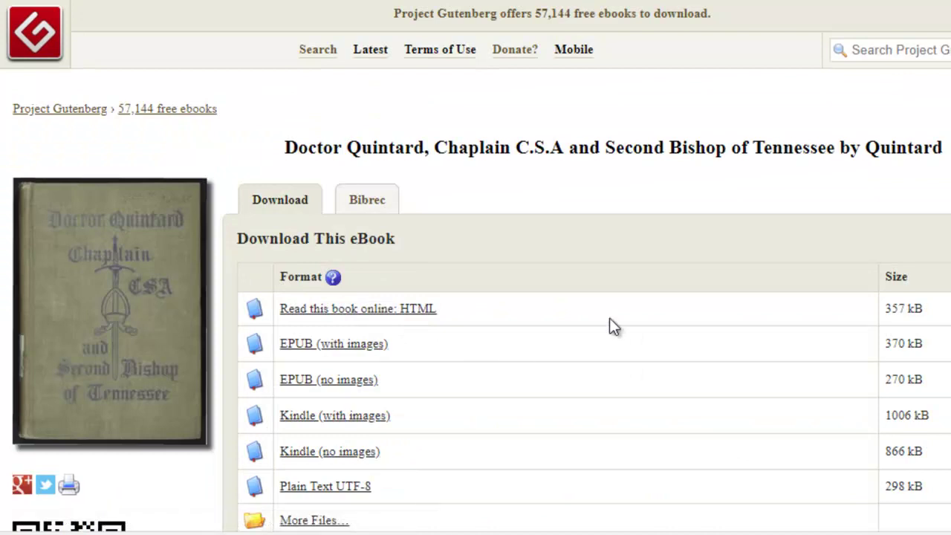
scroll(293, 285, down, 1)
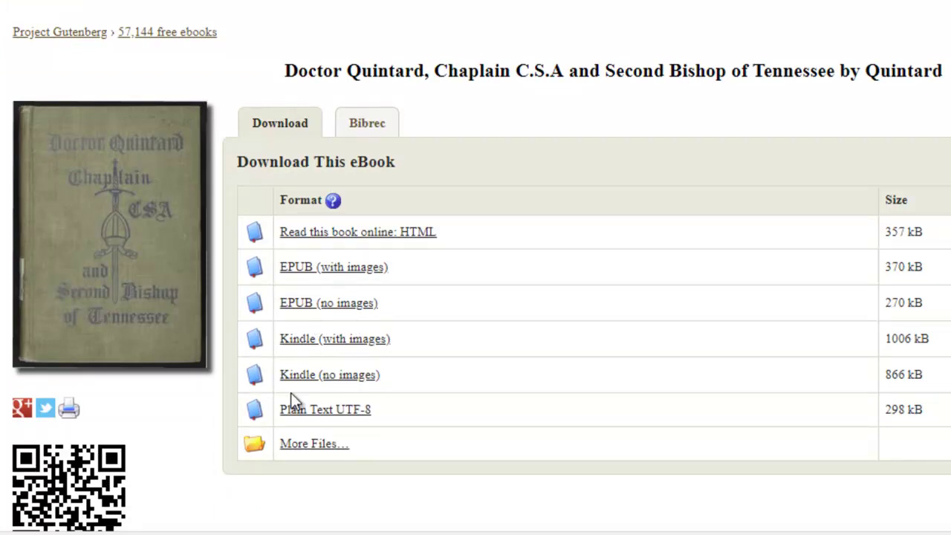
click(330, 446)
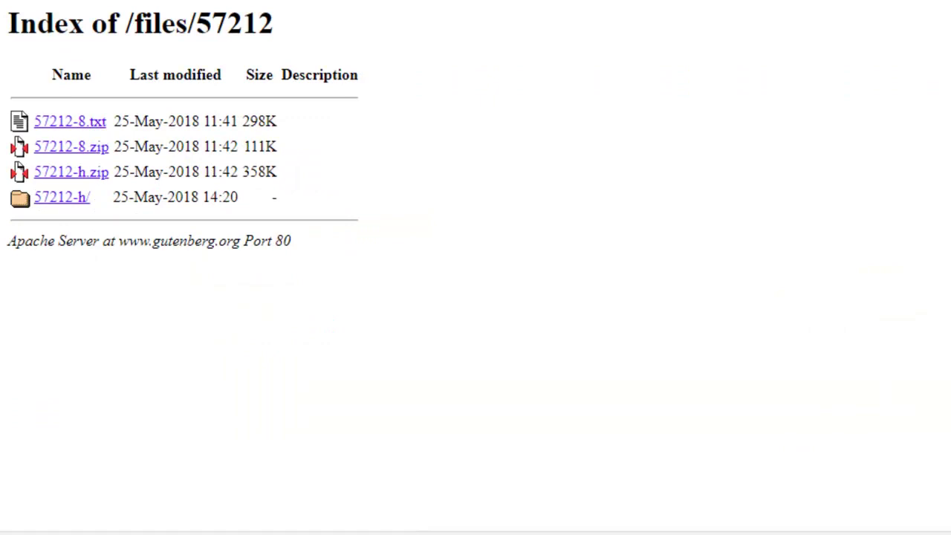
key(alt+Left)
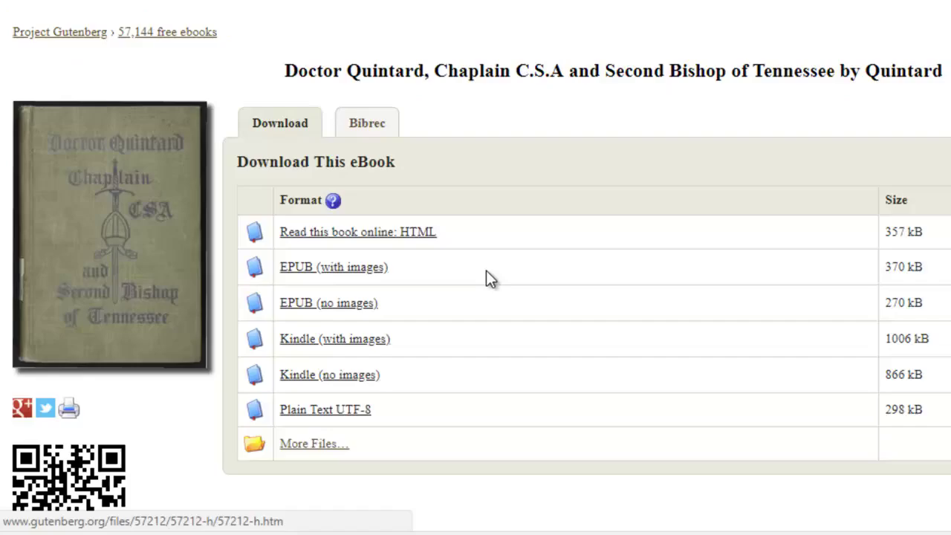
- View the online HTML version of the Doctor Quintard book and return to the Project Gutenberg main page
click(436, 238)
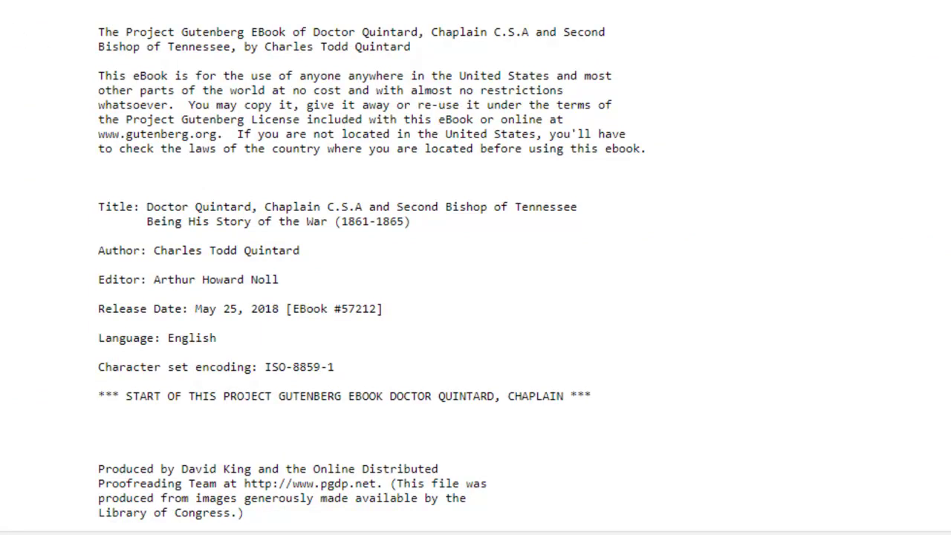
key(alt+Left)
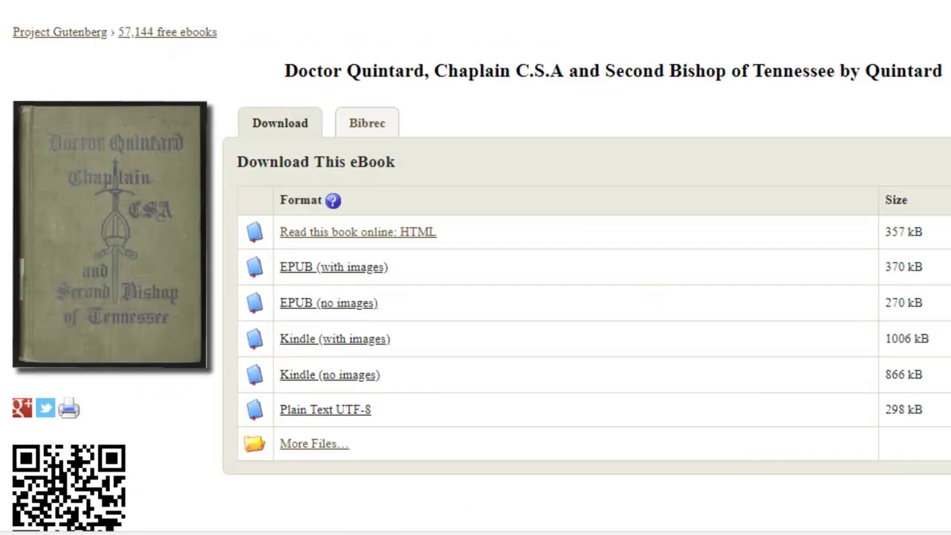
scroll(530, 196, up, 1)
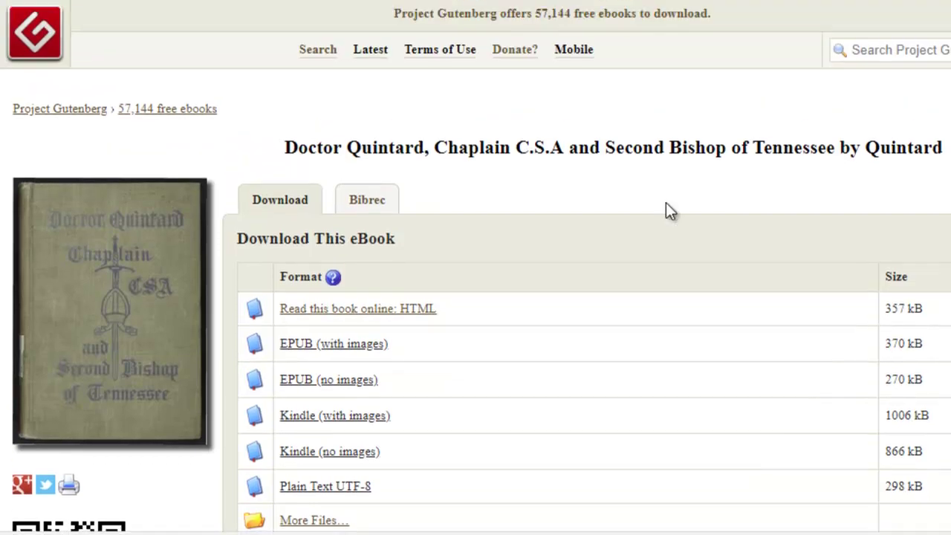
click(35, 32)
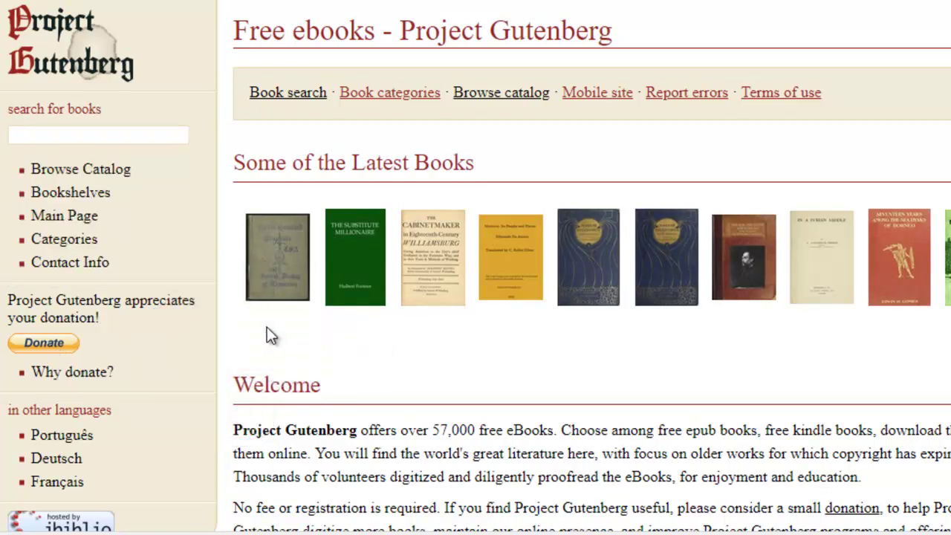
- Search the Project Gutenberg books for "bible"
click(57, 134)
text(bibl)
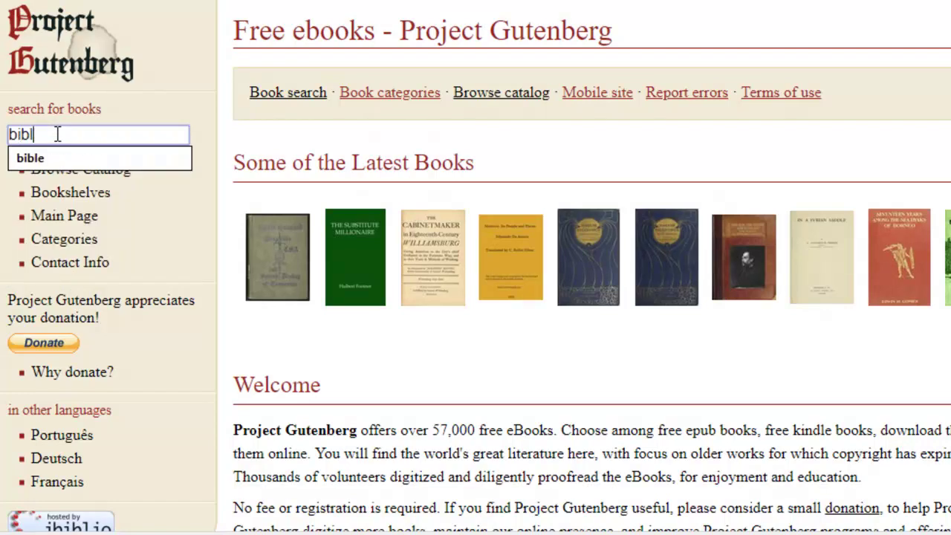
text(e)
click(53, 157)
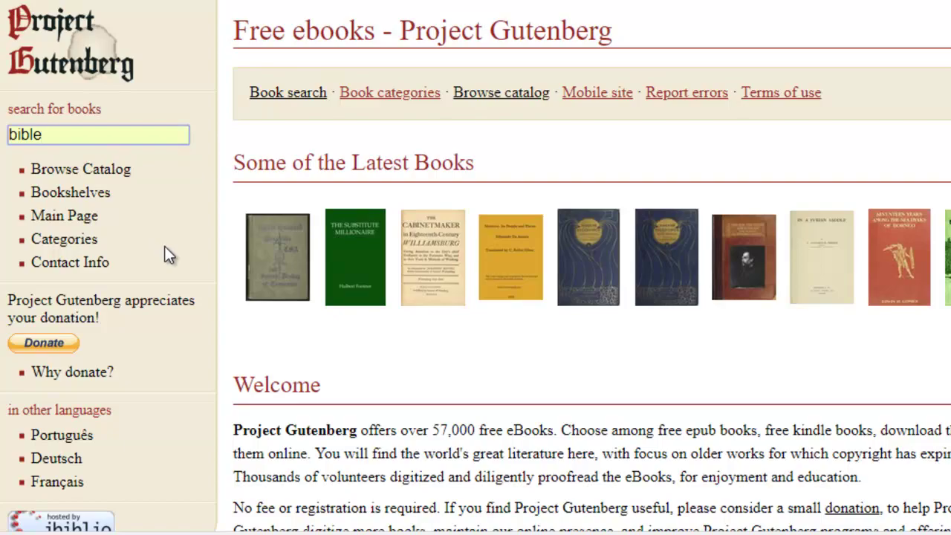
key(Return)
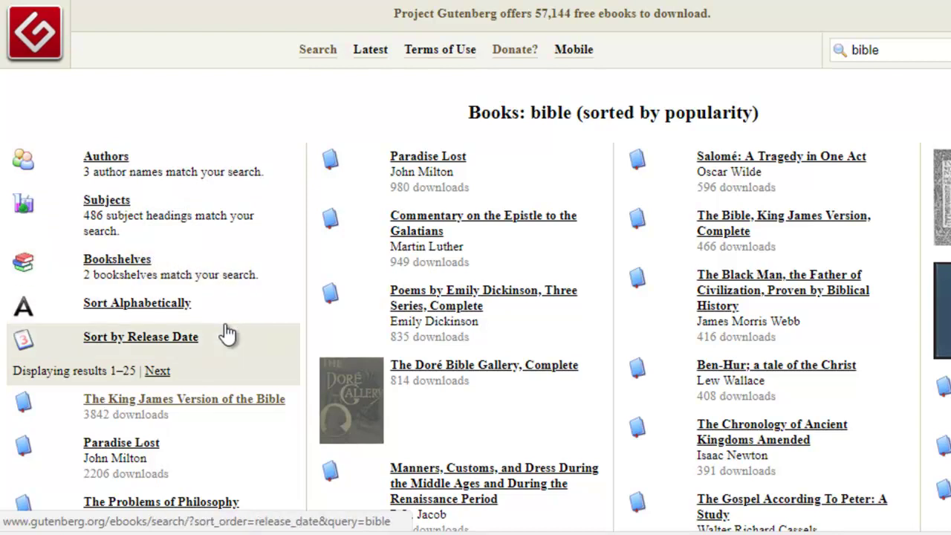
- Open The King James Version of the Bible from the results and download its EPUB (no images) edition
scroll(228, 327, down, 2)
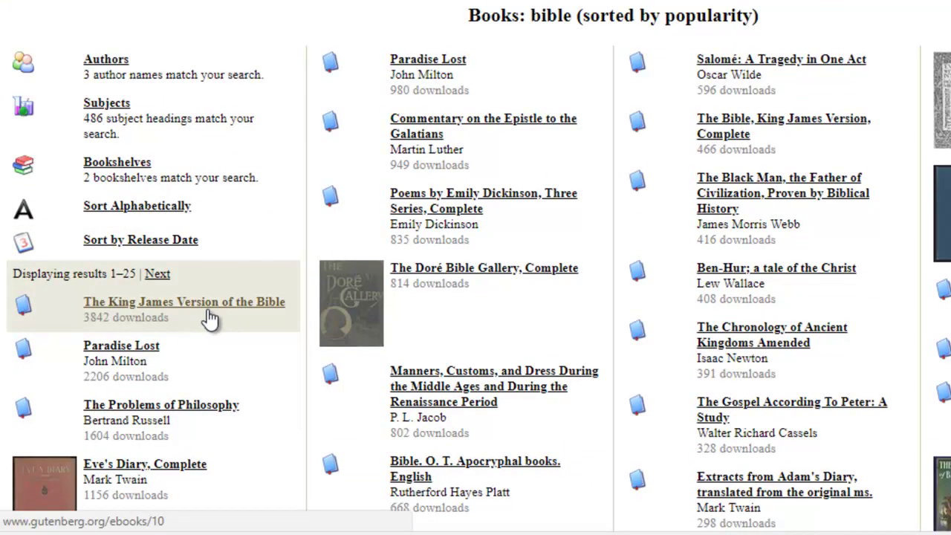
click(210, 310)
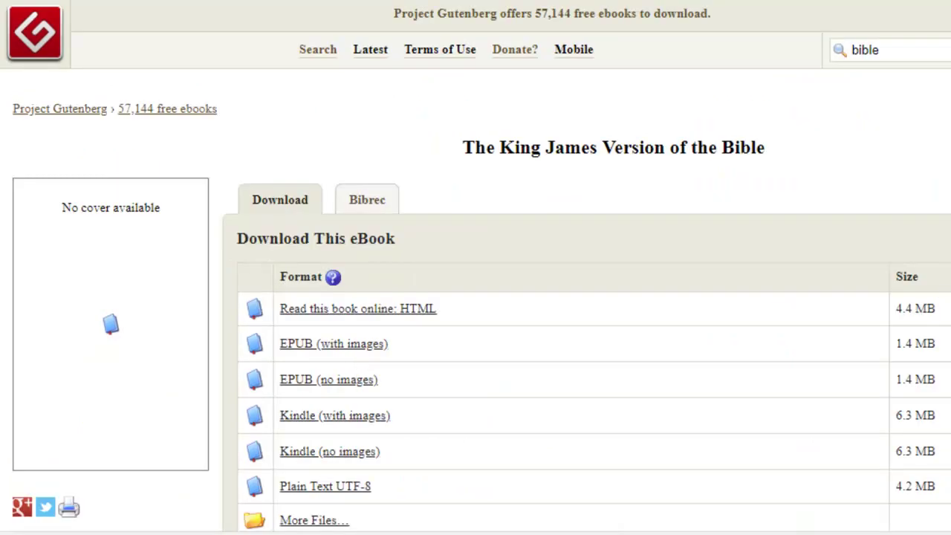
scroll(769, 427, down, 1)
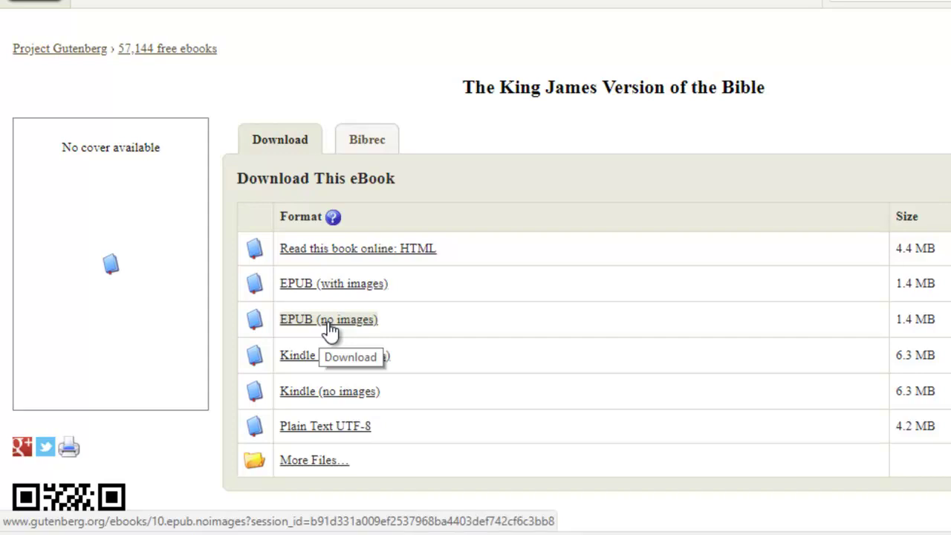
click(328, 324)
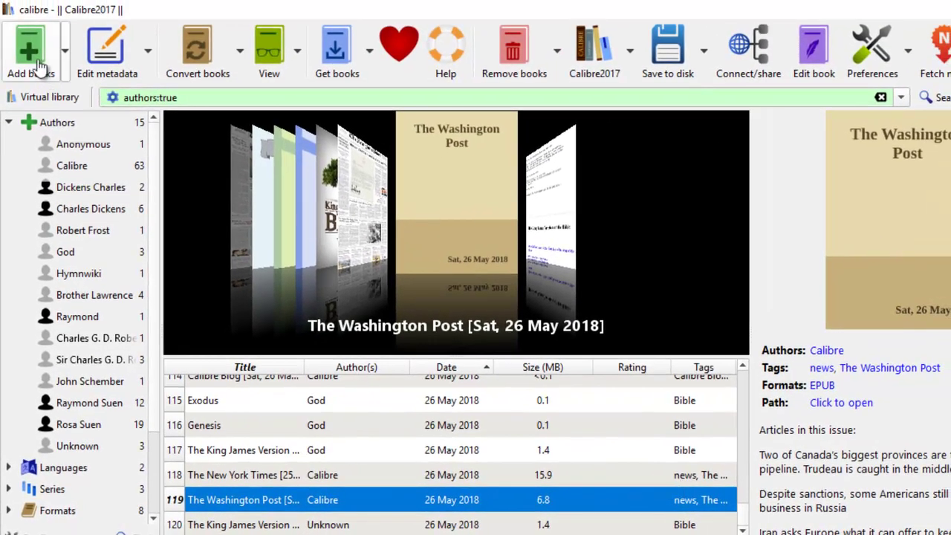
- Switch to calibre and add the downloaded King James Bible EPUB to the library, accepting it despite the existing duplicates
click(46, 1)
click(212, 205)
click(387, 389)
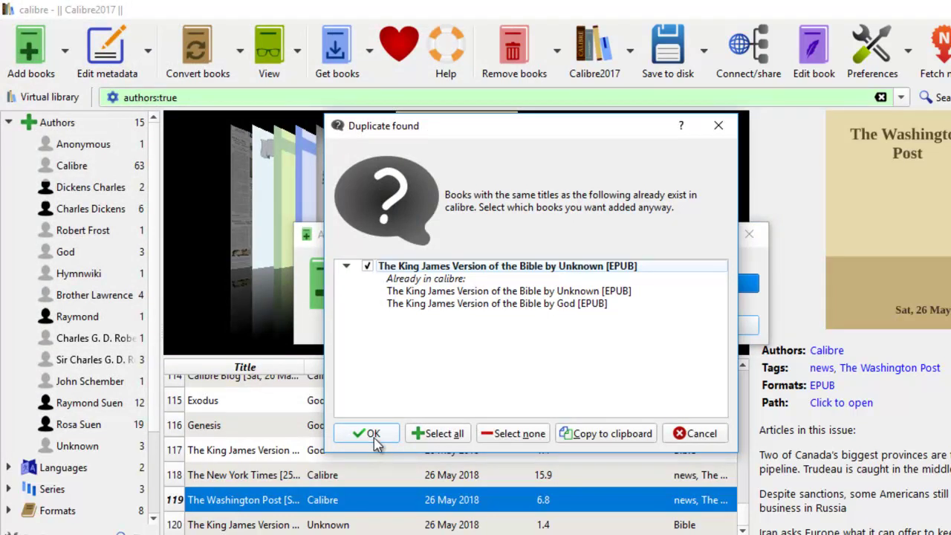
click(373, 434)
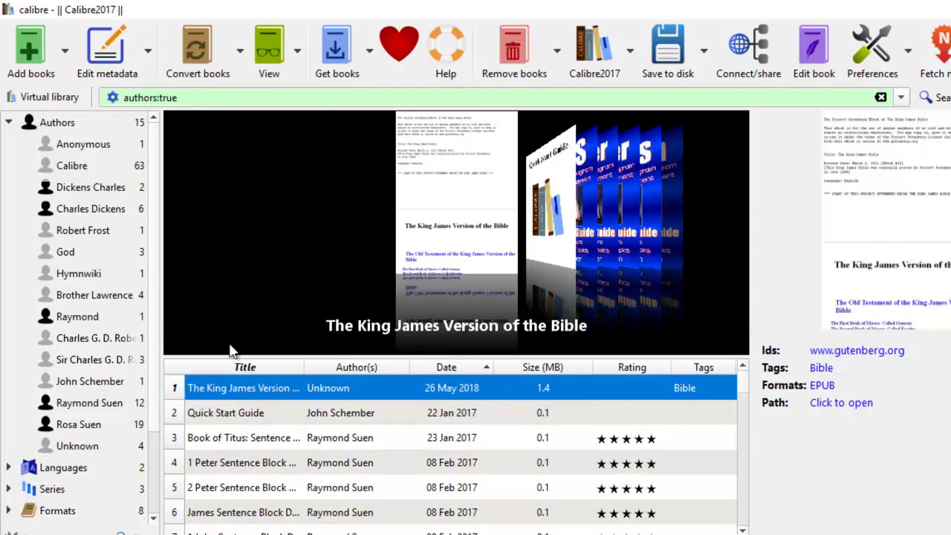
- In the new King James Bible entry's metadata, set the author to God and replace the cover with the Amazon.com download
click(128, 58)
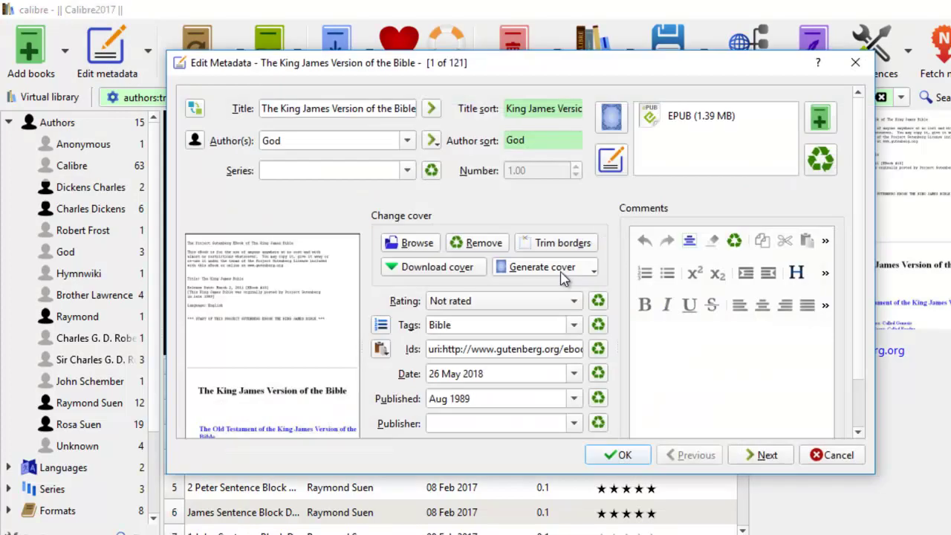
click(563, 275)
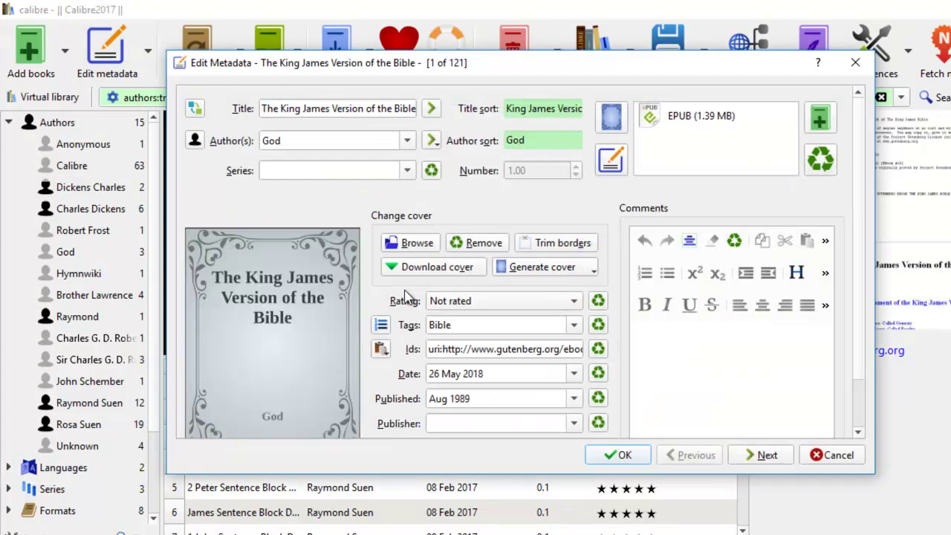
click(449, 269)
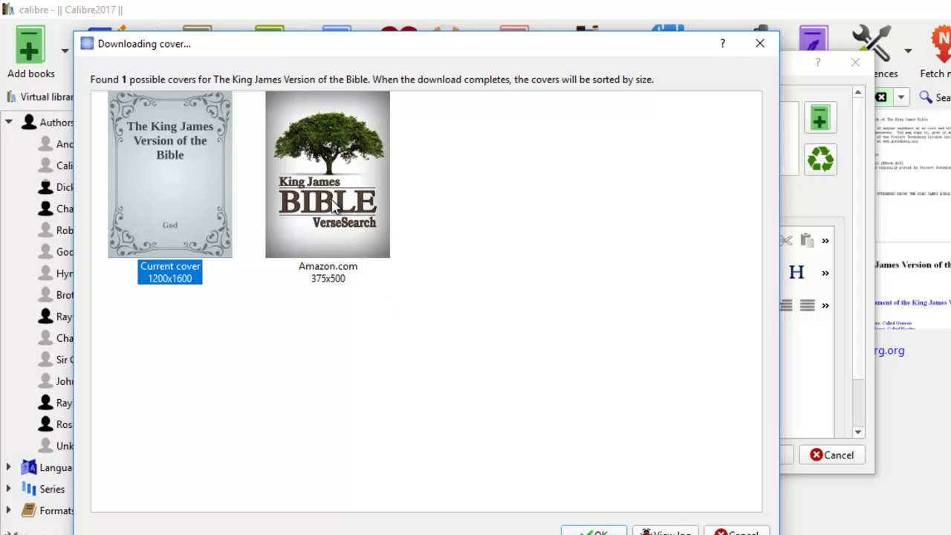
click(332, 208)
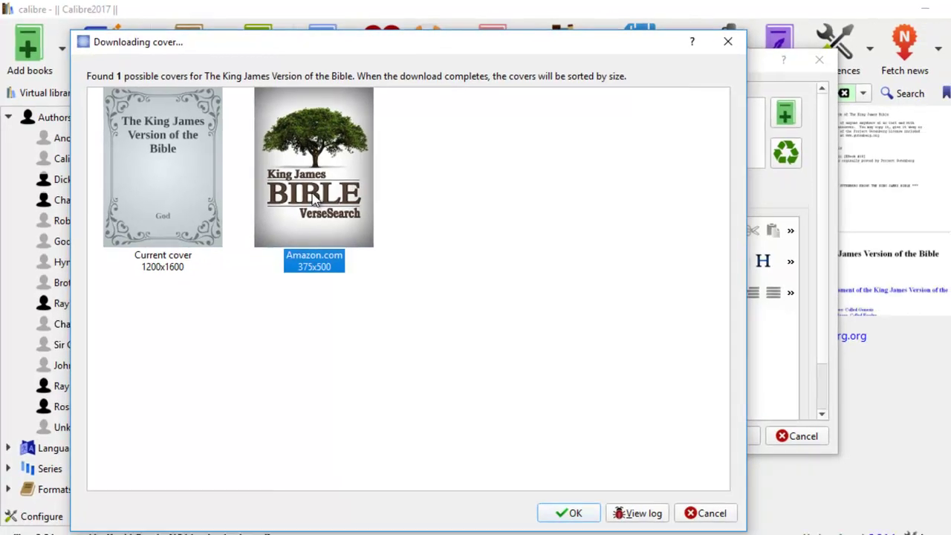
click(561, 506)
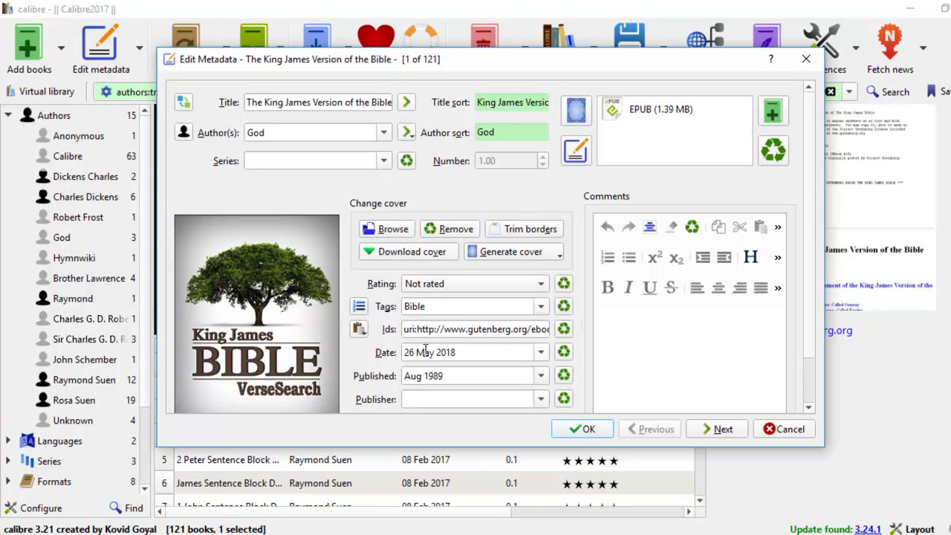
- Clear the Bible's published date, give it a five-star rating and save the metadata
drag(462, 370, 349, 387)
key(Delete)
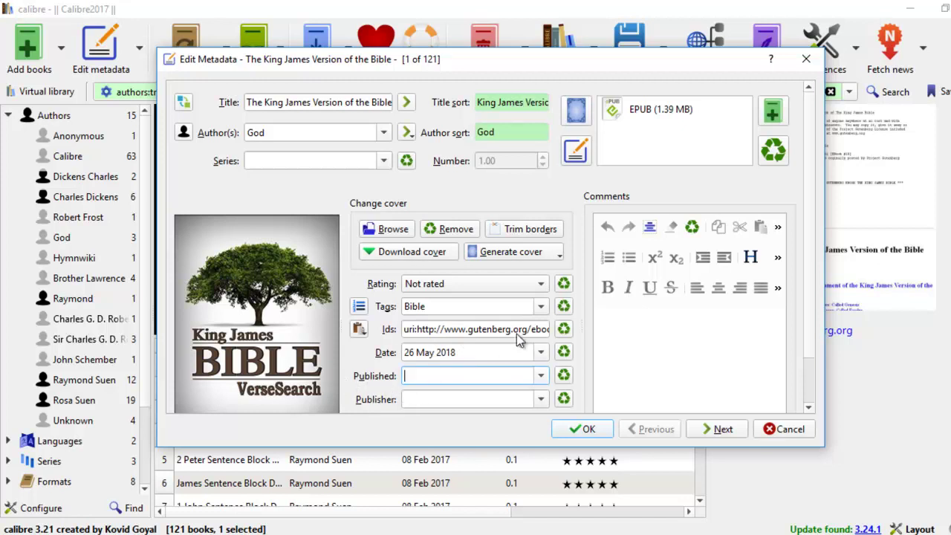
click(541, 286)
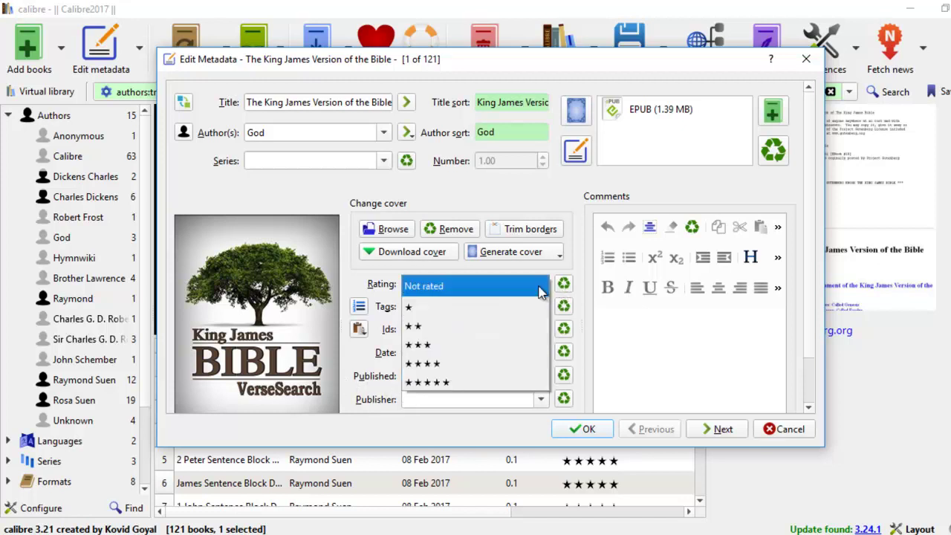
click(483, 382)
click(584, 433)
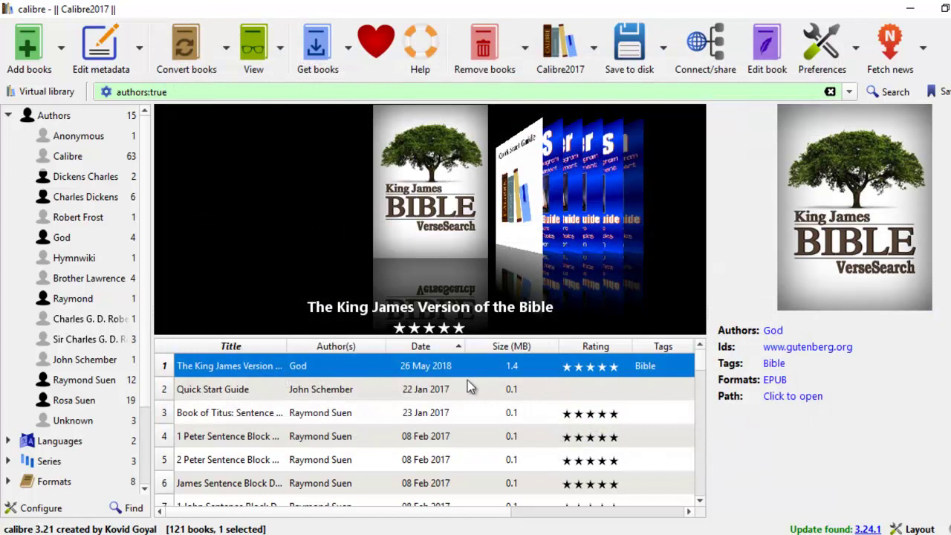
- Open the King James Bible in the e-book viewer and go to the Old Testament list of books near its beginning
click(368, 368)
double_click(368, 365)
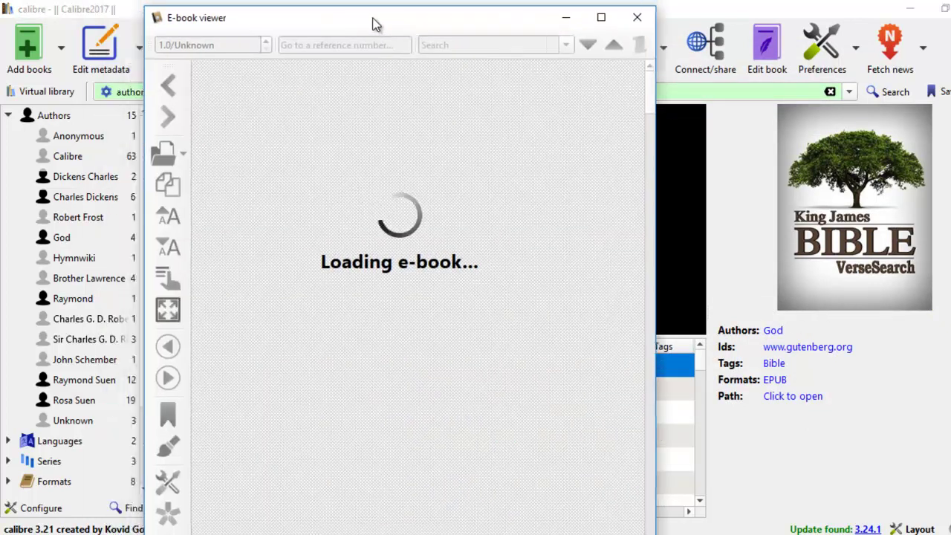
drag(376, 23, 439, 13)
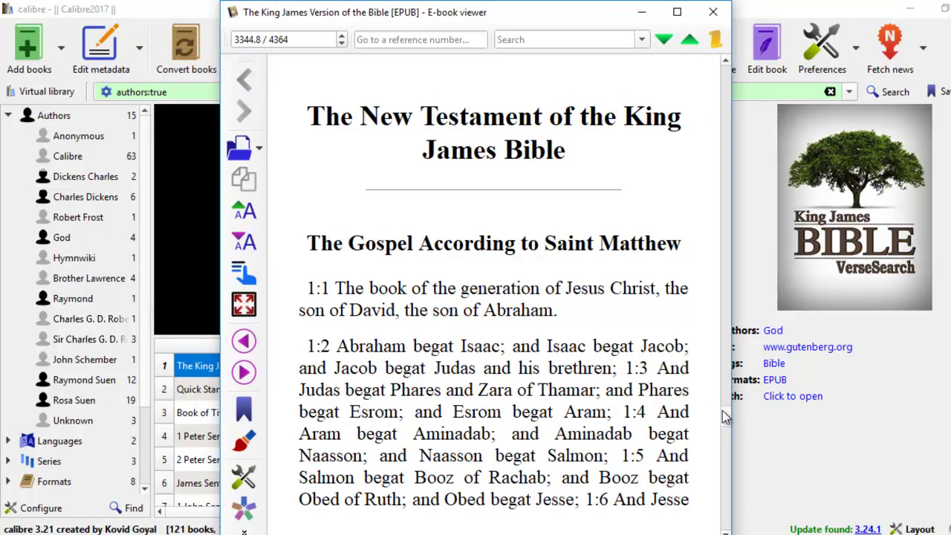
drag(727, 416, 728, 70)
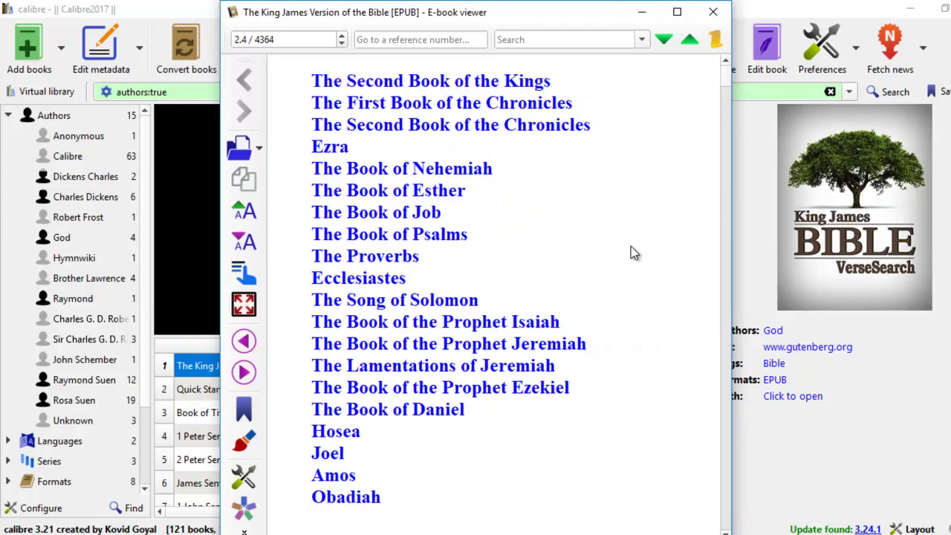
scroll(631, 246, down, 1)
scroll(628, 246, up, 3)
scroll(627, 247, down, 1)
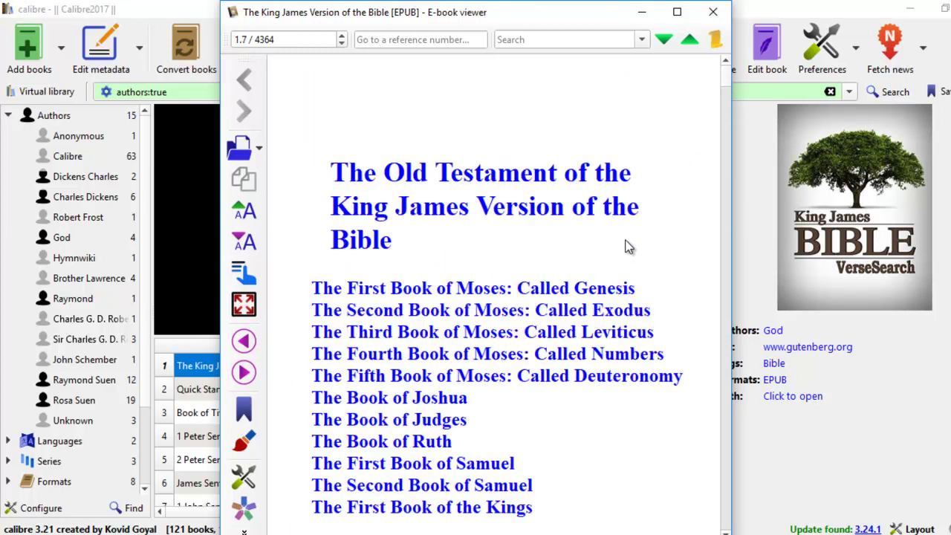
- Follow the contents link to The First Book of Moses: Called Genesis and read through its first chapters
click(469, 294)
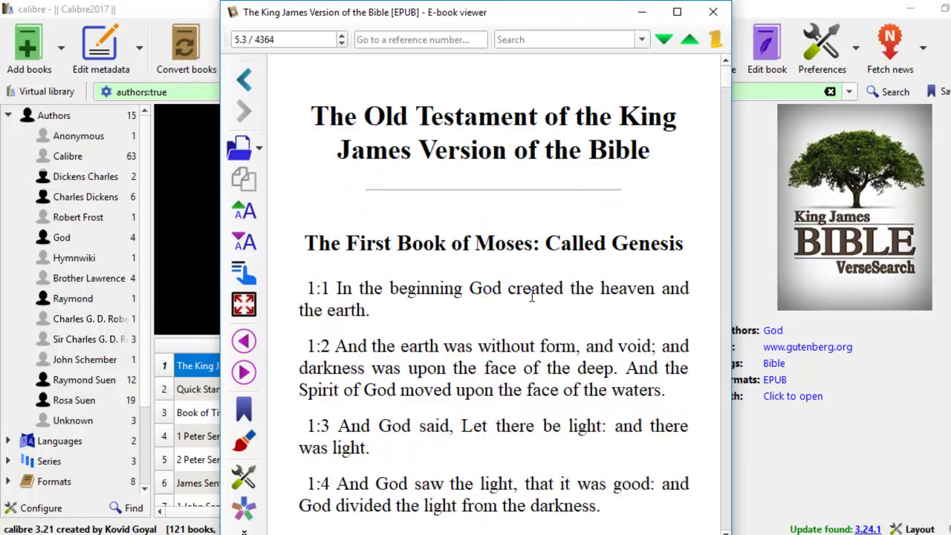
scroll(531, 295, down, 20)
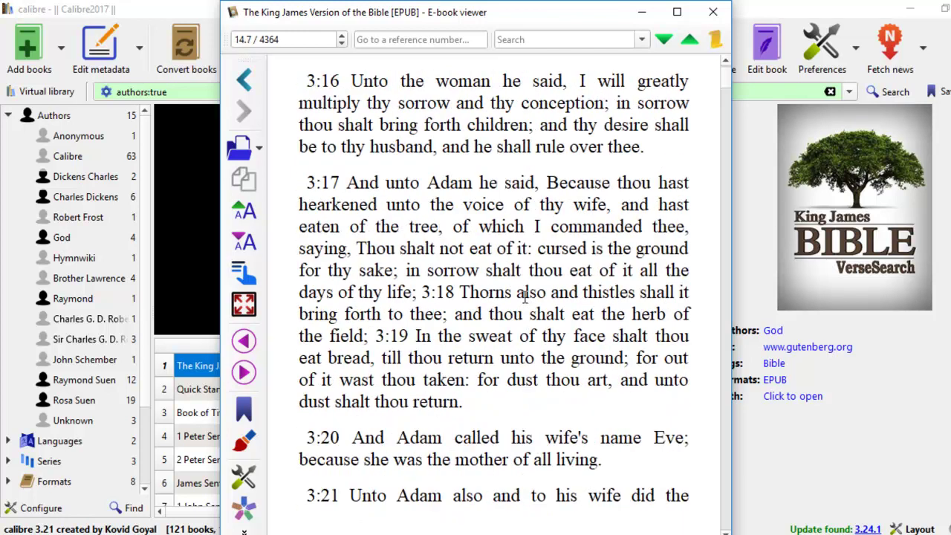
scroll(550, 301, down, 1)
scroll(724, 245, down, 1)
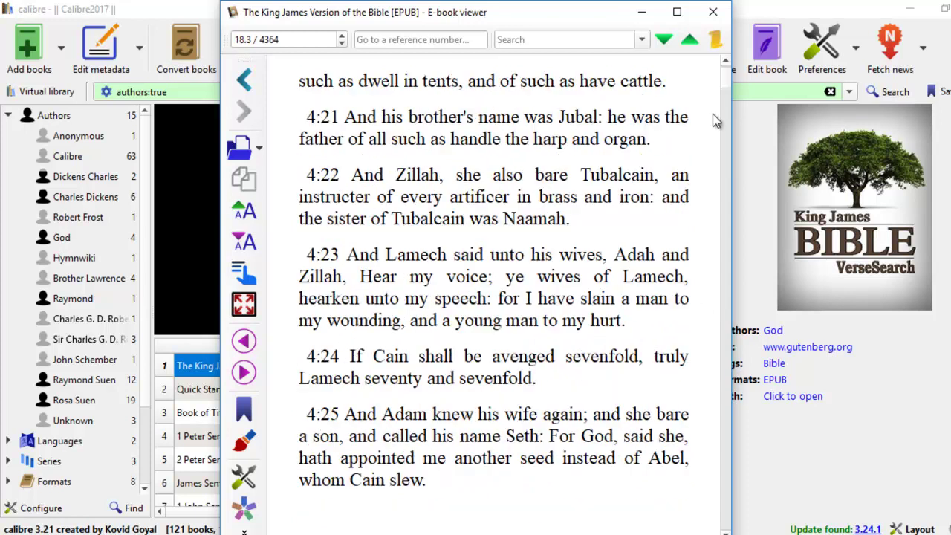
scroll(728, 349, down, 2)
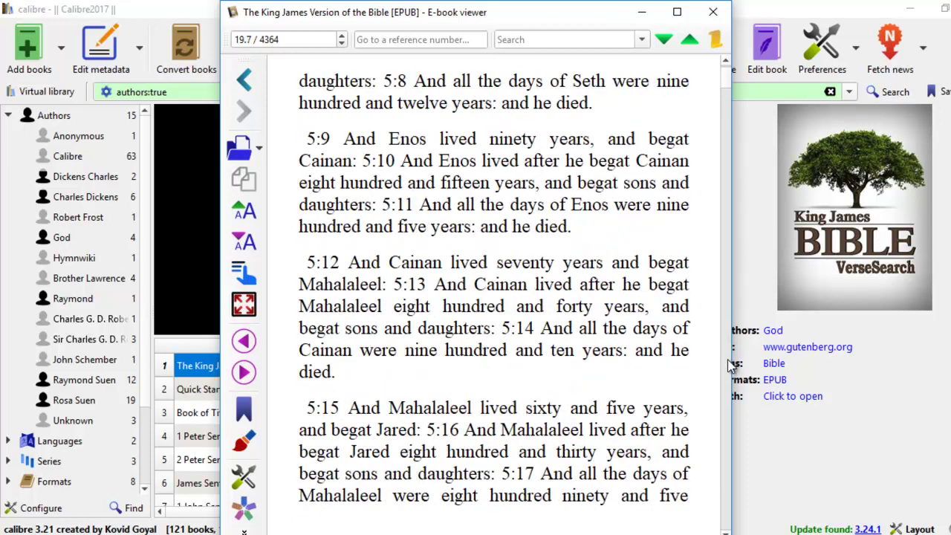
scroll(730, 364, down, 1)
- Return to the Old Testament contents list and follow the link to The Second Book of Moses: Called Exodus
drag(727, 85, 727, 74)
scroll(561, 212, down, 2)
scroll(559, 218, up, 1)
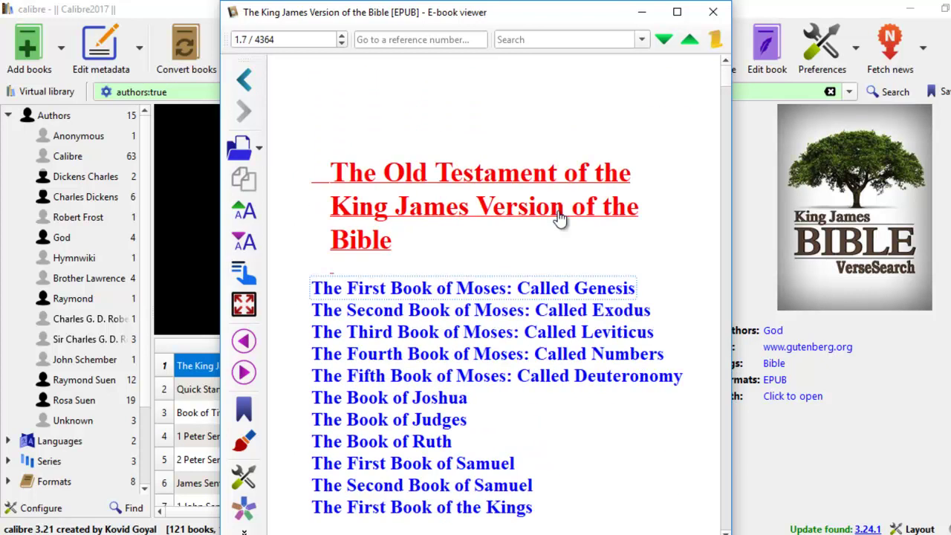
click(517, 312)
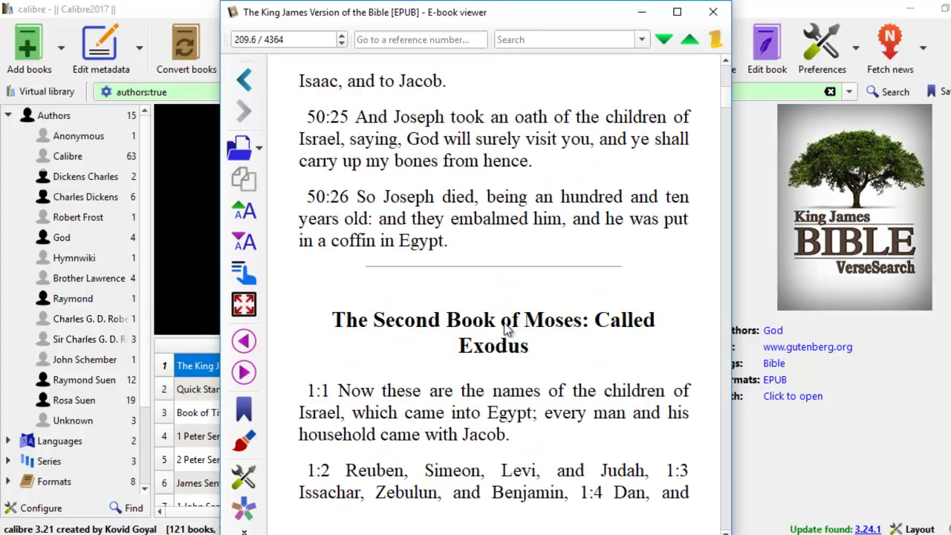
- Read through the opening chapters of The Second Book of Moses: Called Exodus
scroll(572, 357, down, 3)
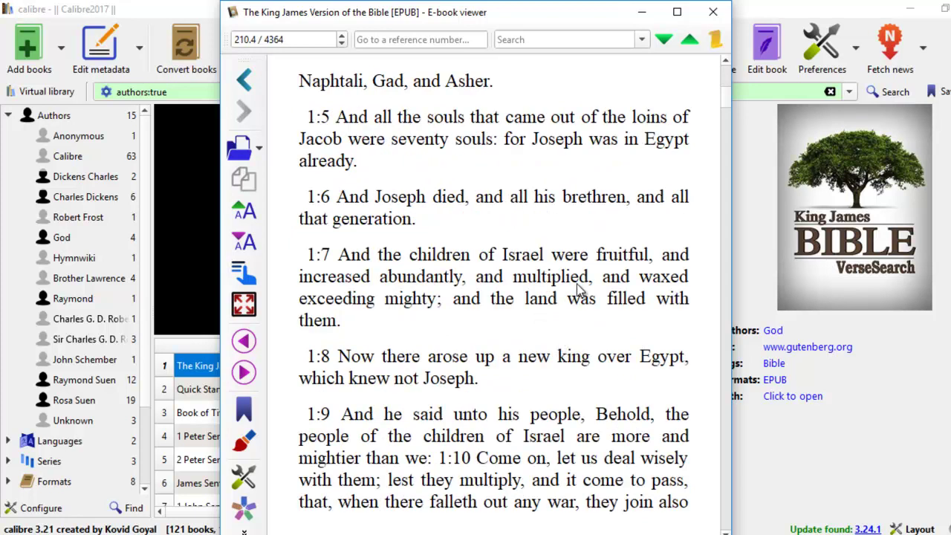
scroll(578, 289, up, 3)
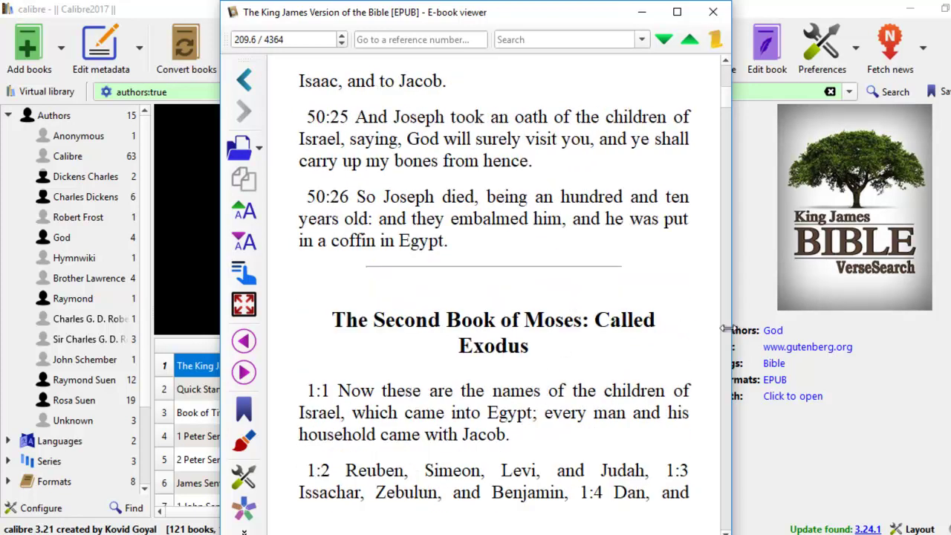
scroll(698, 334, down, 12)
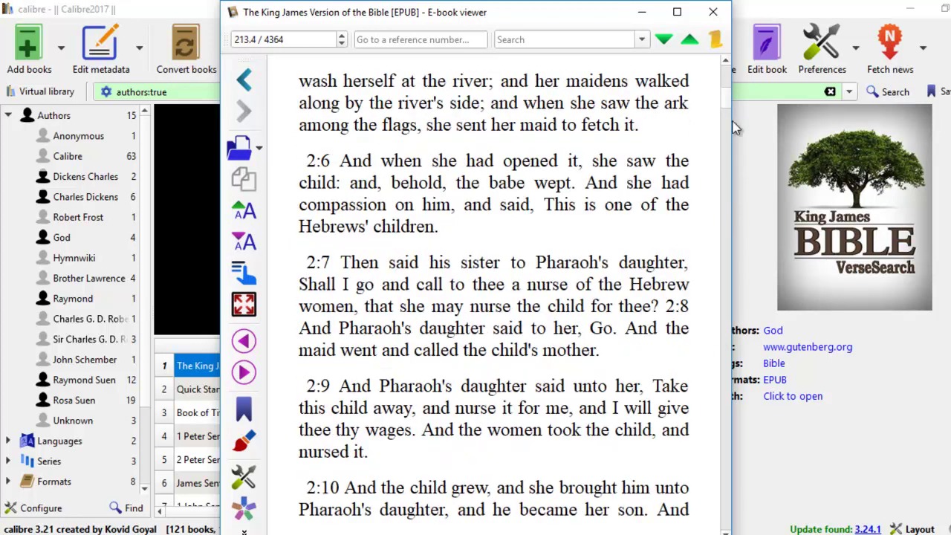
- Return to the Old Testament contents list, follow the link to The Third Book of Moses: Called Leviticus and read on
drag(728, 98, 729, 72)
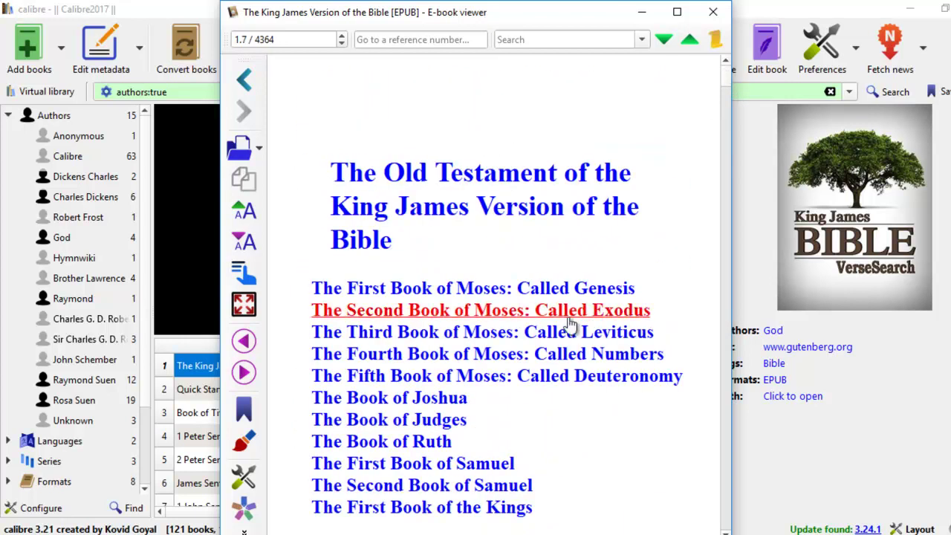
click(544, 332)
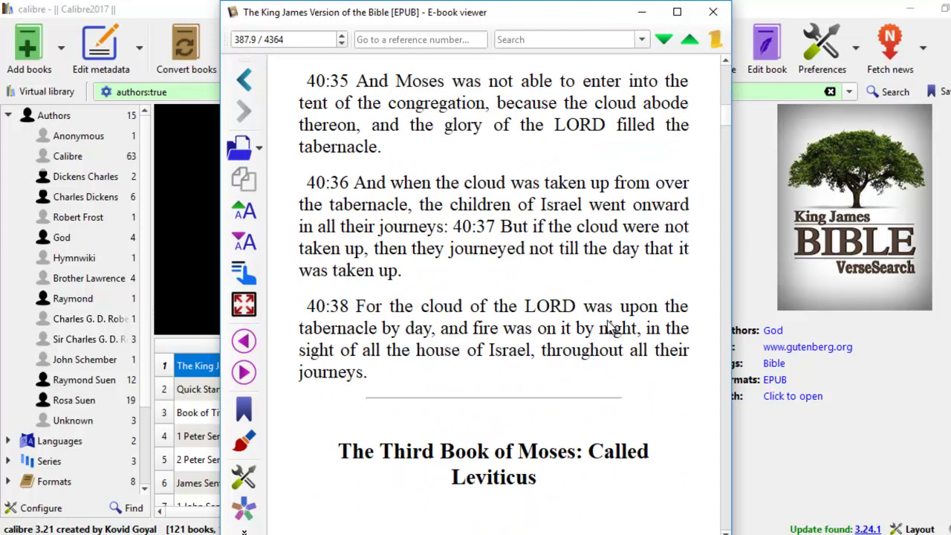
scroll(610, 329, down, 10)
scroll(574, 329, down, 5)
- Return to the contents near the book's beginning and look through the New Testament list down to the Epistle to Titus
drag(728, 126, 730, 74)
scroll(515, 361, down, 3)
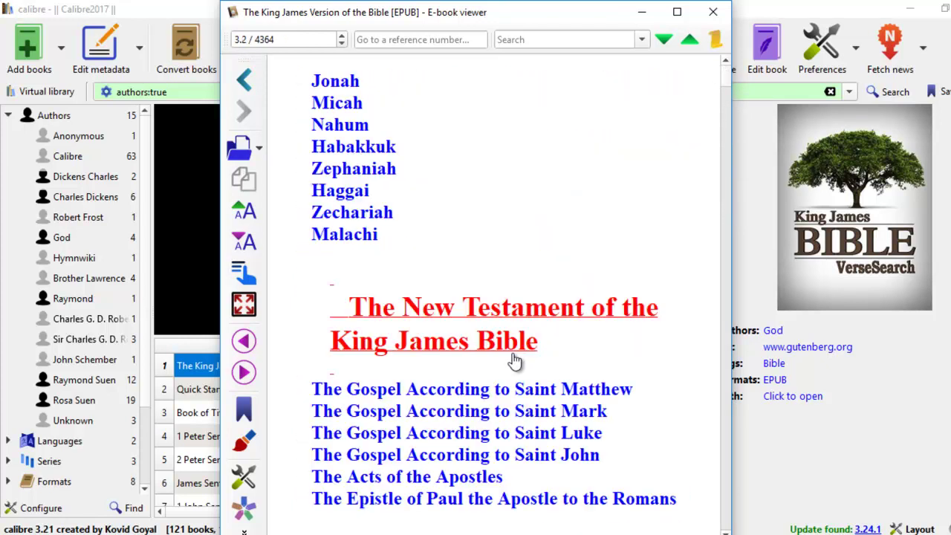
scroll(515, 361, down, 5)
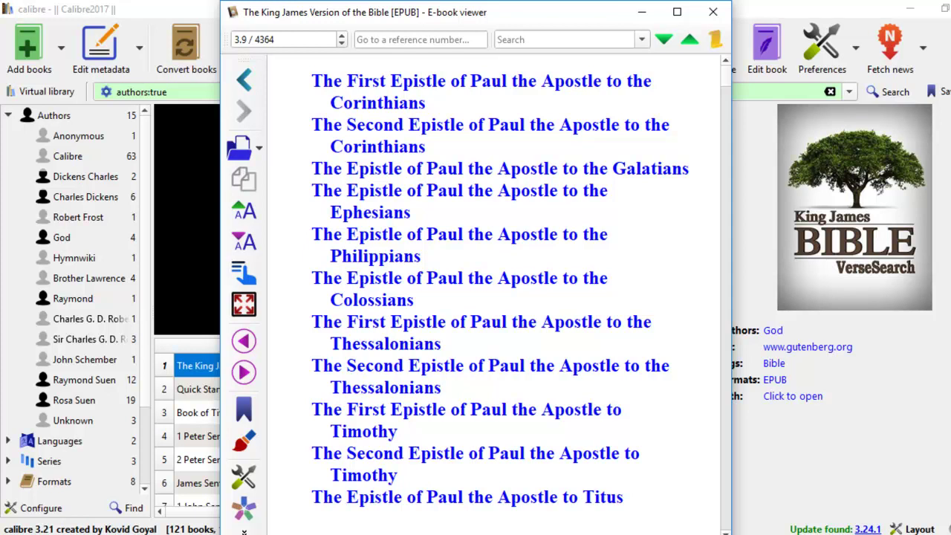
- Go back to the Old Testament contents list and follow the link to The Fifth Book of Moses: Called Deuteronomy
drag(726, 82, 726, 74)
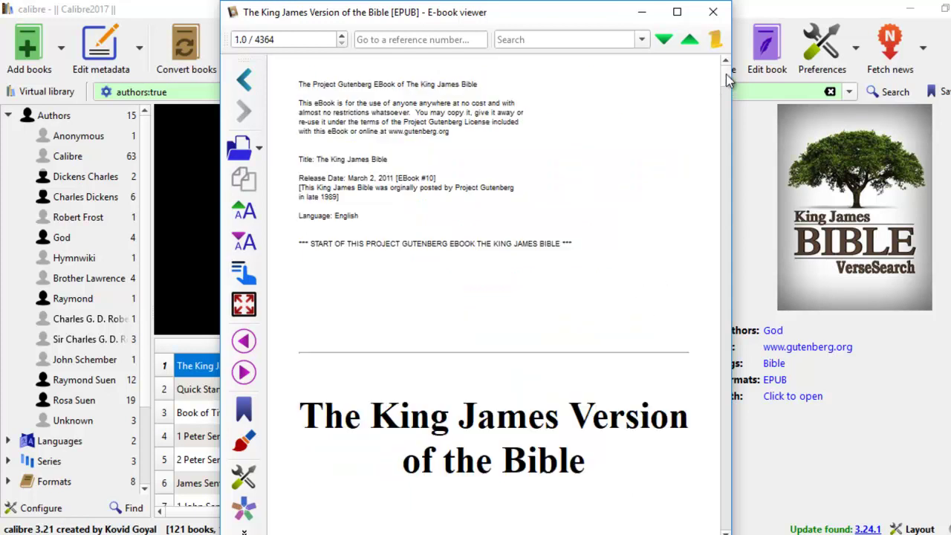
click(726, 361)
click(572, 383)
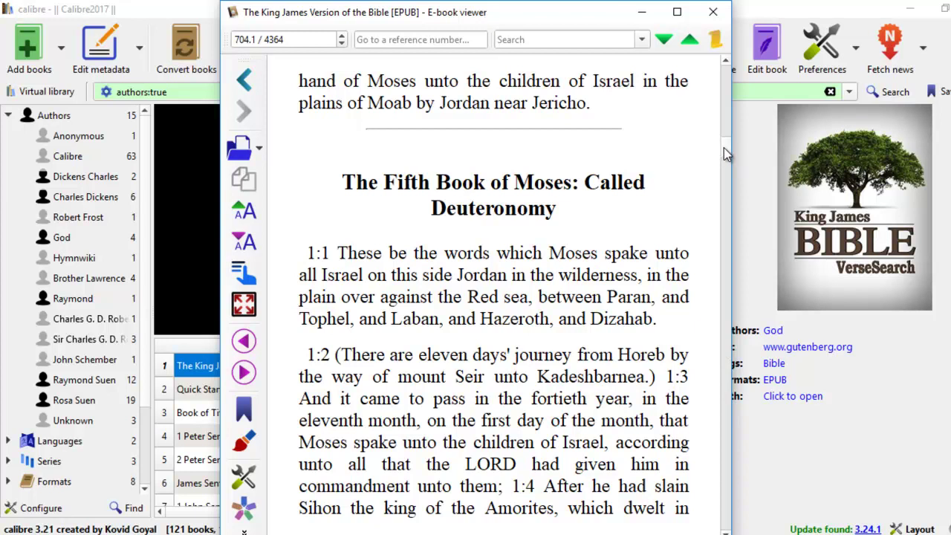
- Close the e-book viewer and open The King James Version of the Bible in the book editor
drag(724, 153, 728, 80)
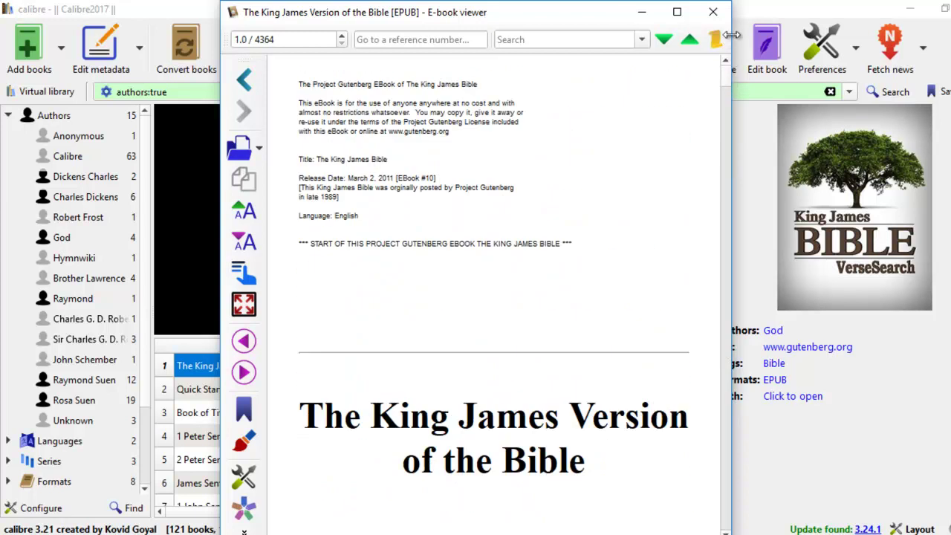
click(713, 12)
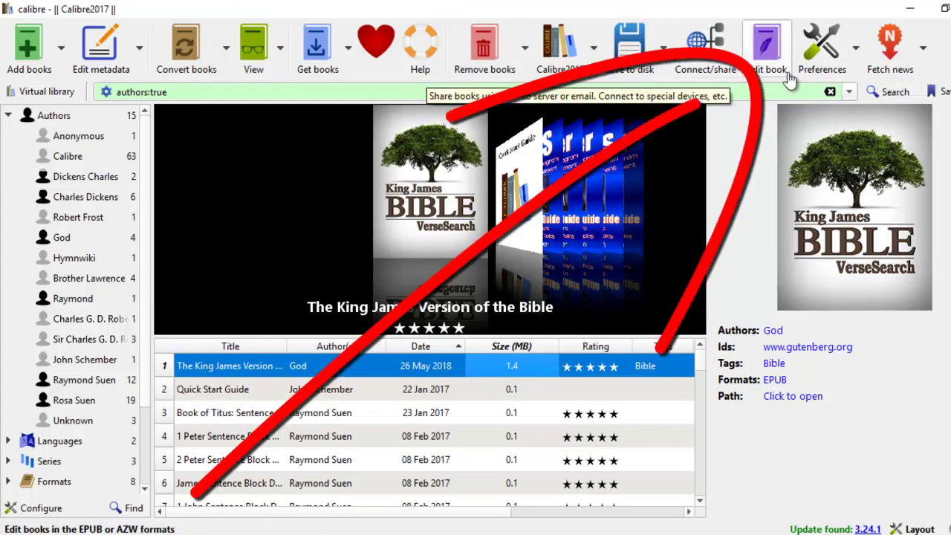
right_click(473, 367)
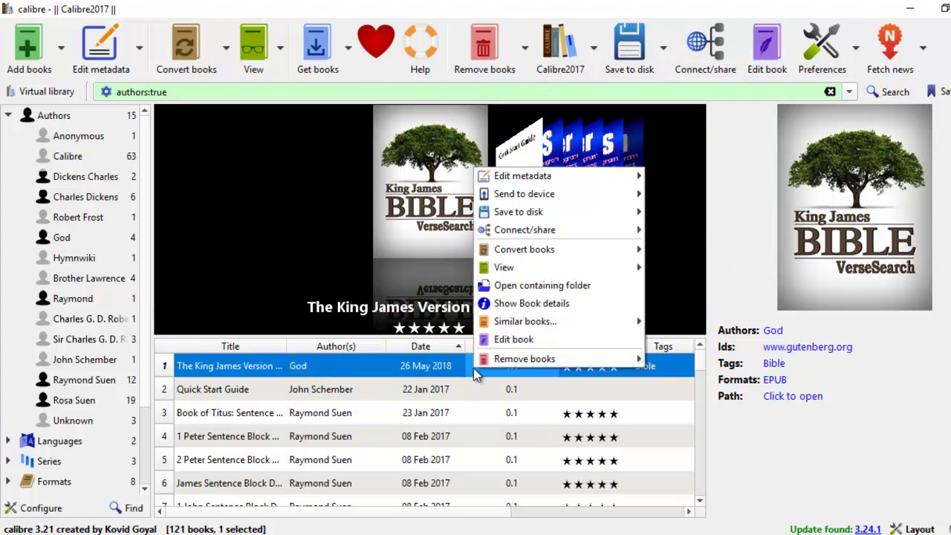
click(515, 346)
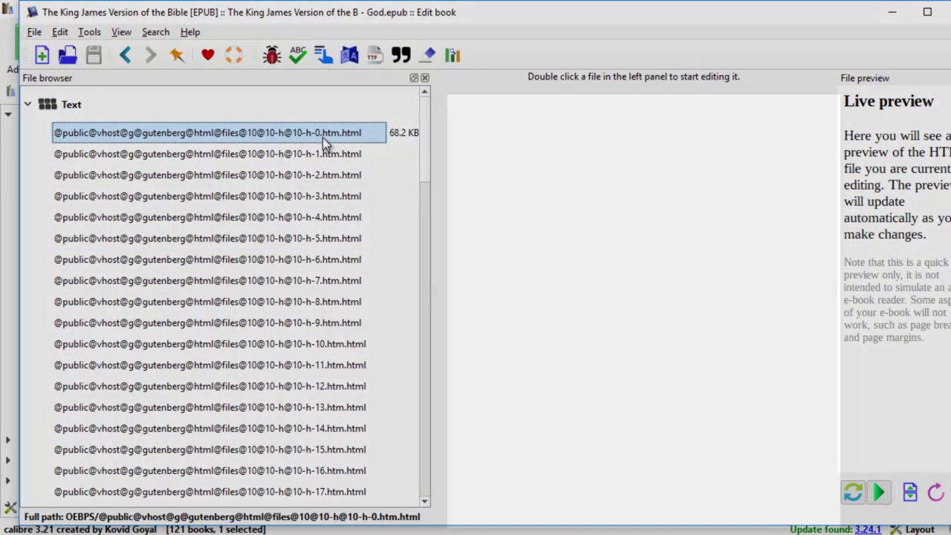
- Open the text file ending in 10-h-0.htm.html, locate its previewed opening text in the code, and open the file ending in 10-h-1.htm.html
double_click(323, 135)
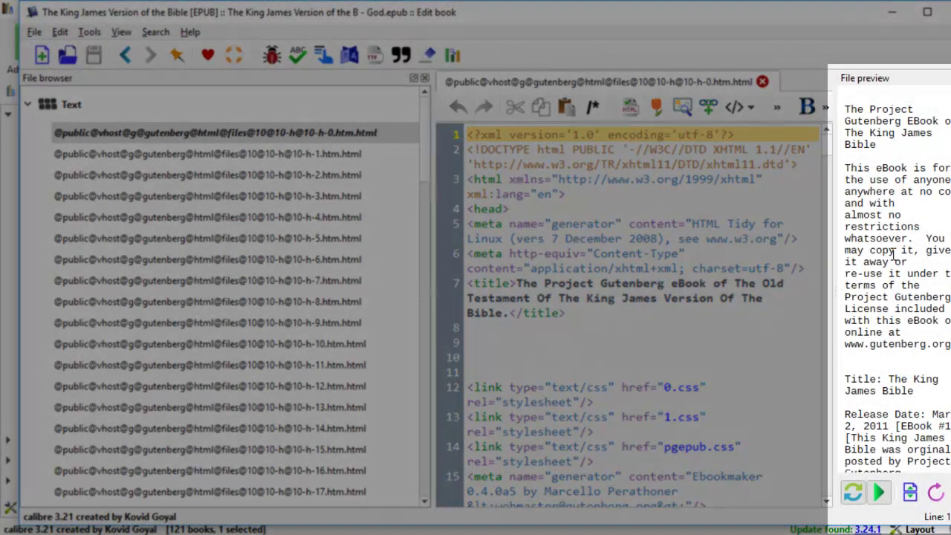
click(894, 255)
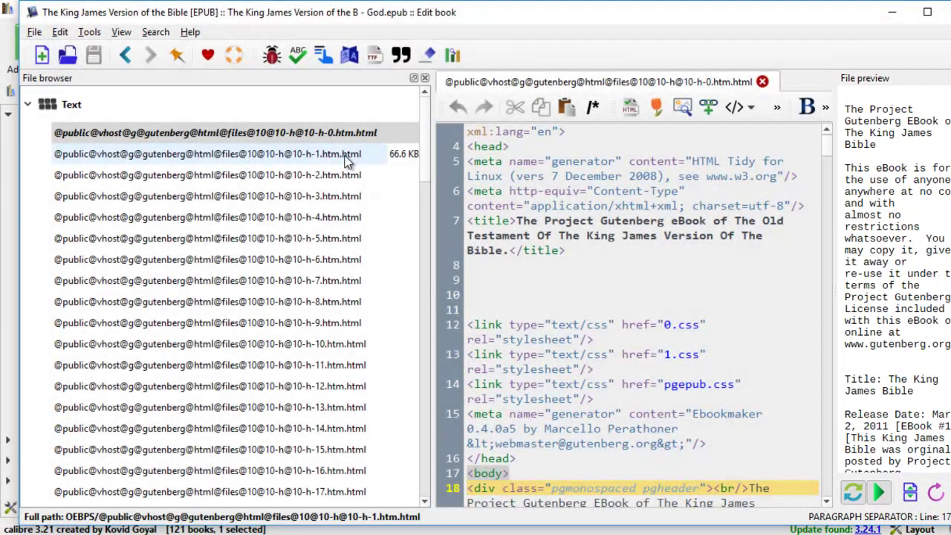
double_click(348, 154)
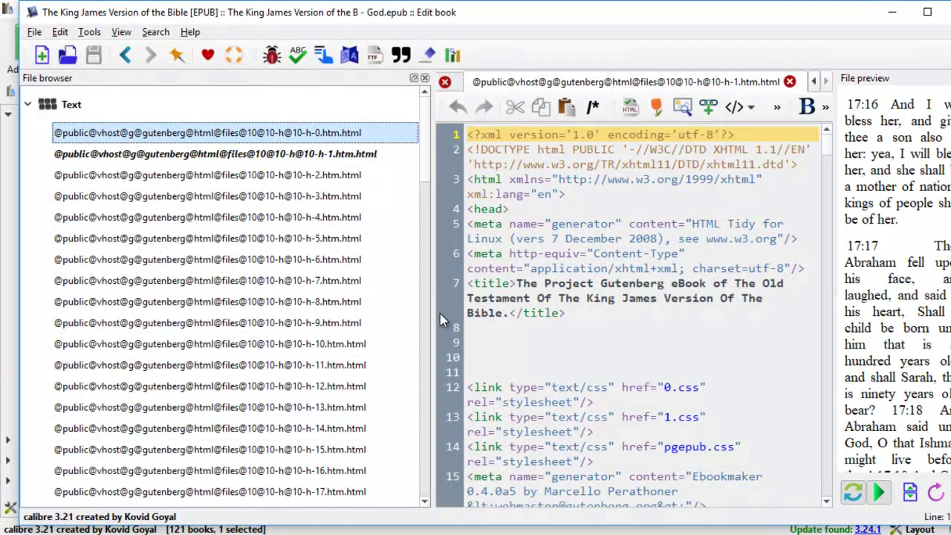
- Widen the file browser and check the file sizes of the first text files, through the one ending in 10-h-4.htm.html
drag(432, 172, 489, 172)
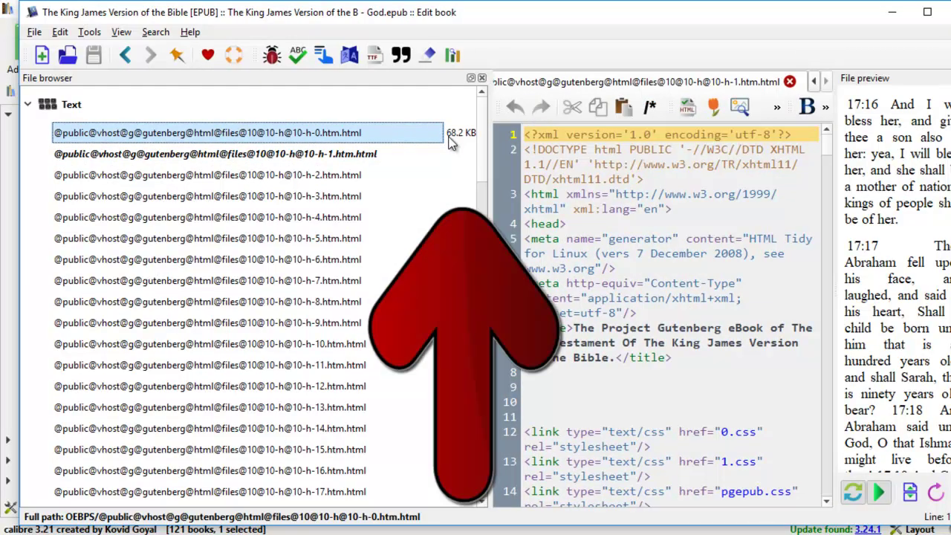
click(430, 156)
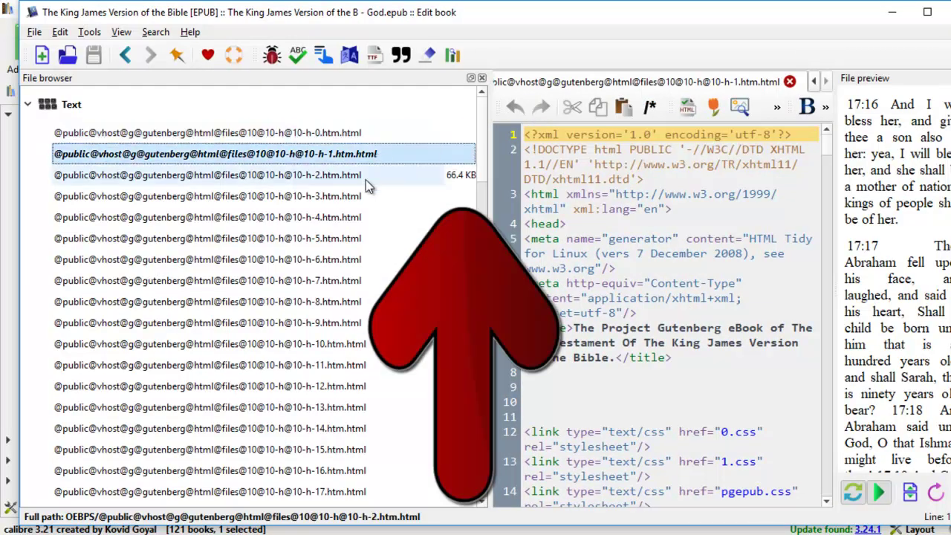
click(364, 176)
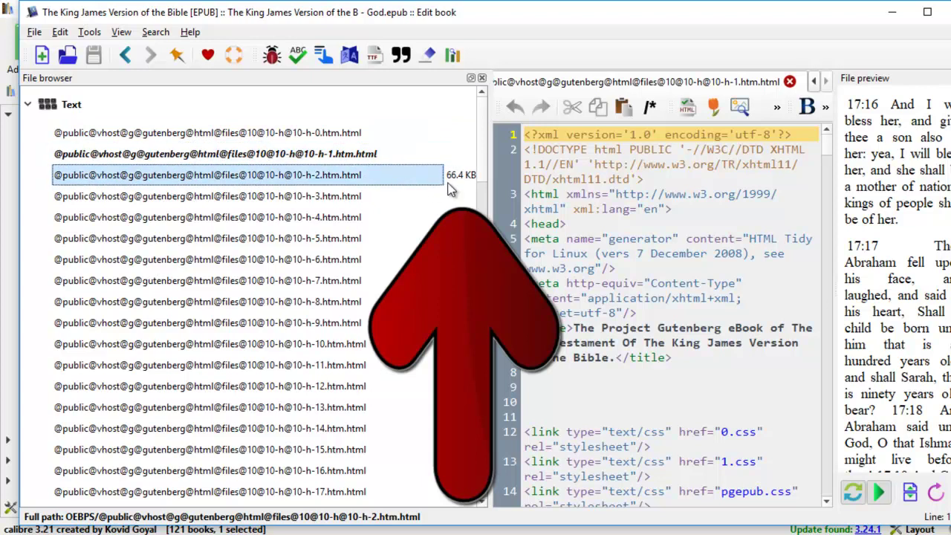
click(352, 200)
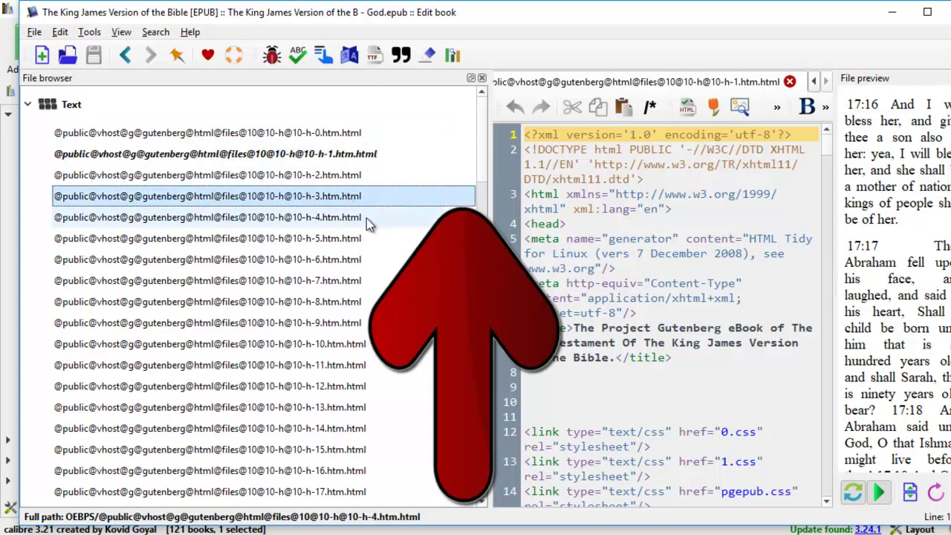
click(366, 220)
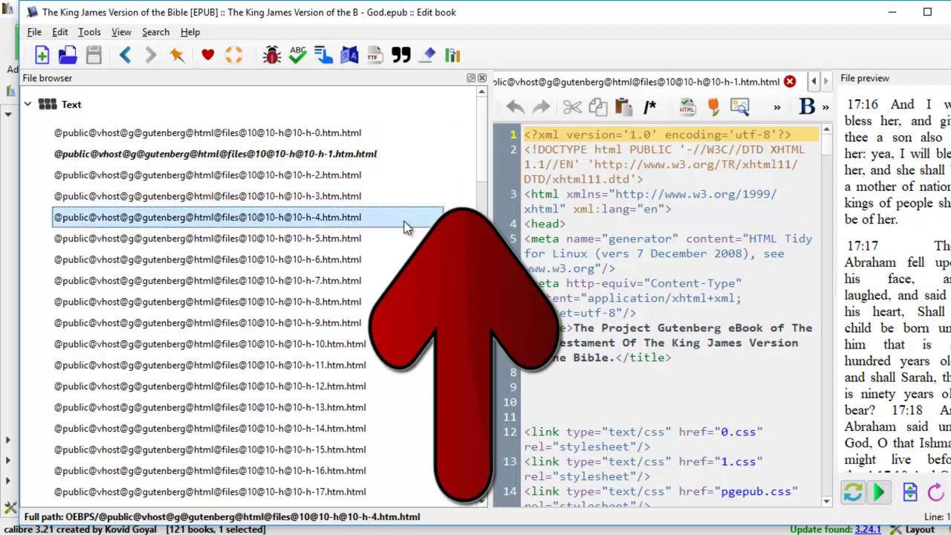
- Compare the previews of the 10-h-0 and 10-h-1 text files and locate verse 17:16 in the code of the second file
double_click(334, 136)
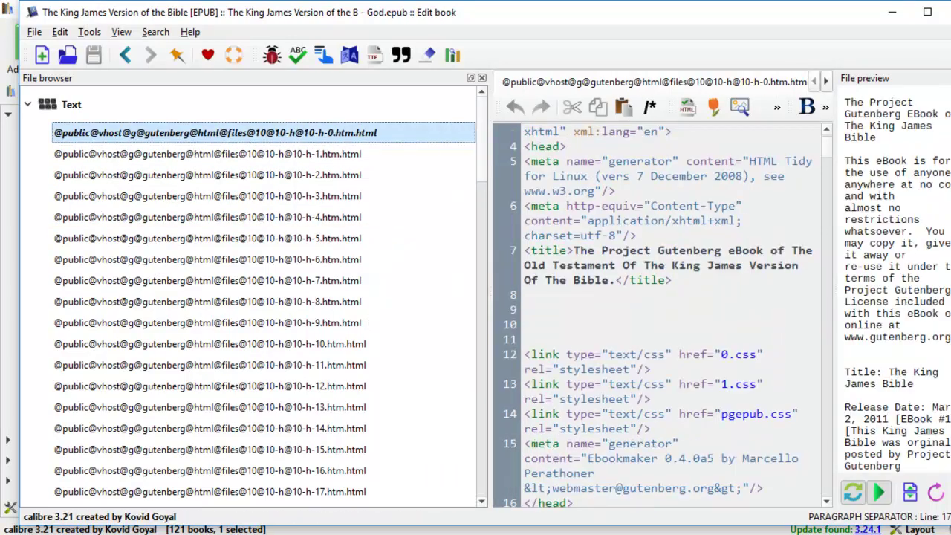
double_click(347, 156)
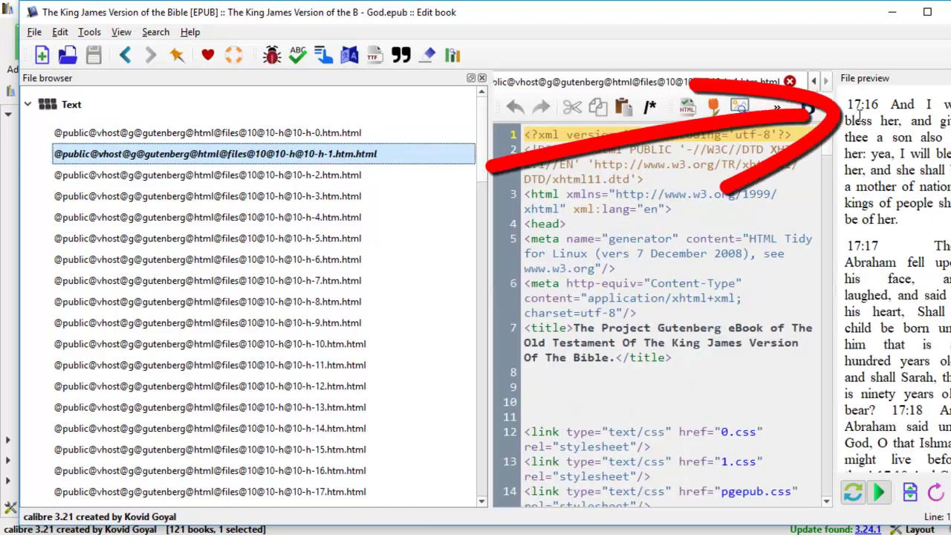
double_click(858, 120)
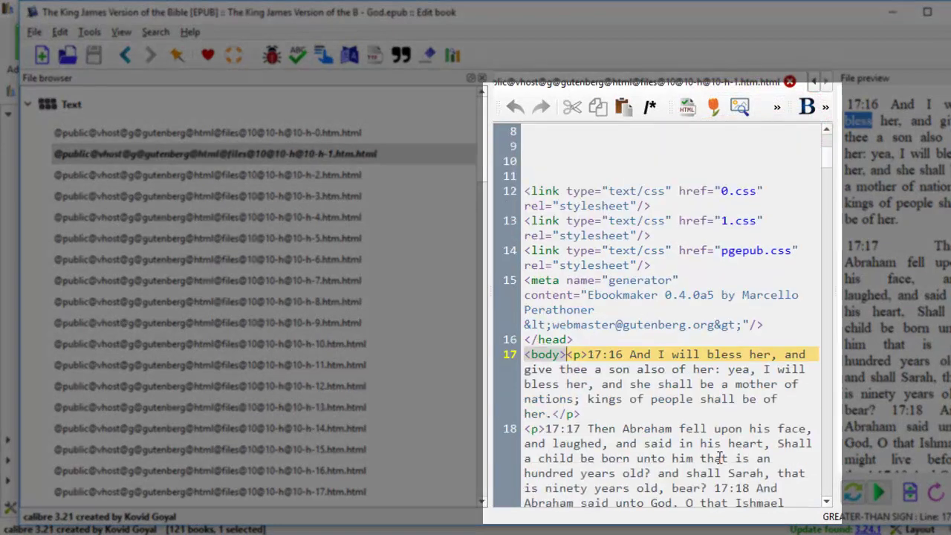
scroll(627, 383, down, 2)
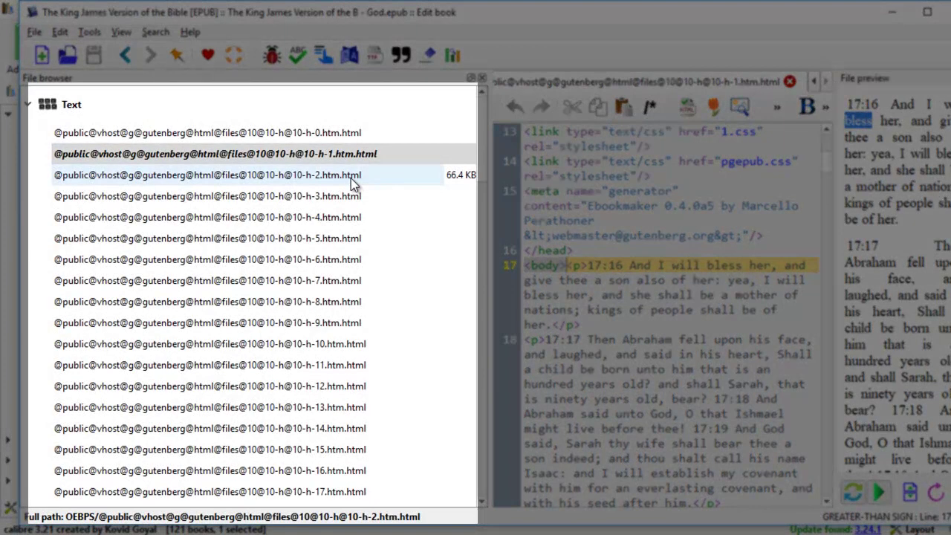
- Open the text files ending in 10-h-2, 10-h-3 and 10-h-4 one after another to check the verse each begins with
double_click(350, 178)
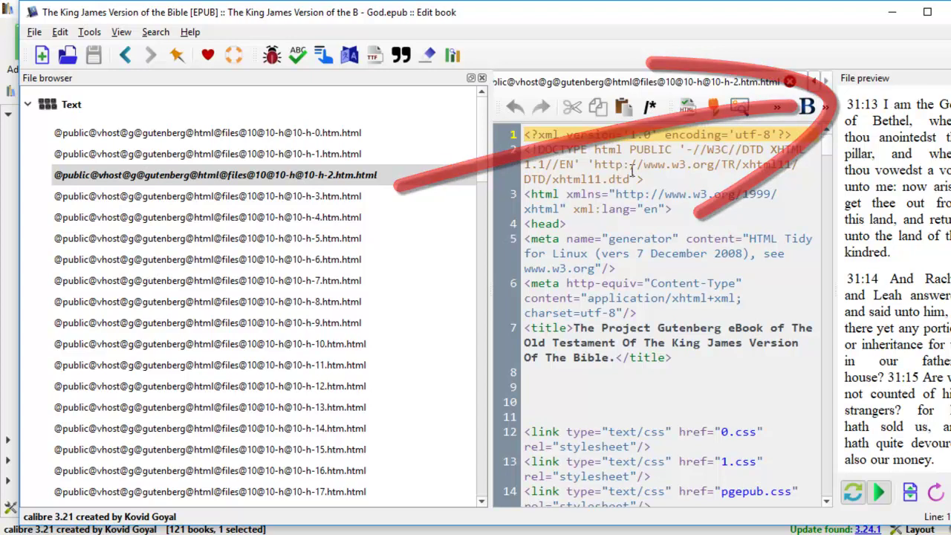
double_click(352, 199)
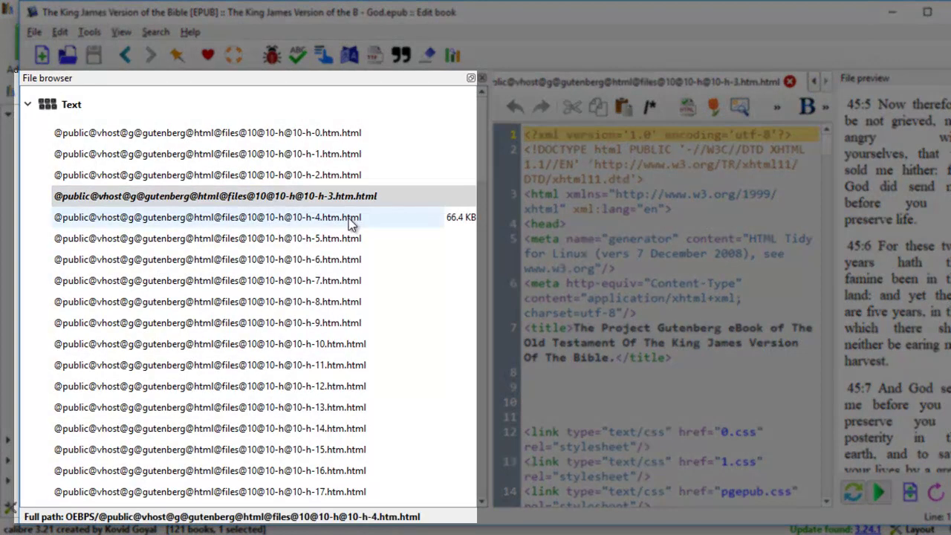
double_click(348, 217)
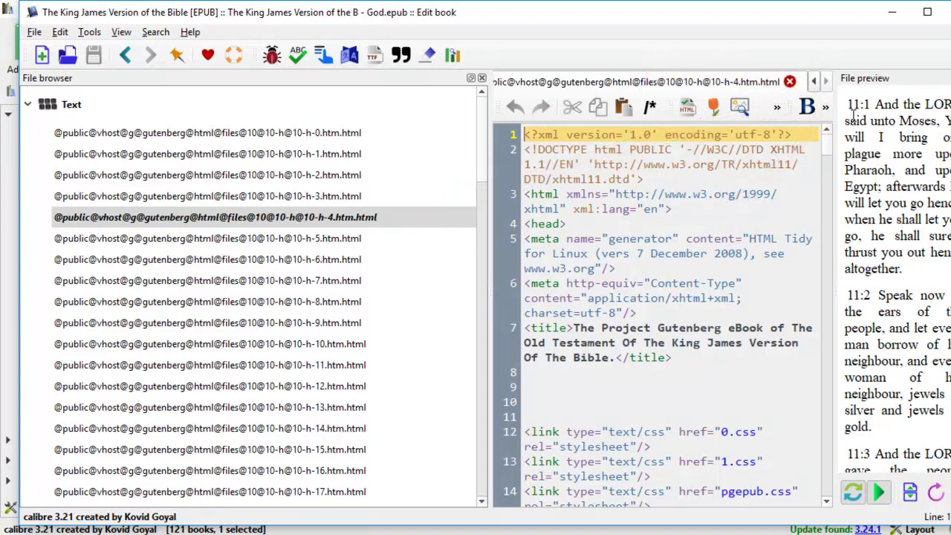
- Open the text file ending in 10-h-3.htm.html and find where the Second Book of Moses, Called Exodus, begins in its preview
click(346, 201)
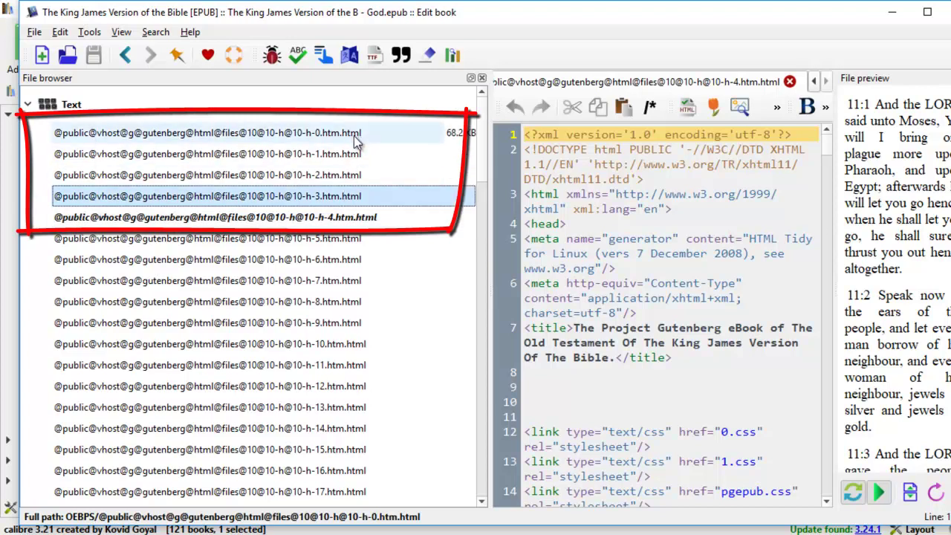
double_click(350, 201)
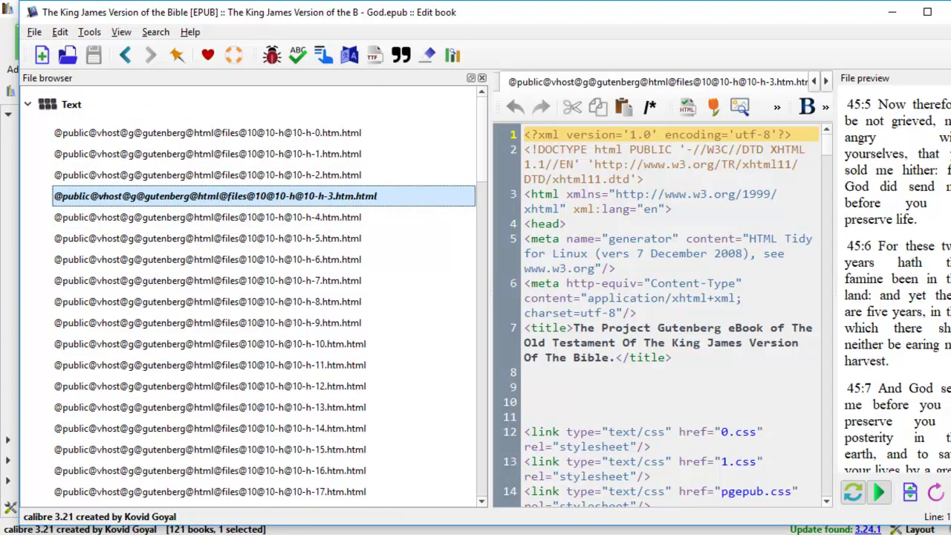
scroll(891, 282, down, 6)
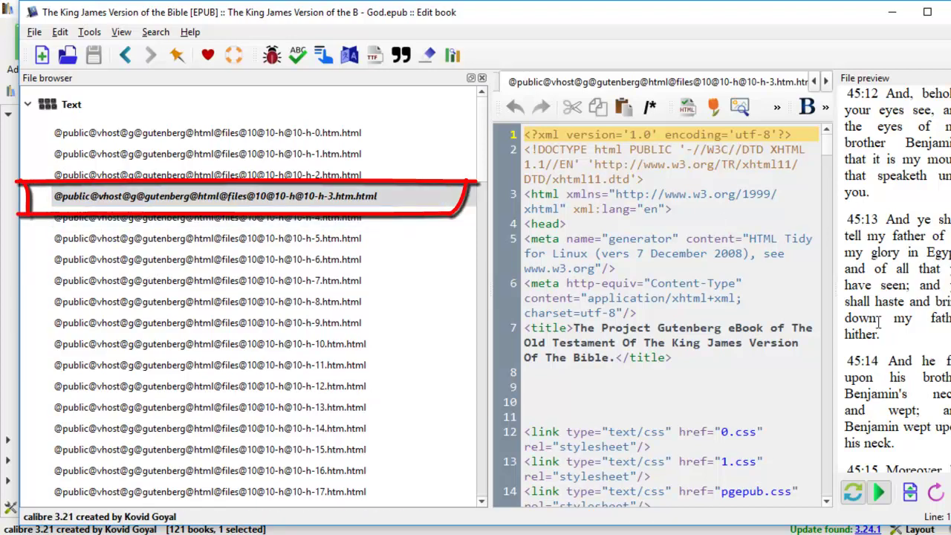
scroll(895, 290, down, 15)
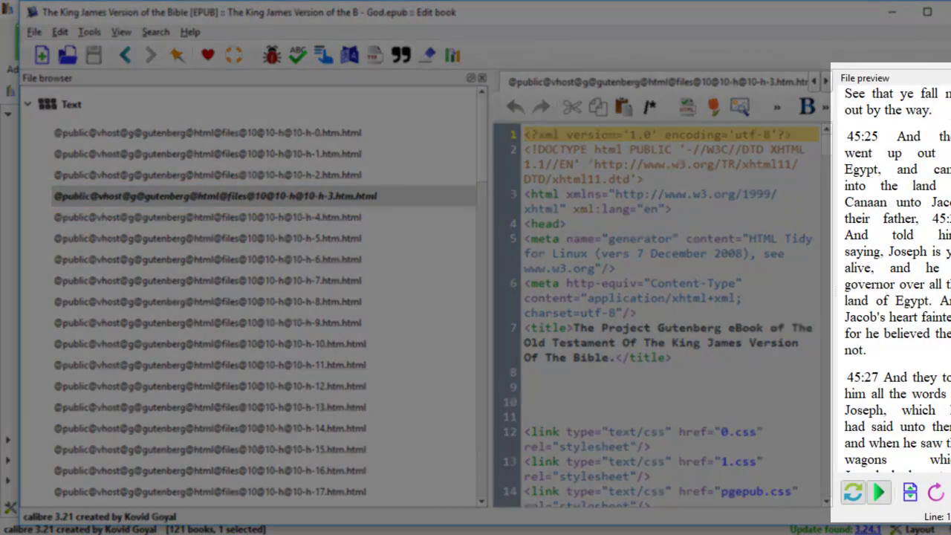
scroll(895, 290, down, 3)
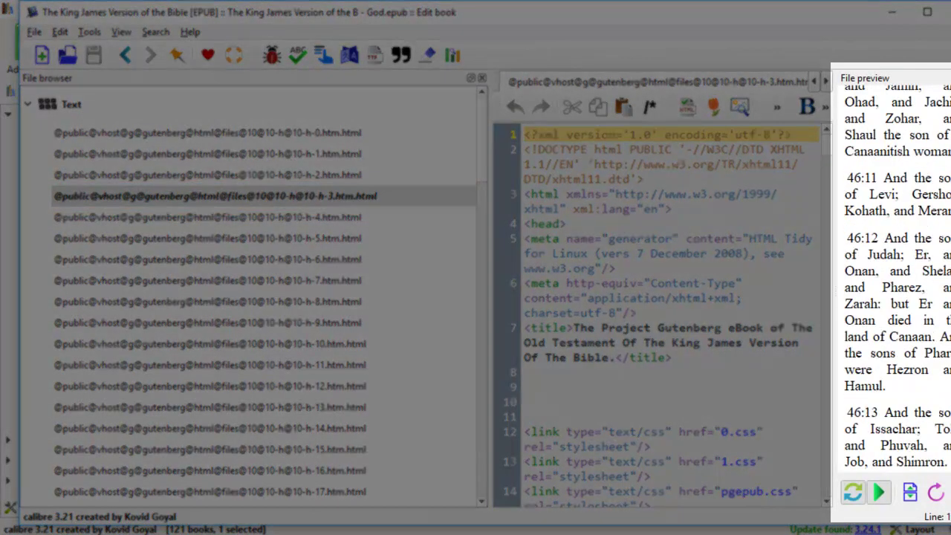
scroll(892, 282, down, 20)
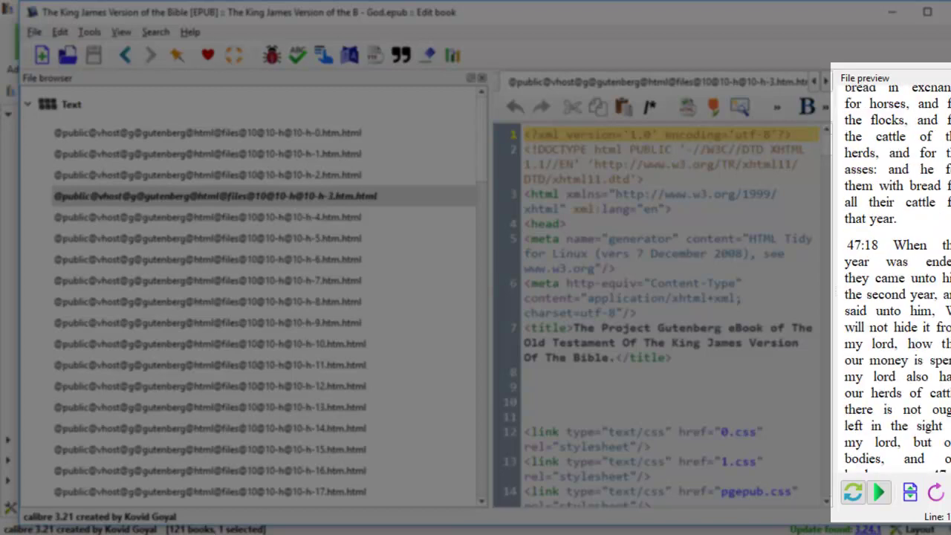
scroll(892, 282, down, 20)
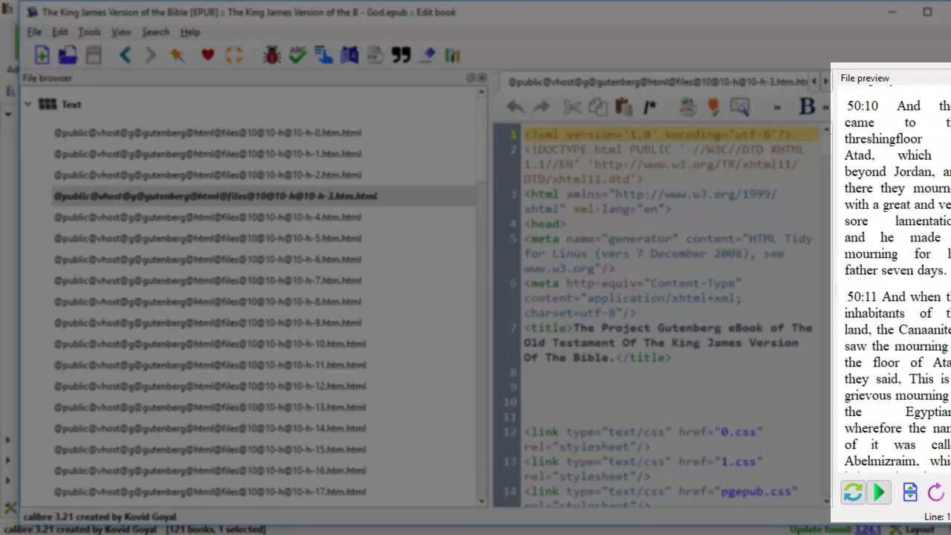
scroll(892, 282, down, 20)
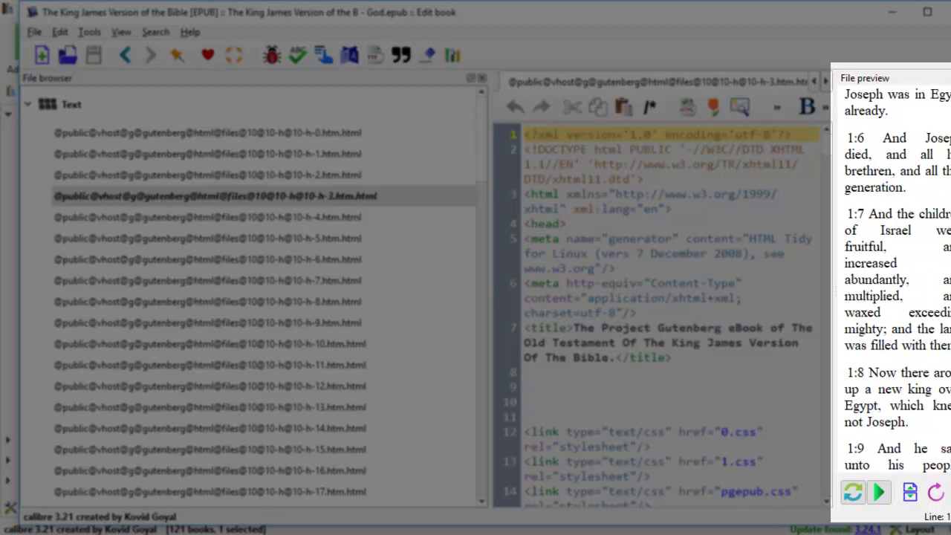
scroll(892, 282, up, 5)
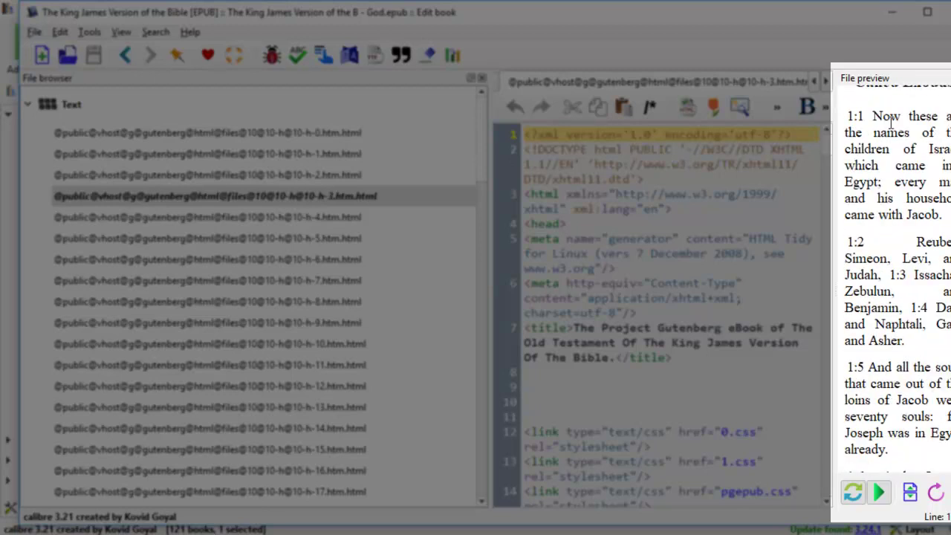
scroll(882, 124, up, 5)
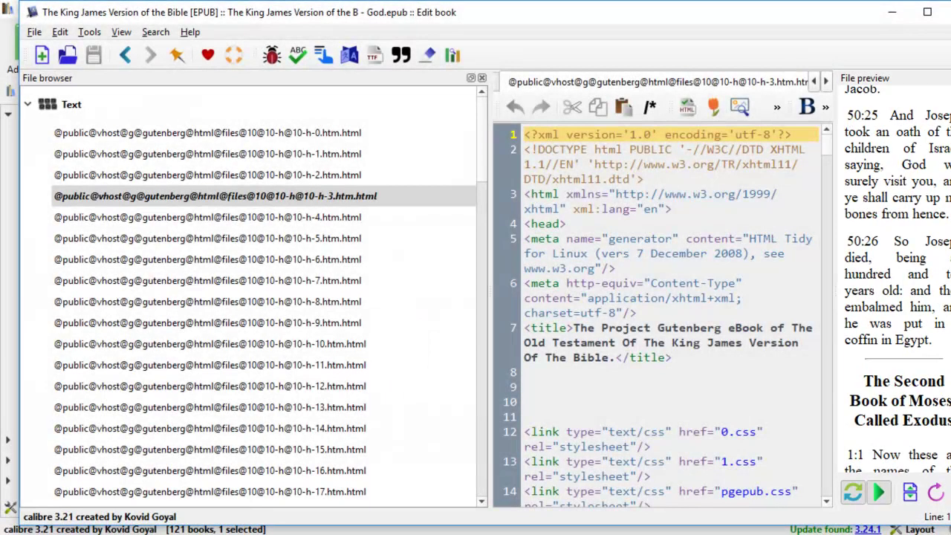
scroll(898, 279, down, 1)
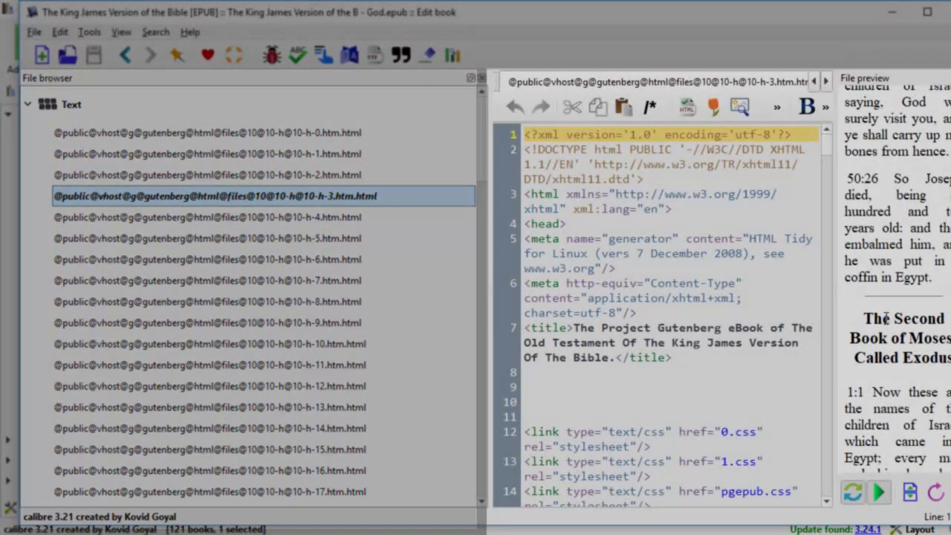
- Locate the Exodus heading in the code from the preview and examine the <hr class="c3"/> line above it
double_click(853, 317)
click(853, 318)
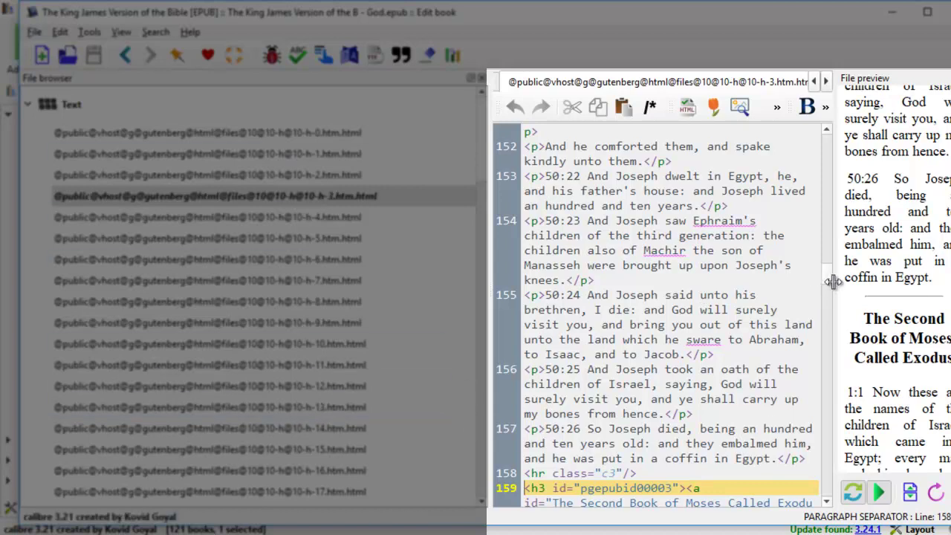
scroll(826, 277, down, 5)
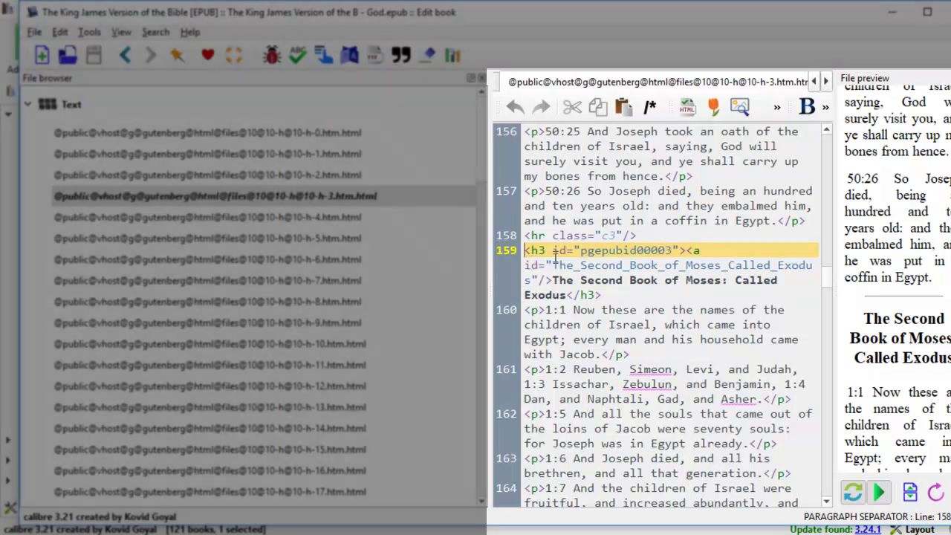
scroll(533, 295, up, 1)
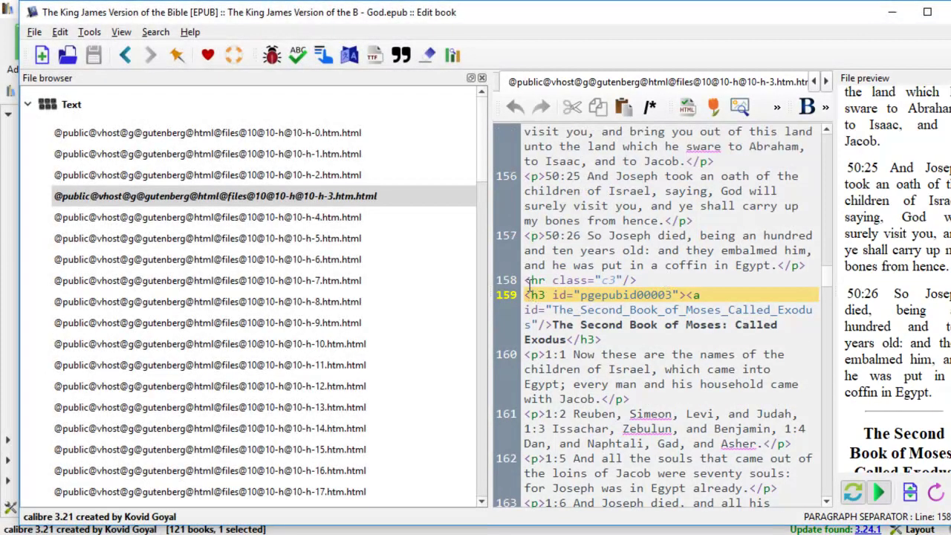
click(525, 280)
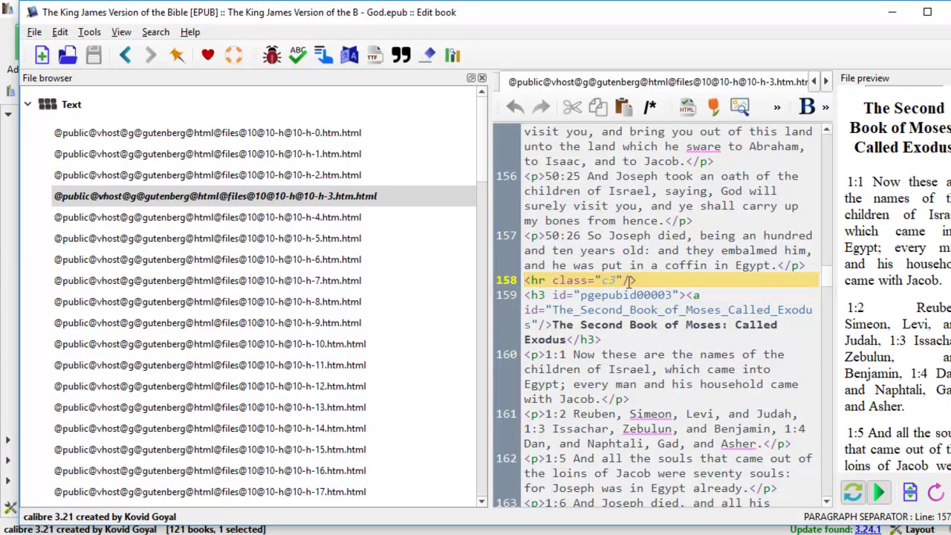
click(650, 279)
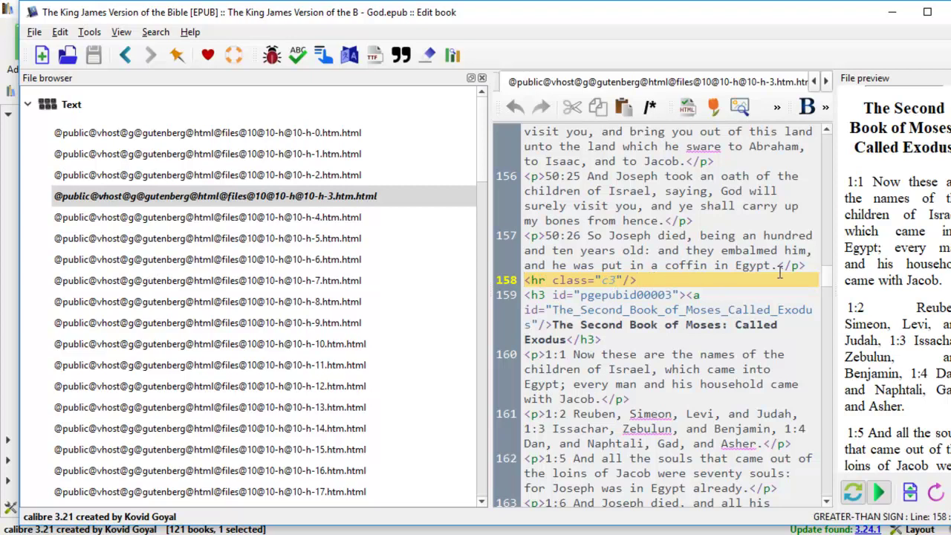
scroll(795, 268, down, 1)
click(803, 267)
scroll(835, 288, up, 1)
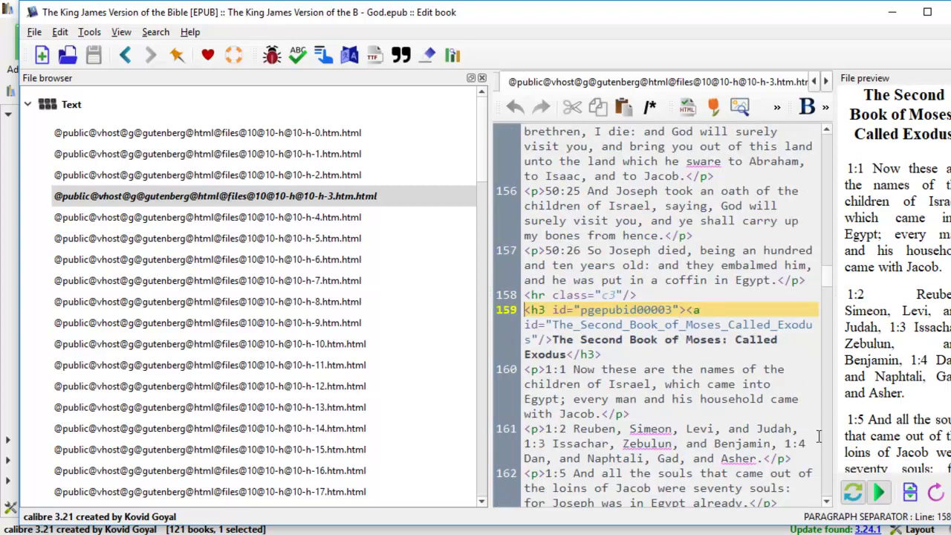
- Insert four blank lines between verse 50:26 and the <hr class="c3"/> line above the Exodus heading
click(827, 503)
click(827, 503)
click(827, 503)
click(827, 503)
click(827, 503)
click(826, 503)
click(827, 503)
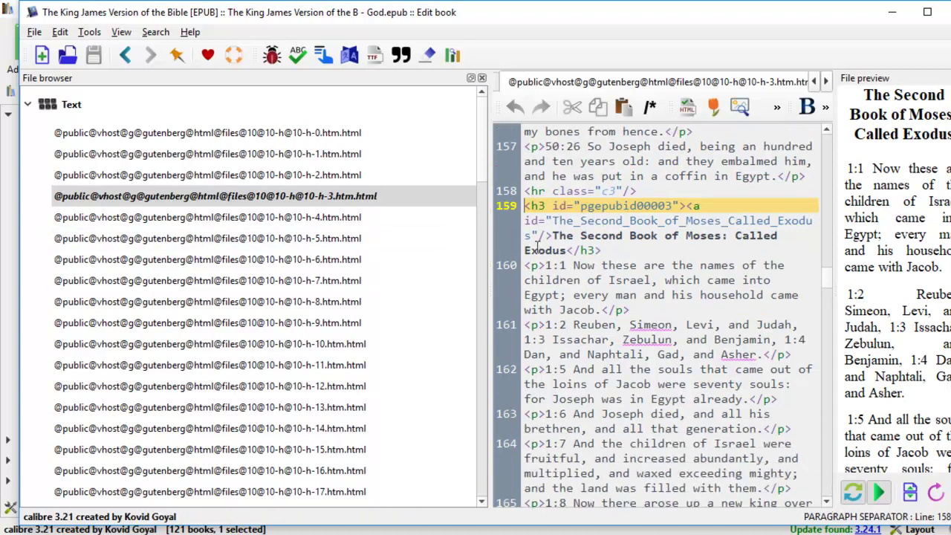
click(827, 503)
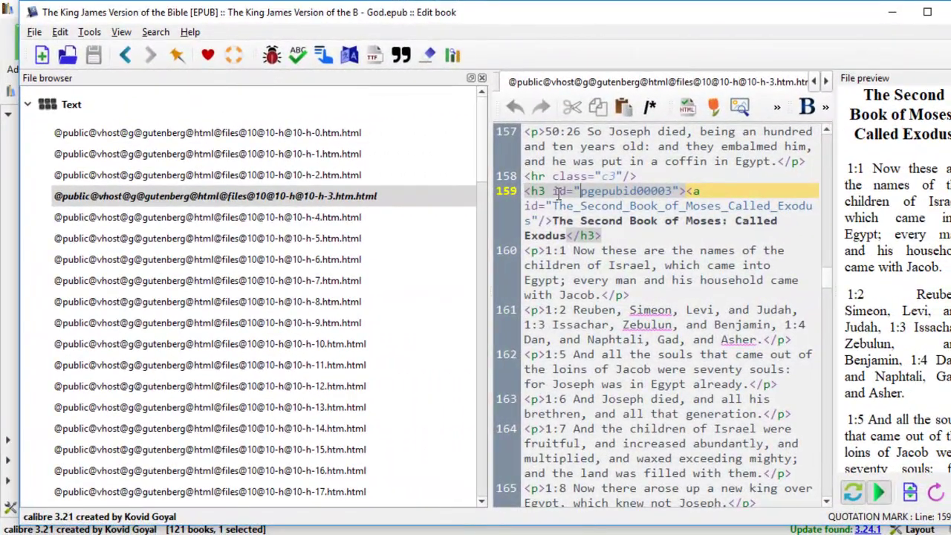
click(527, 176)
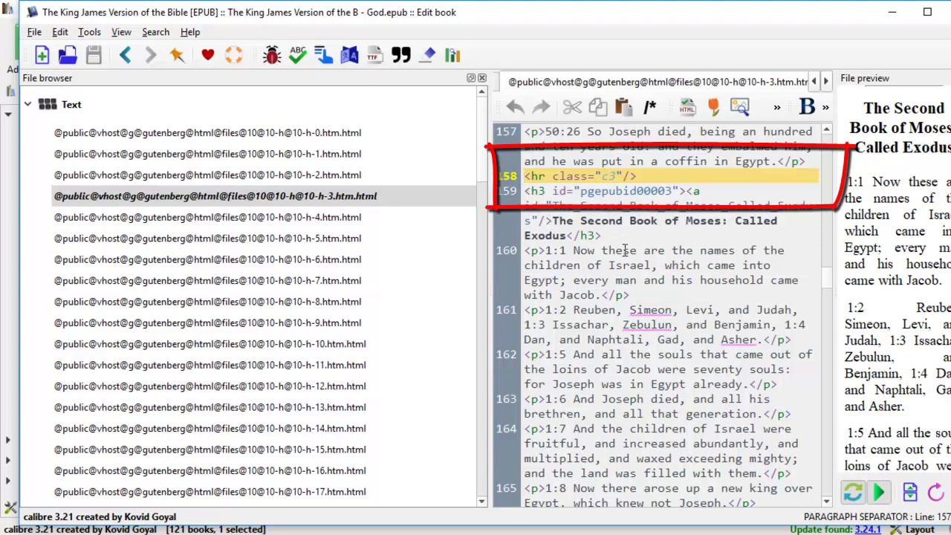
key(Return)
key(Return)
key(Return)
key(Return)
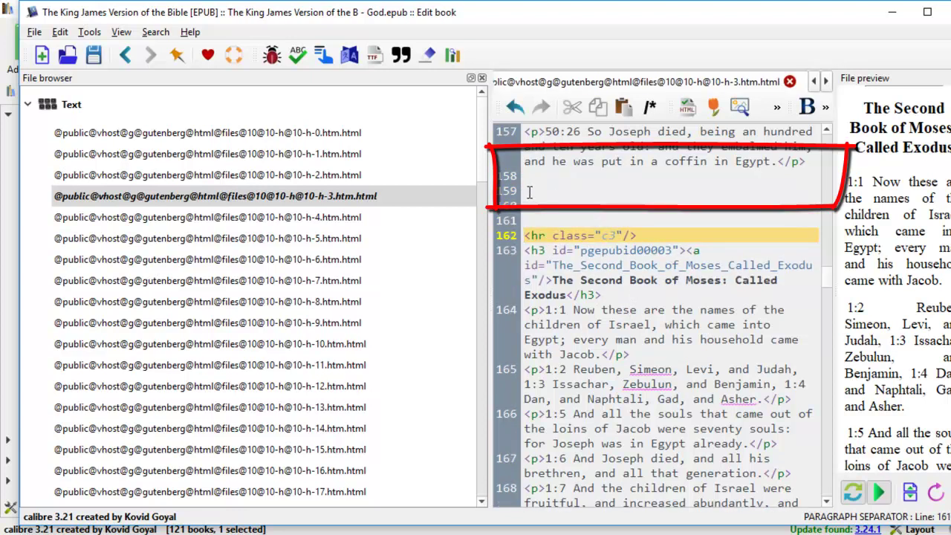
- Enter the test text "this is a divider" on the second blank line above the rule, and delete it again
click(527, 191)
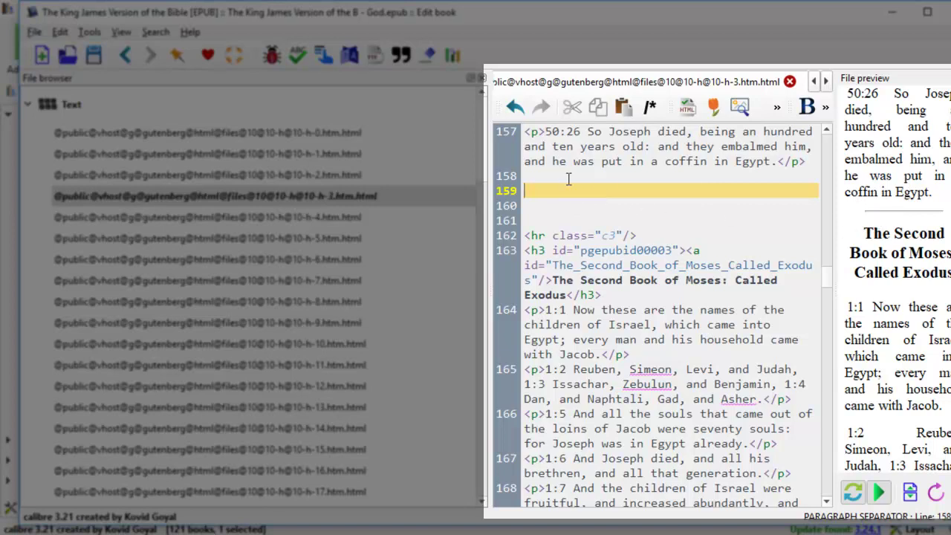
text(this is a divider)
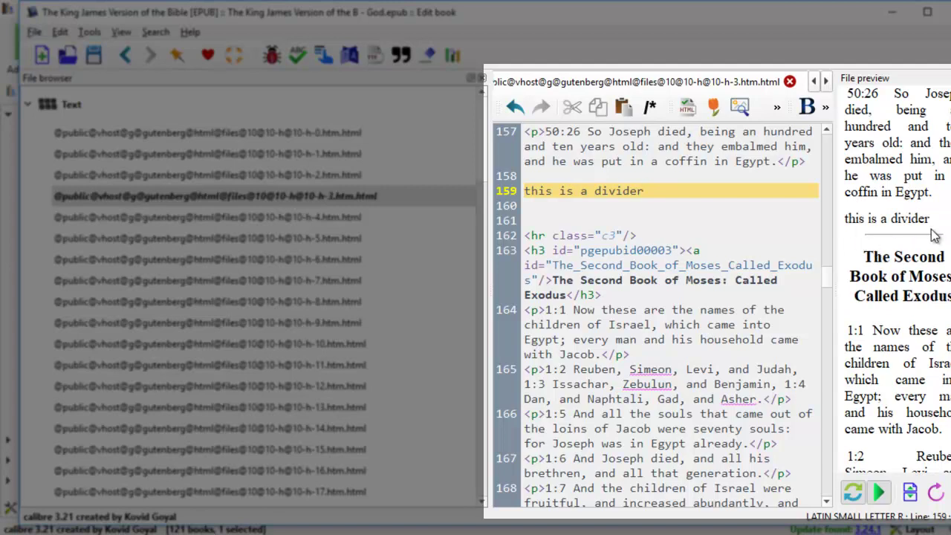
drag(649, 190, 525, 191)
key(BackSpace)
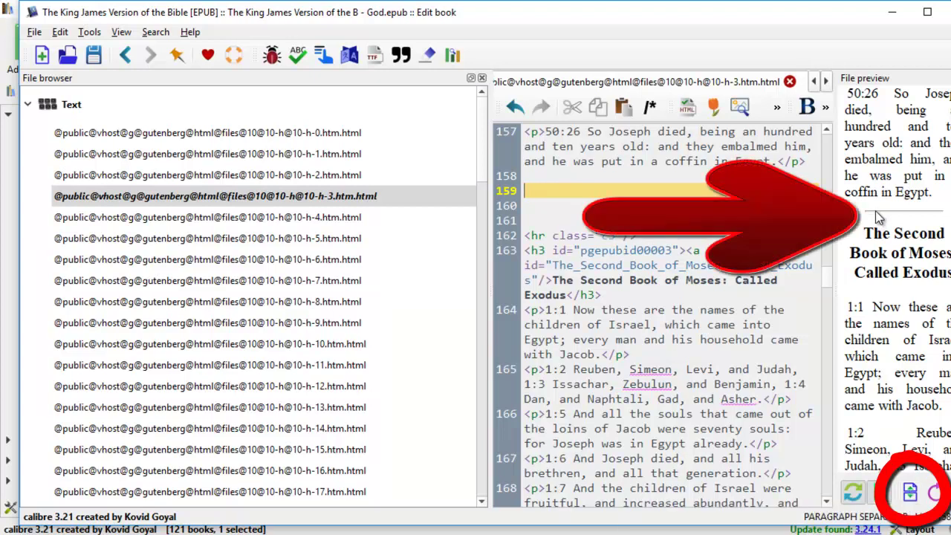
- Split the text file at the horizontal rule above the Exodus heading, choosing the split point in the preview
click(875, 210)
click(631, 192)
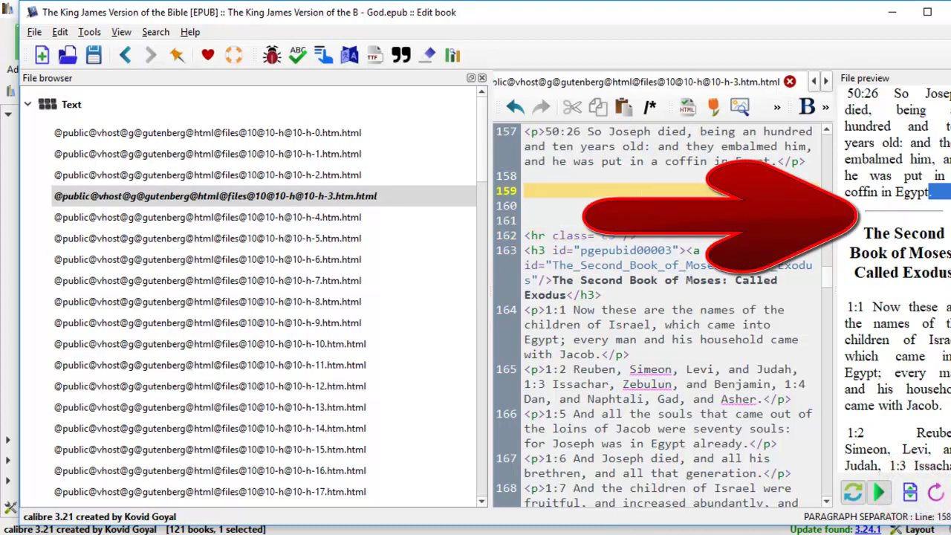
key(Down)
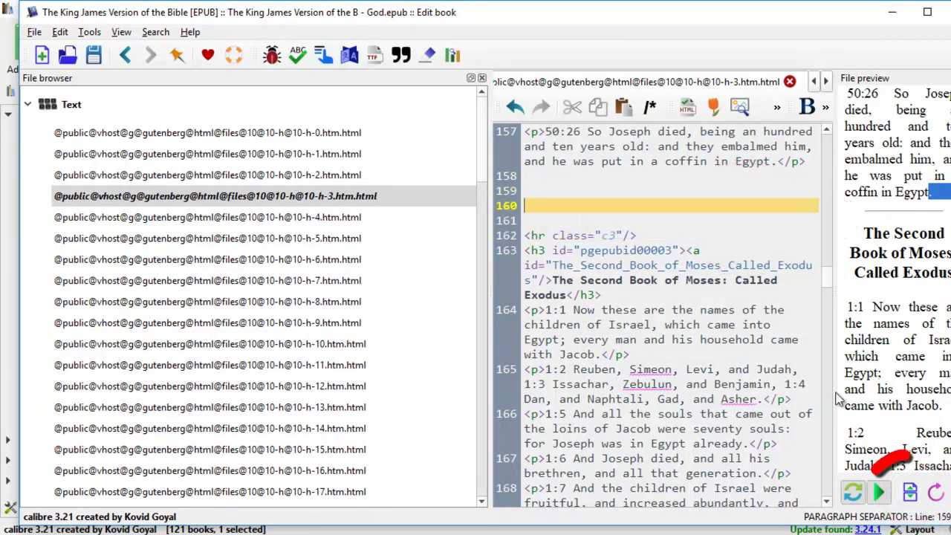
click(909, 493)
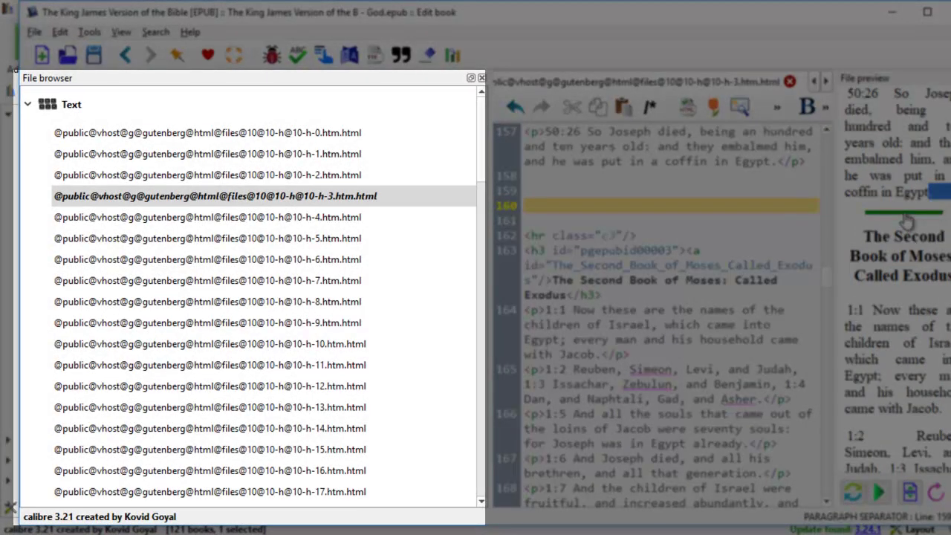
click(904, 211)
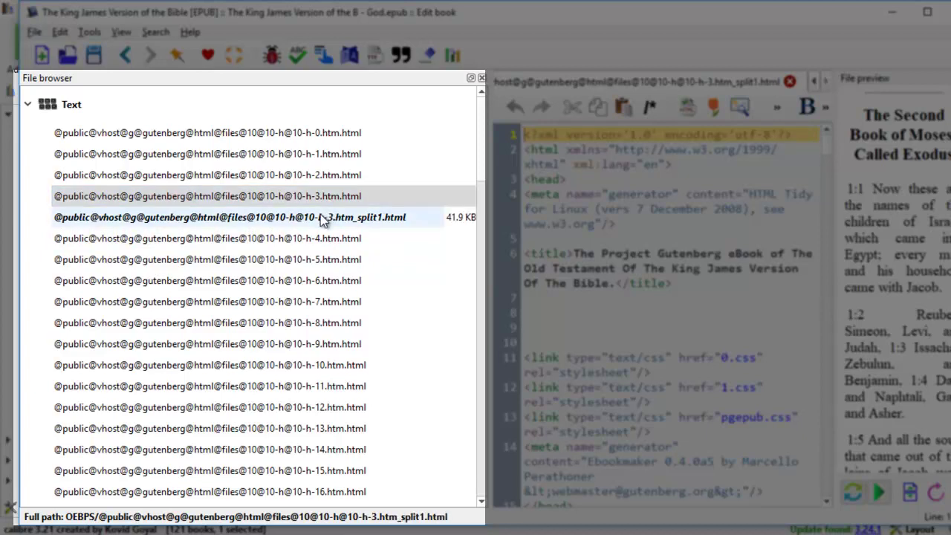
- Select the newly split-off file, widen the code editor, and highlight its header code from the XML declaration through the <body> tag
click(365, 218)
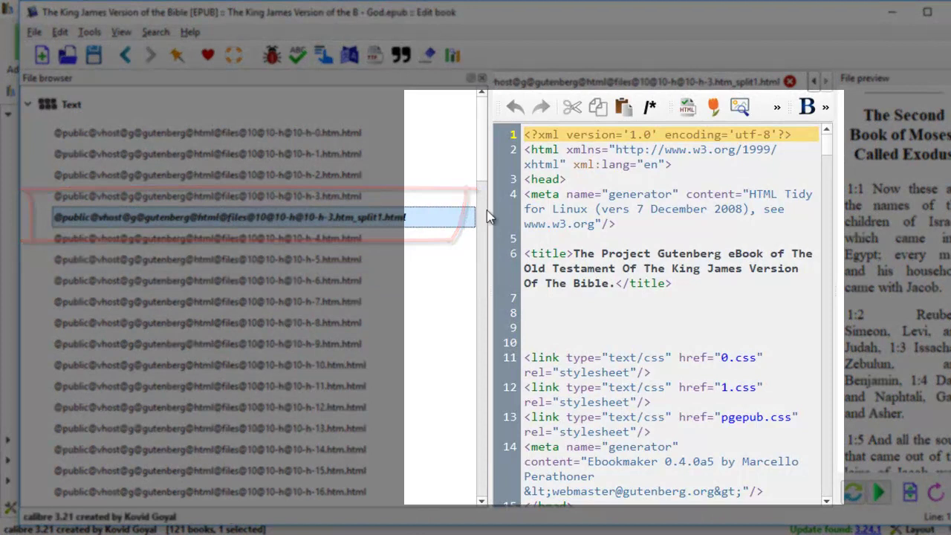
drag(487, 211, 402, 211)
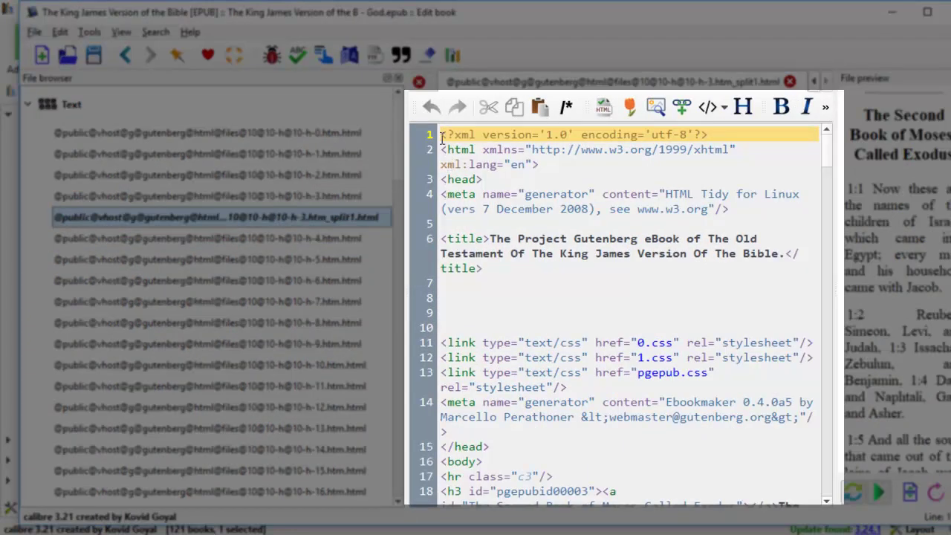
drag(443, 138, 499, 467)
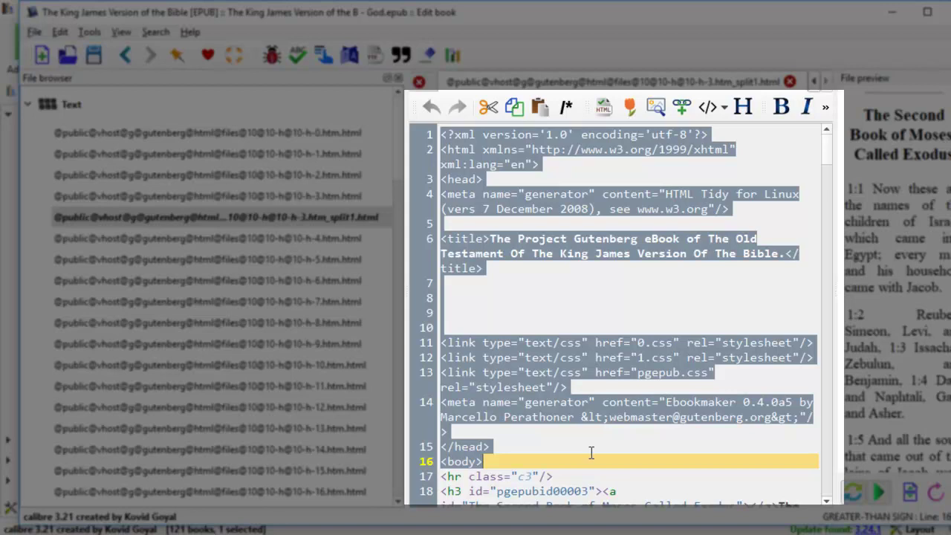
click(537, 455)
key(ctrl+shift+Home)
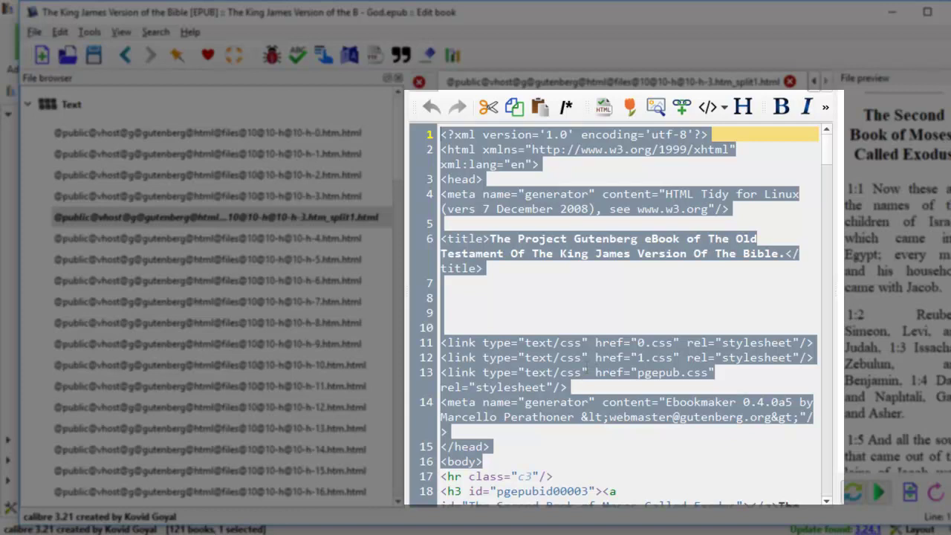
- Highlight the <hr class="c3"/> line in the split-off file's code, and return the cursor to the </head> line
drag(830, 151, 827, 164)
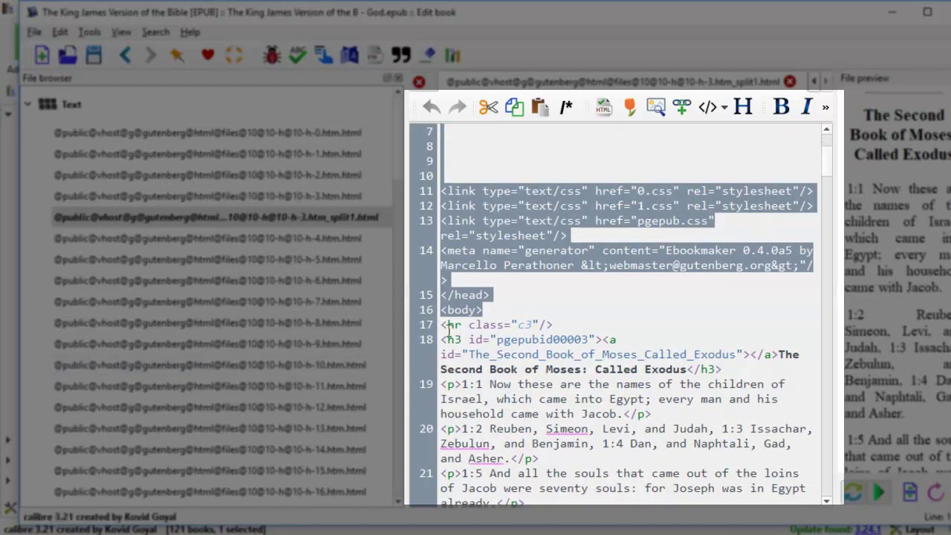
drag(443, 325, 553, 325)
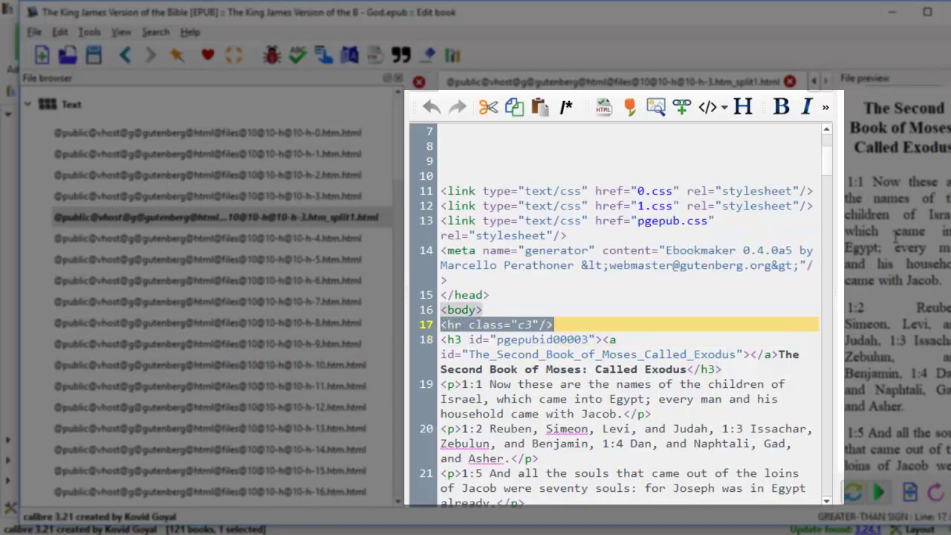
key(Up)
key(Up)
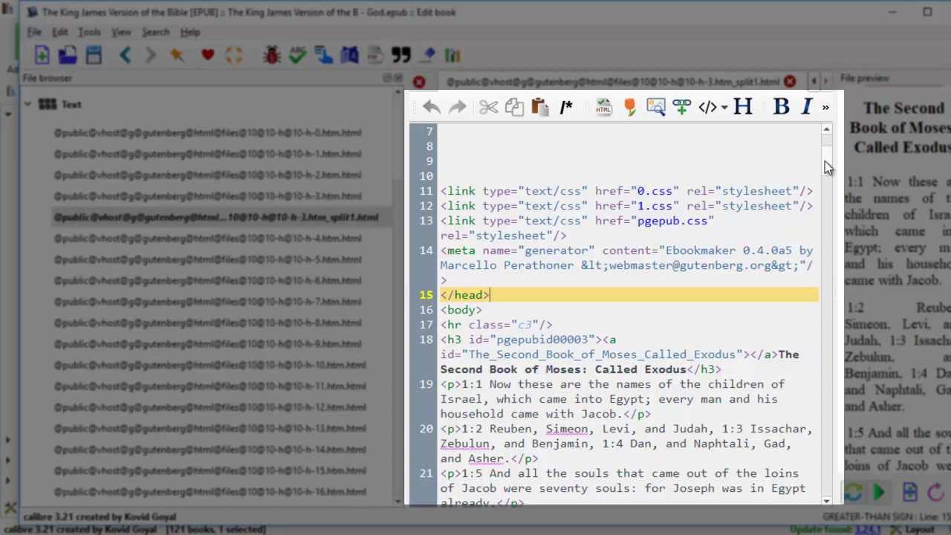
- Look through the Exodus split-off file's code, widen the file browser, and compare the sizes of 10-h-3.htm.html and its split-off file
drag(825, 160, 823, 466)
scroll(732, 298, down, 8)
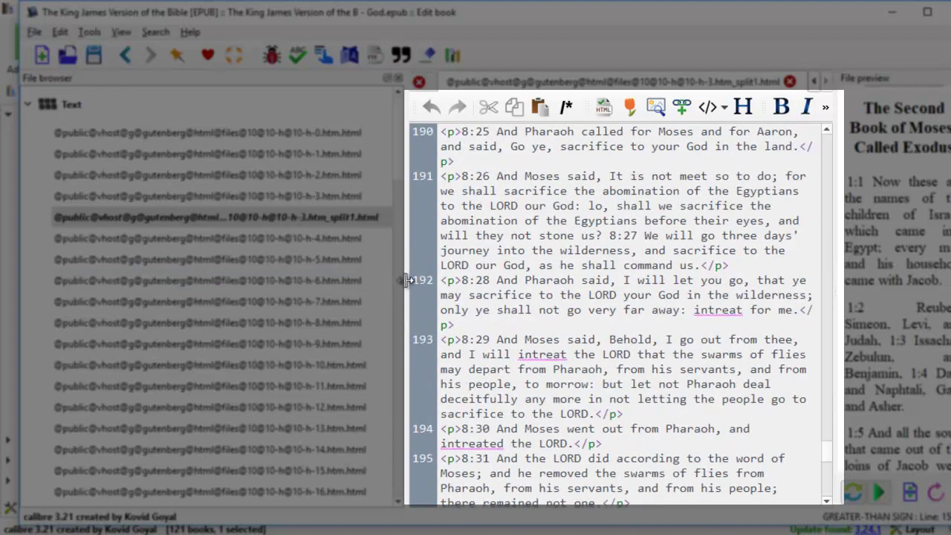
drag(405, 288, 502, 287)
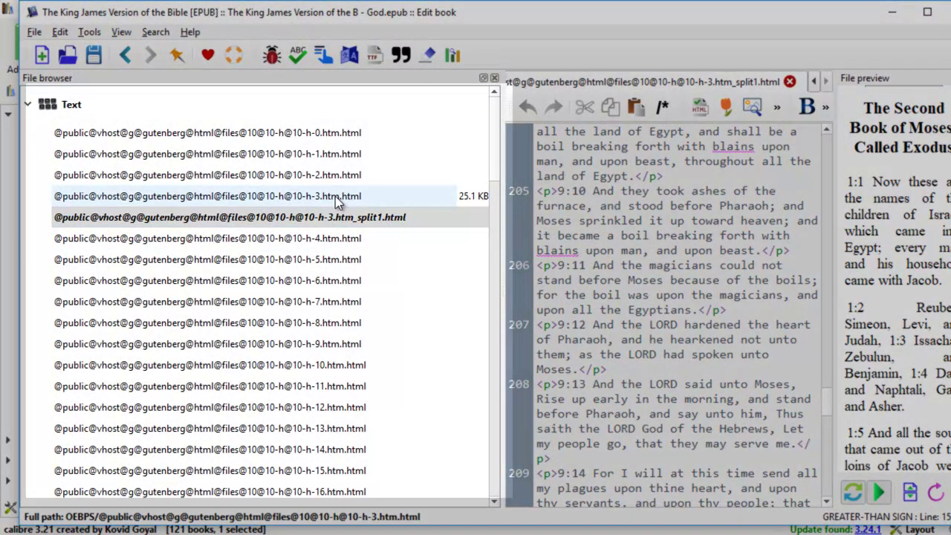
click(334, 199)
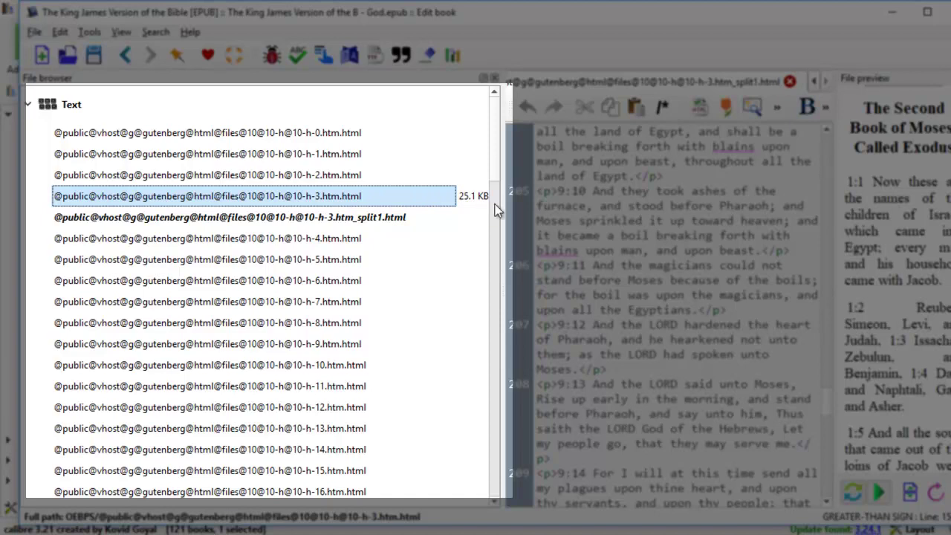
click(379, 220)
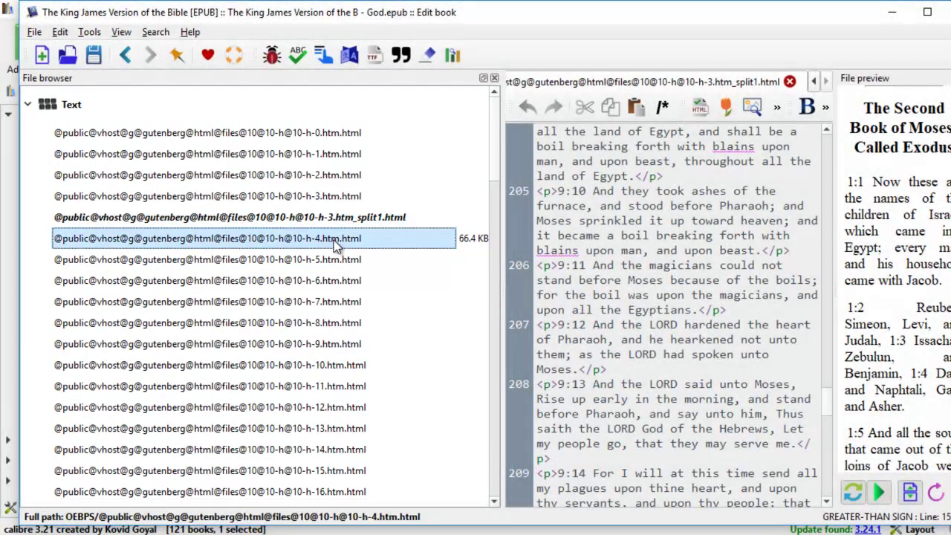
- Open the text files 10-h-4 through 10-h-7 in turn and check their previews for the chapters where Exodus ends and Leviticus begins
click(338, 216)
click(346, 239)
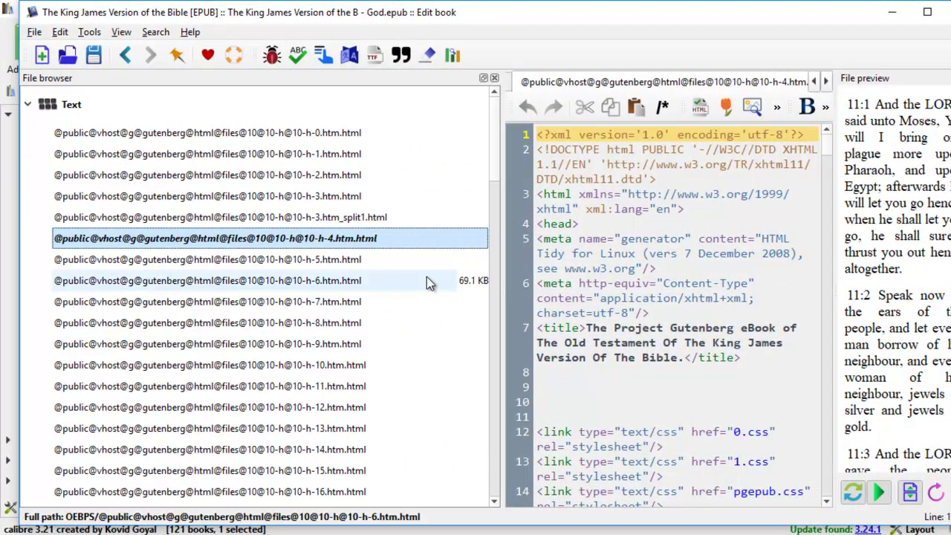
double_click(333, 258)
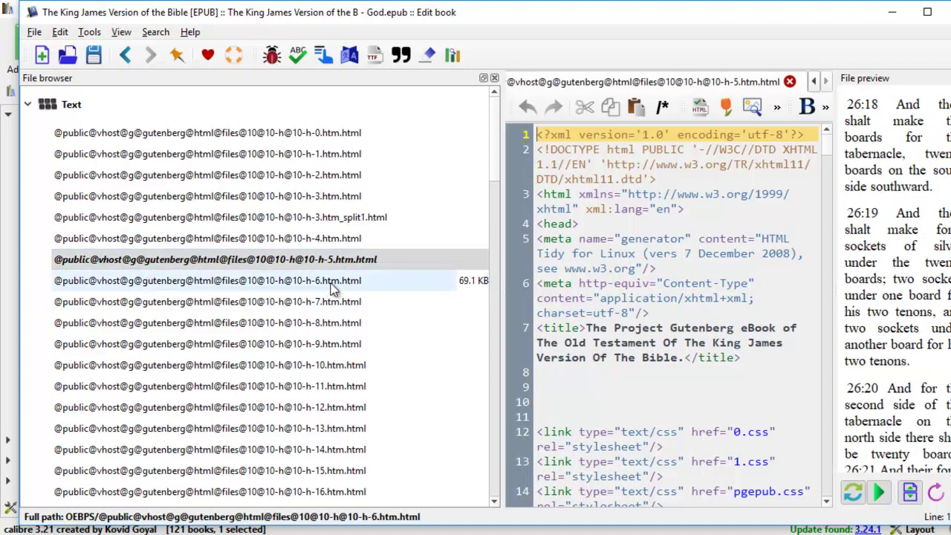
double_click(386, 282)
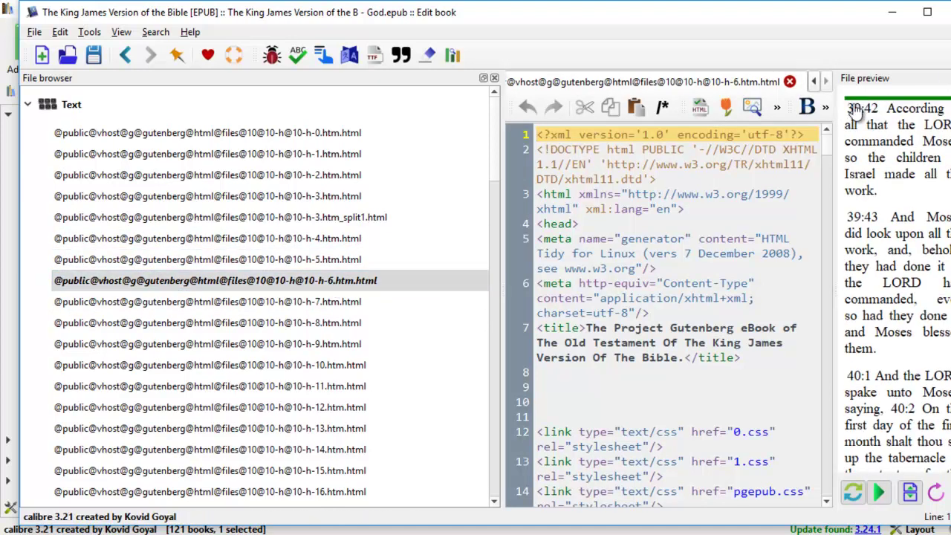
double_click(345, 304)
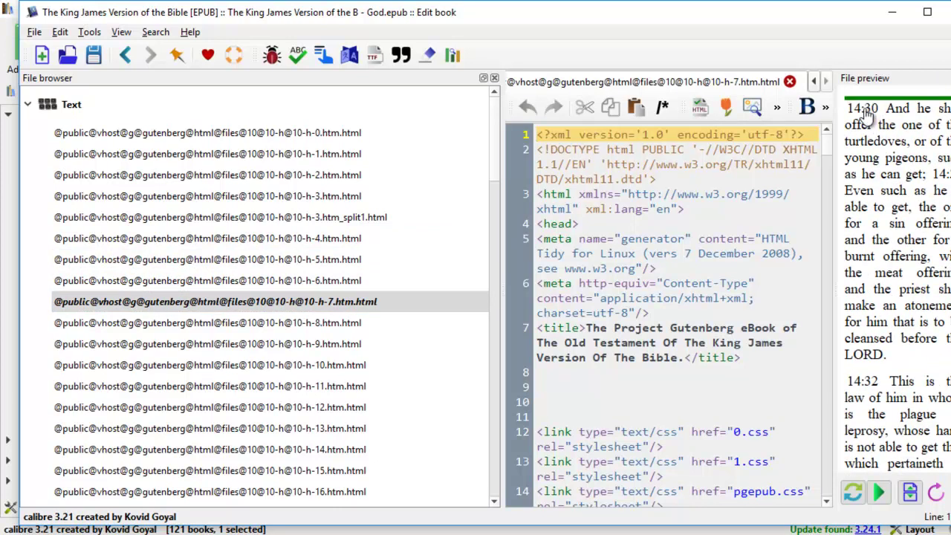
- Reopen 10-h-6.htm.html and split it at the Leviticus heading, choosing the split point in the preview
double_click(356, 283)
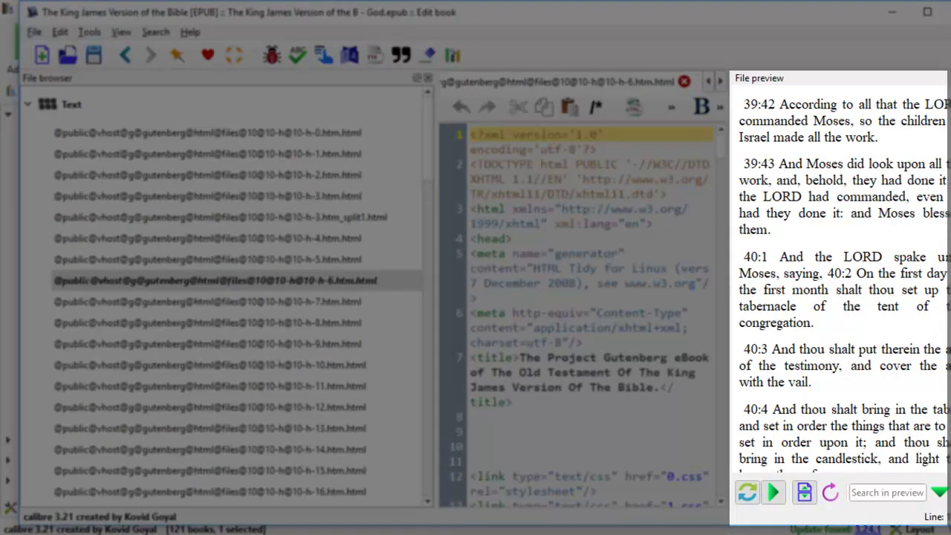
scroll(839, 275, down, 20)
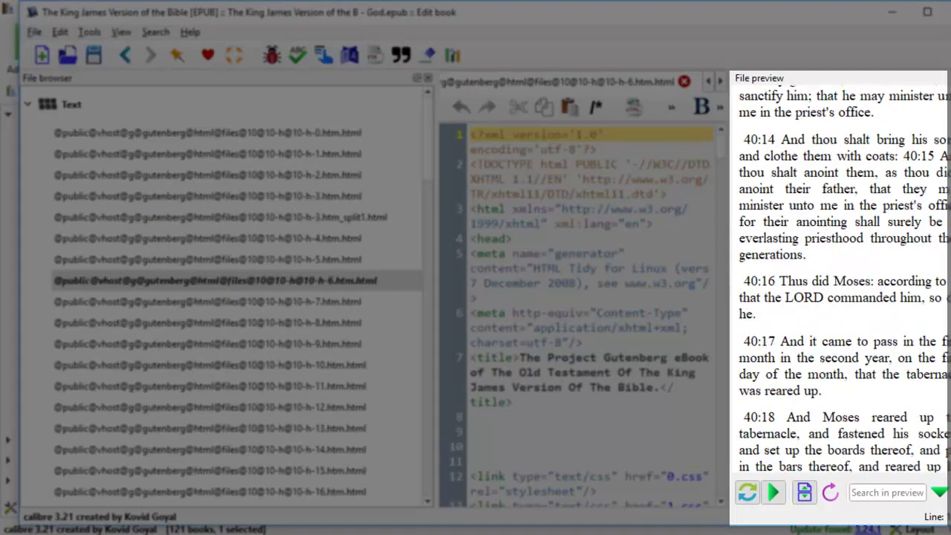
scroll(840, 274, down, 20)
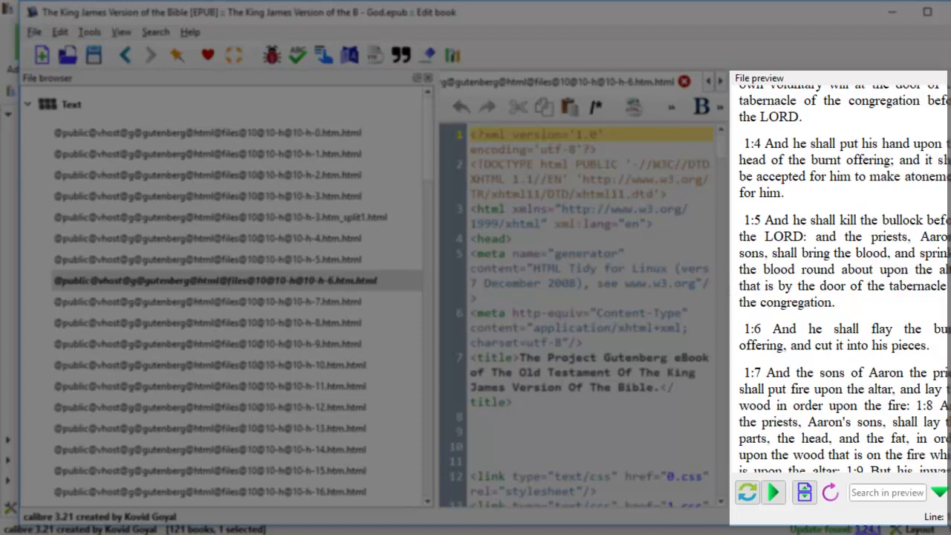
scroll(845, 195, up, 8)
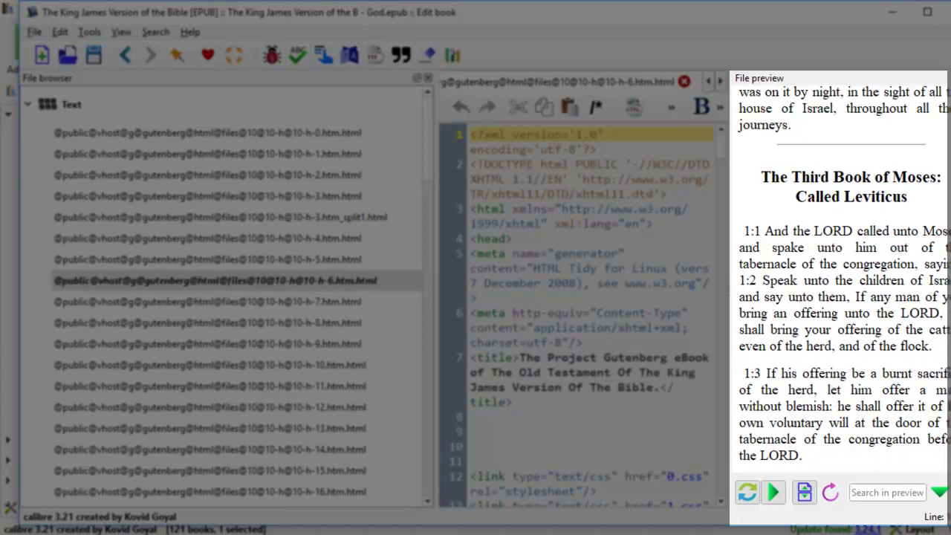
click(875, 199)
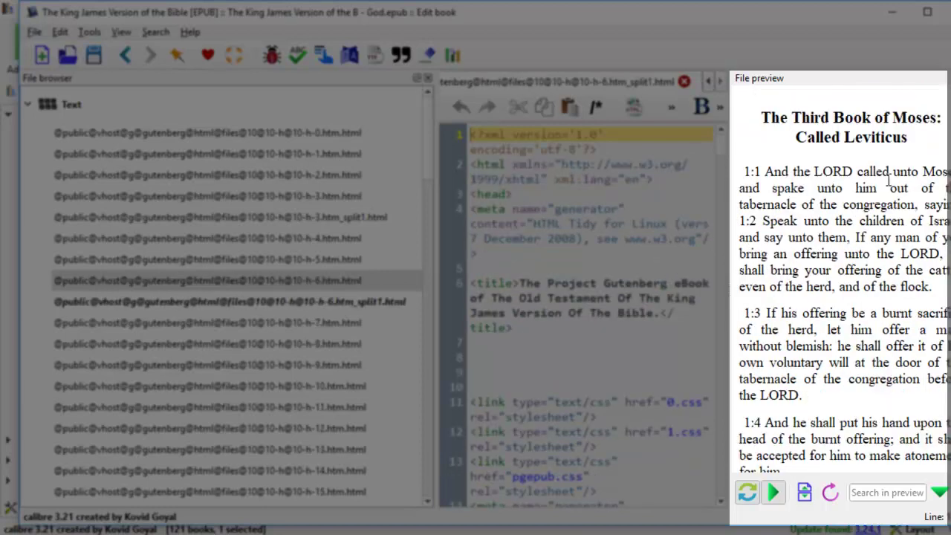
- Insert four blank lines between the <body> tag and the Leviticus heading in the split-off file's code
click(841, 166)
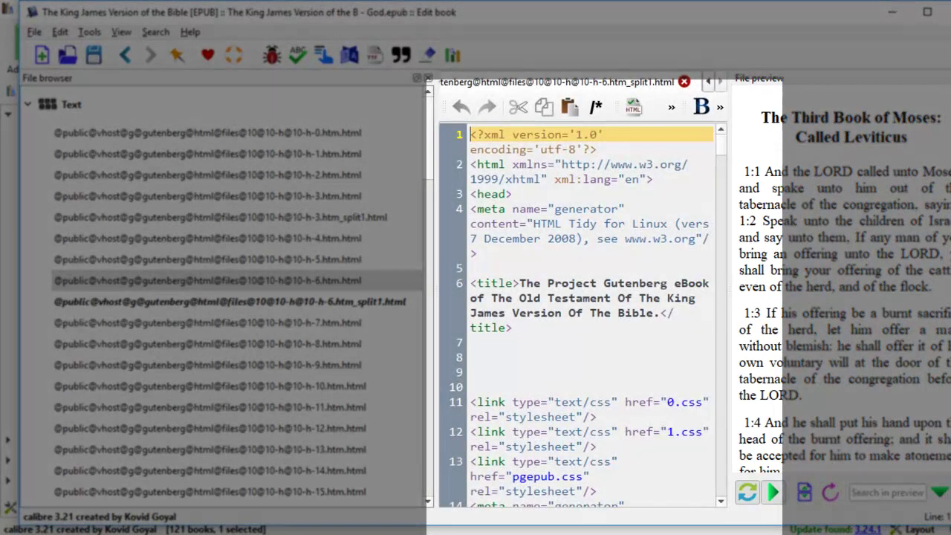
click(476, 253)
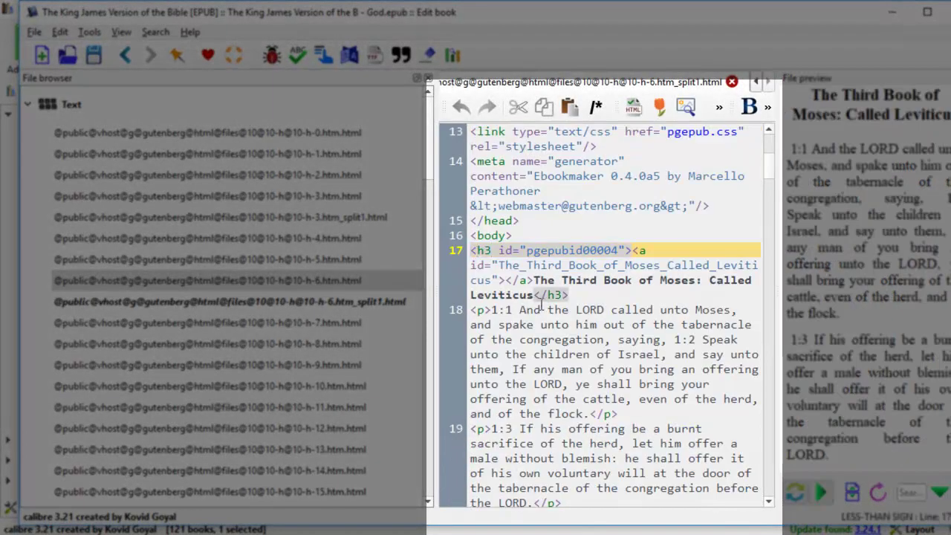
drag(473, 251, 632, 251)
click(518, 236)
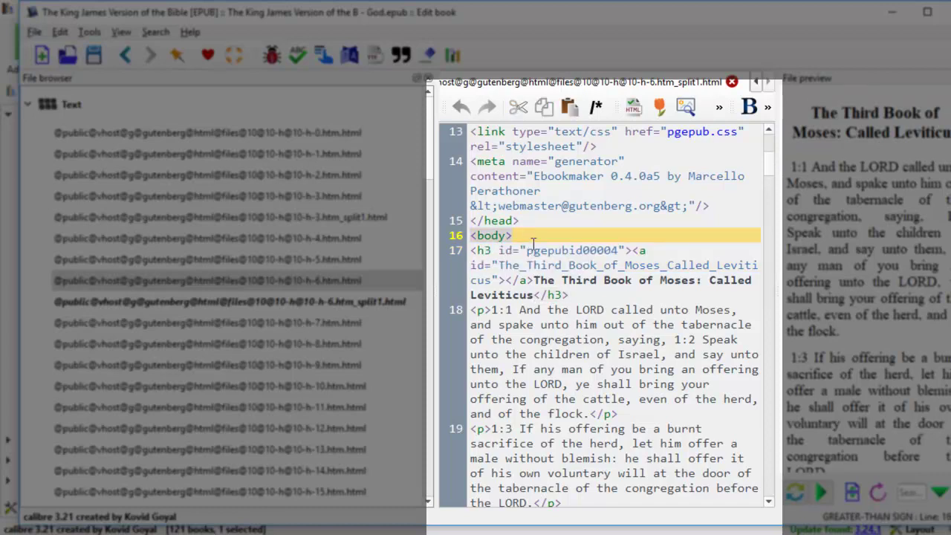
key(Return)
key(Return)
key(Return)
key(Return)
key(Up)
key(Up)
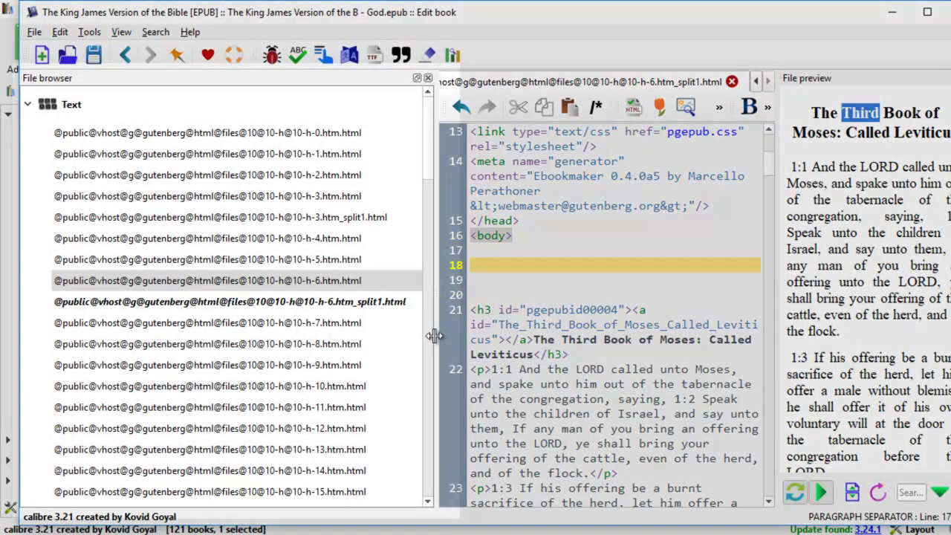
- Widen the file browser, compare the sizes of 10-h-6.htm.html and its split-off file, and reopen the split-off file
drag(436, 334, 462, 334)
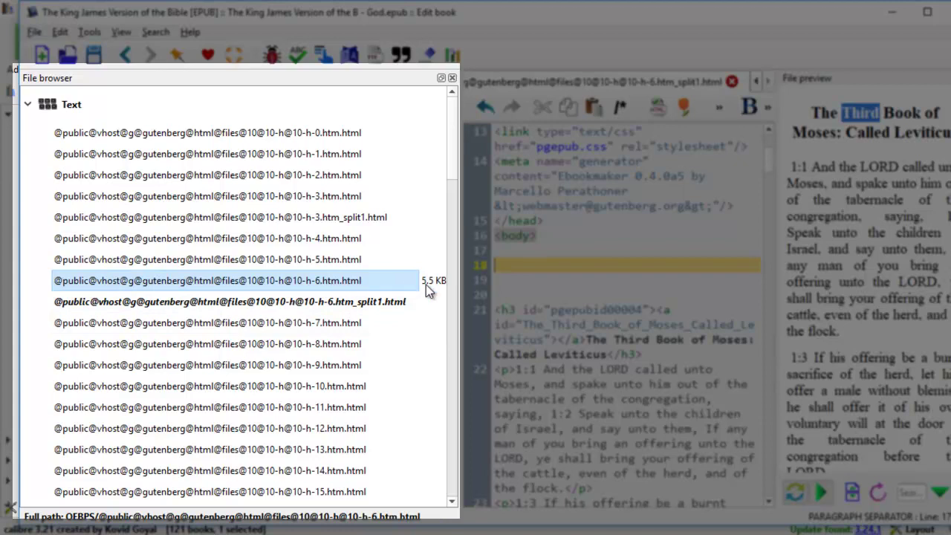
click(290, 313)
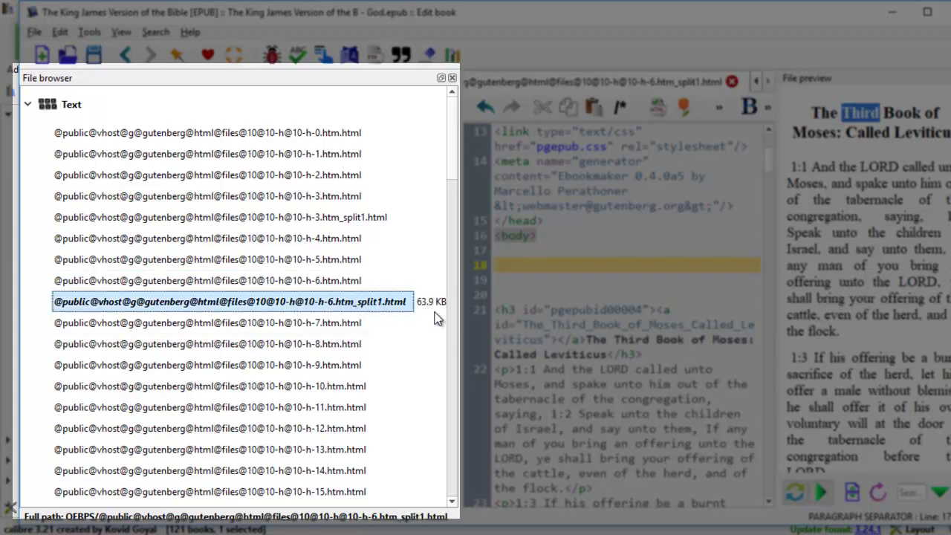
click(355, 280)
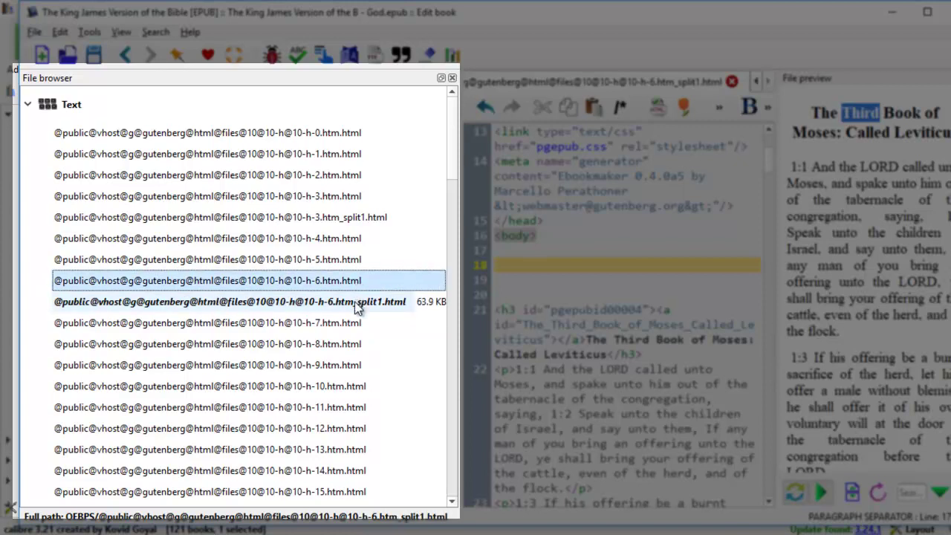
double_click(355, 308)
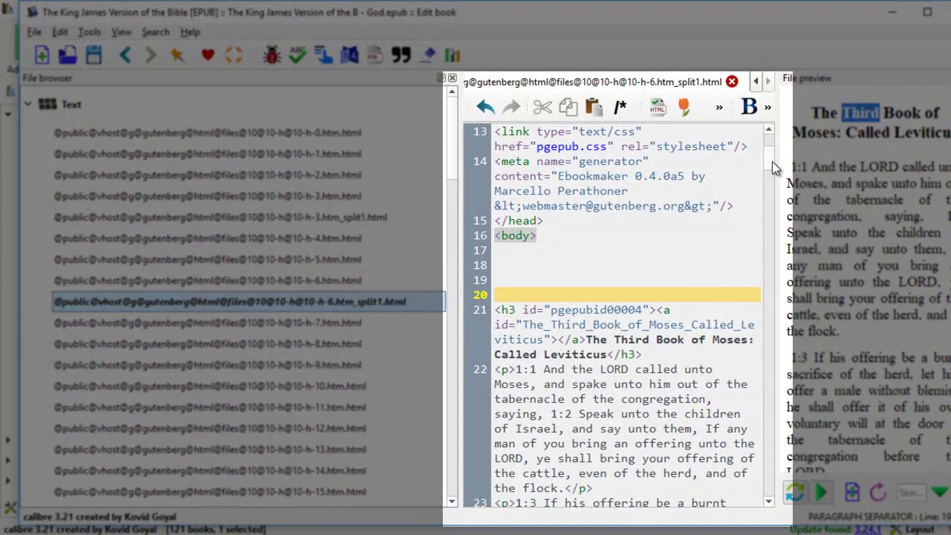
- Highlight the Leviticus file's header code from the XML declaration through the <body> tag, and return the cursor to the blank lines below
drag(772, 161, 775, 149)
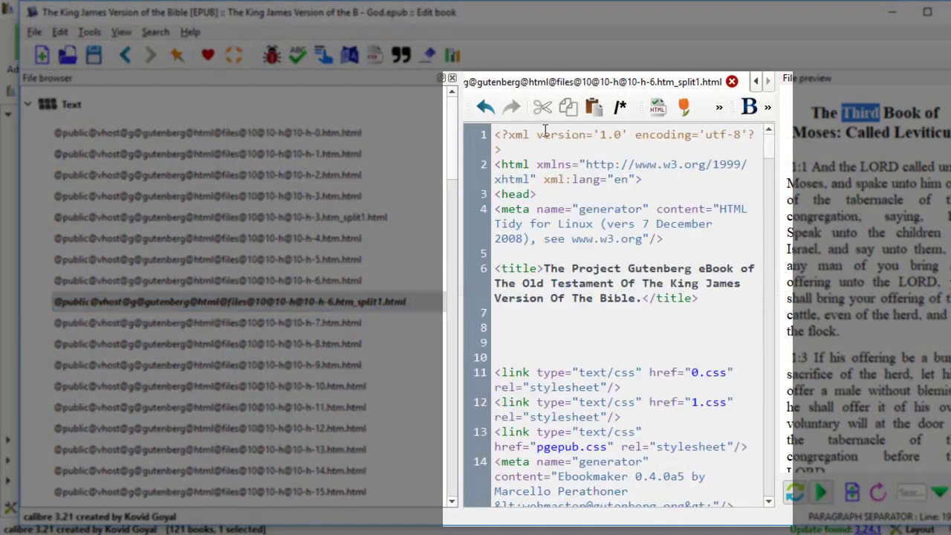
drag(495, 134, 649, 451)
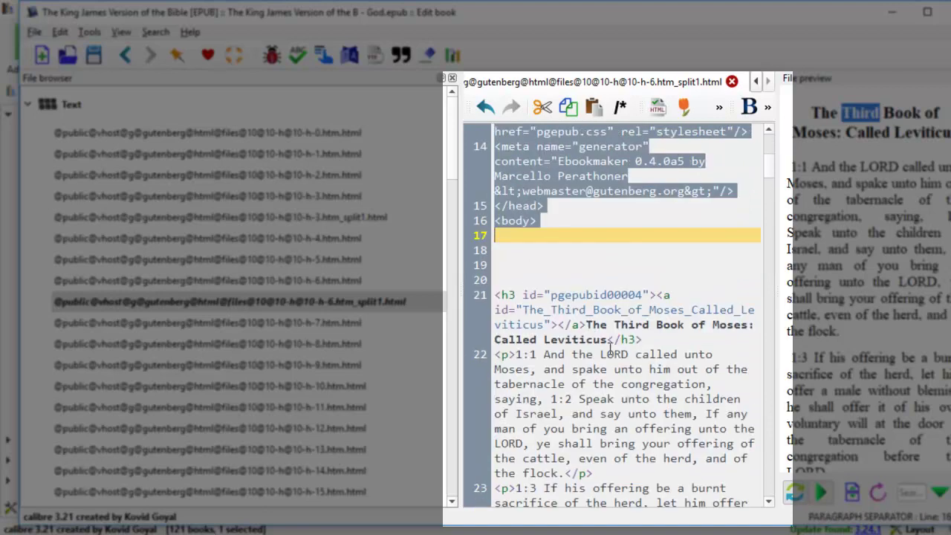
click(562, 266)
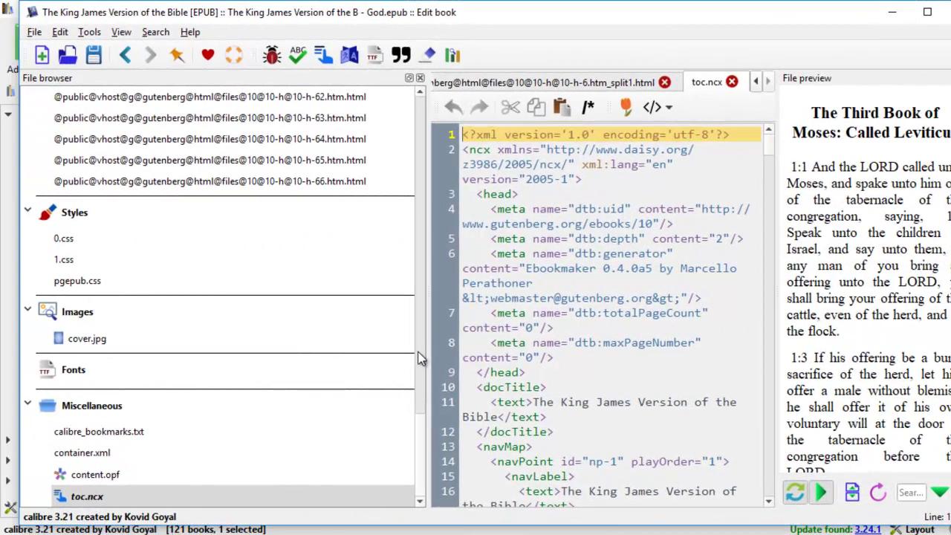
- Enter "The First Book of Moses called Genesis" as the empty label text of navPoint np-3 in toc.ncx
scroll(418, 359, up, 6)
scroll(418, 358, up, 3)
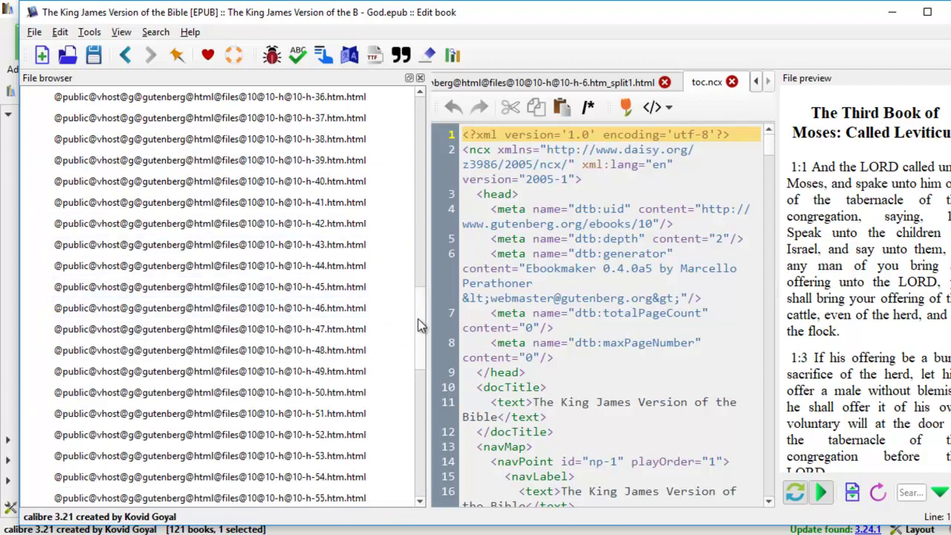
drag(421, 327, 423, 450)
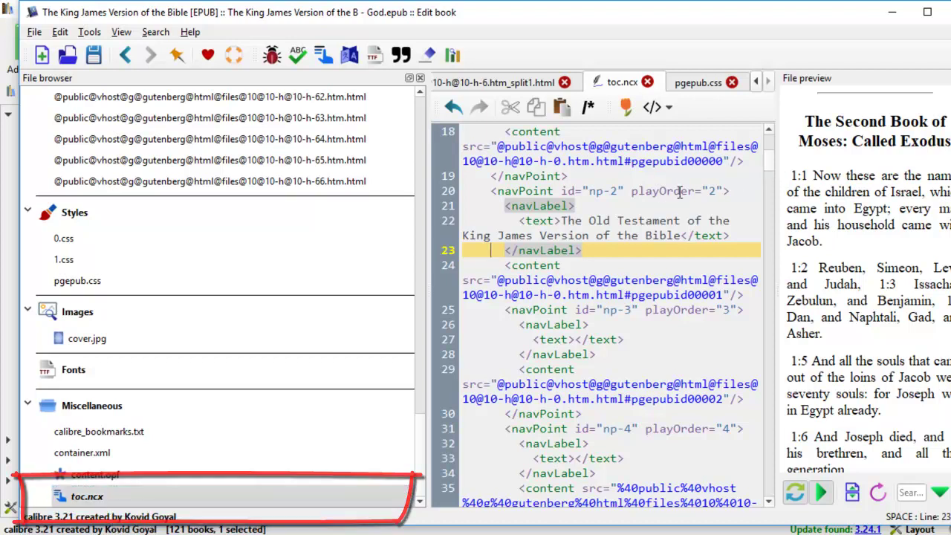
click(654, 295)
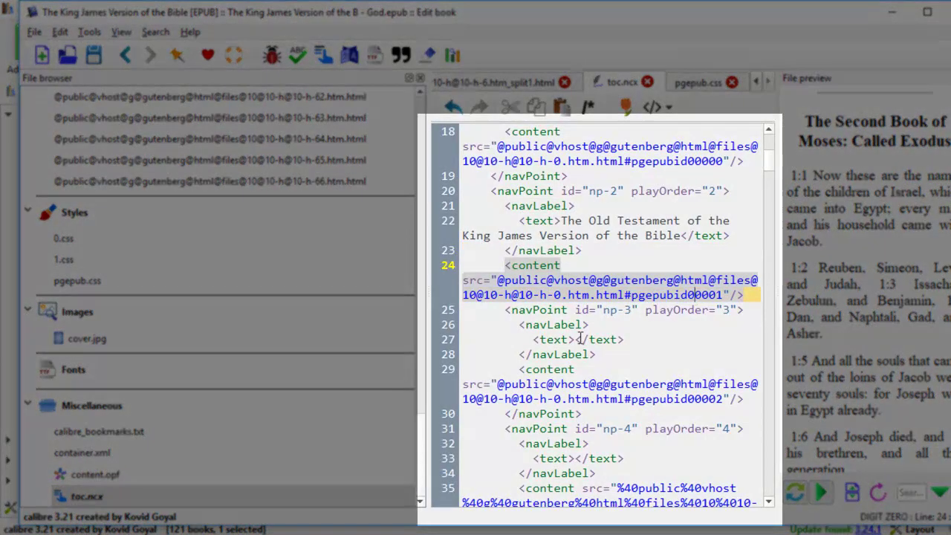
click(575, 339)
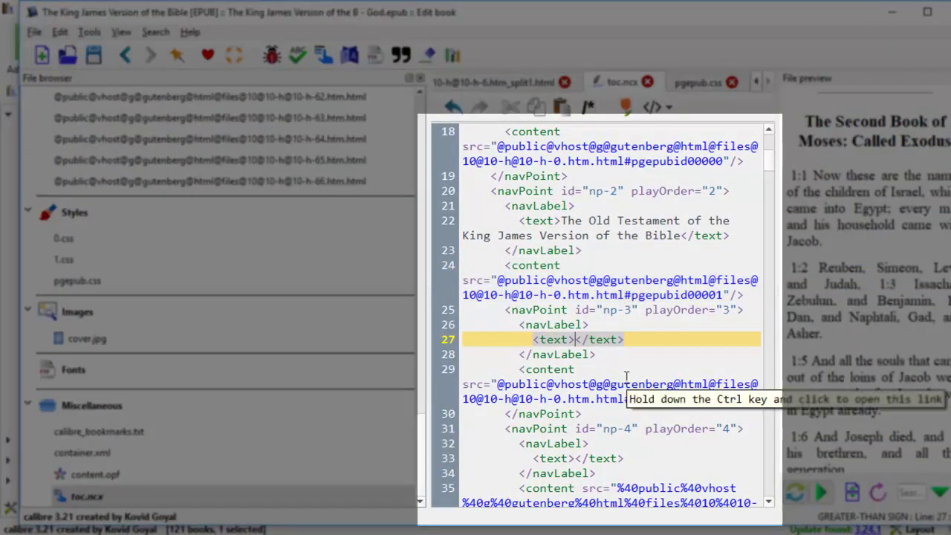
text(The First Boo)
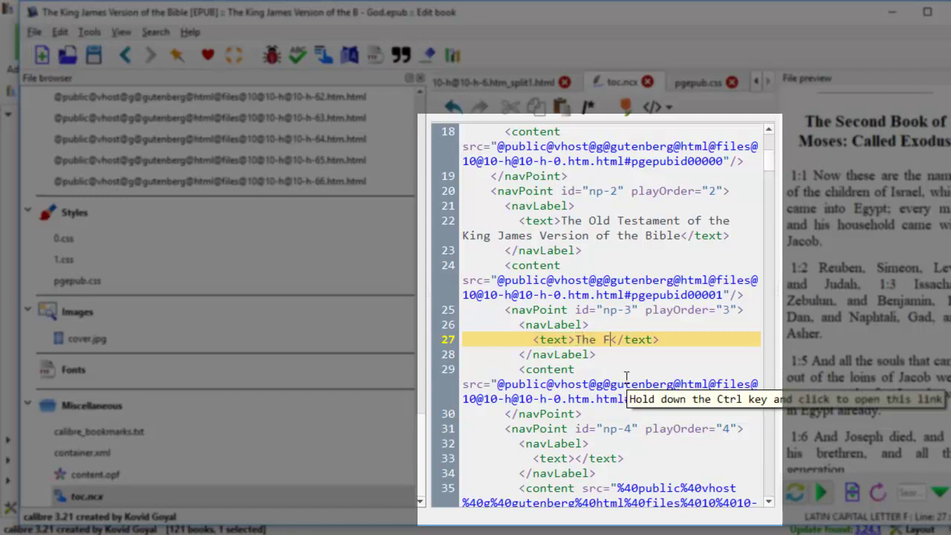
text(k of Moses calle)
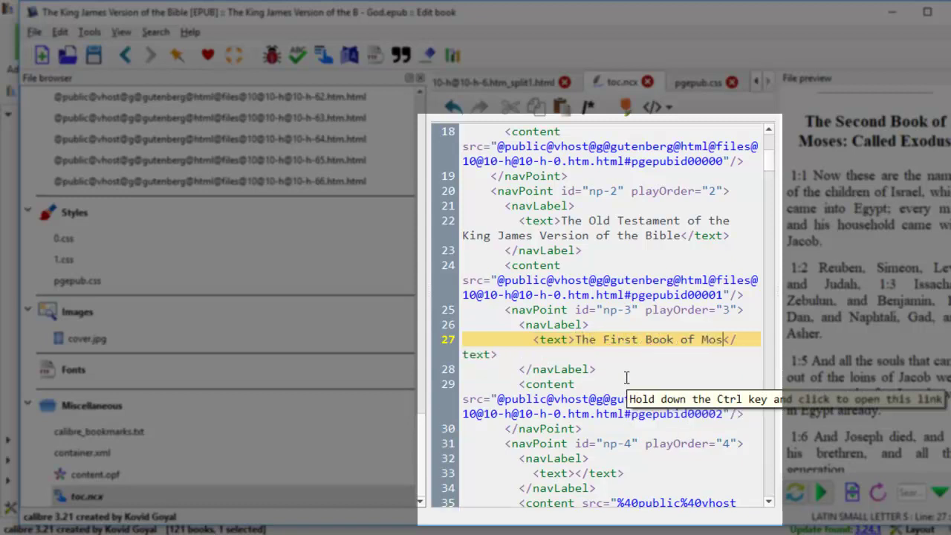
text(d Genes)
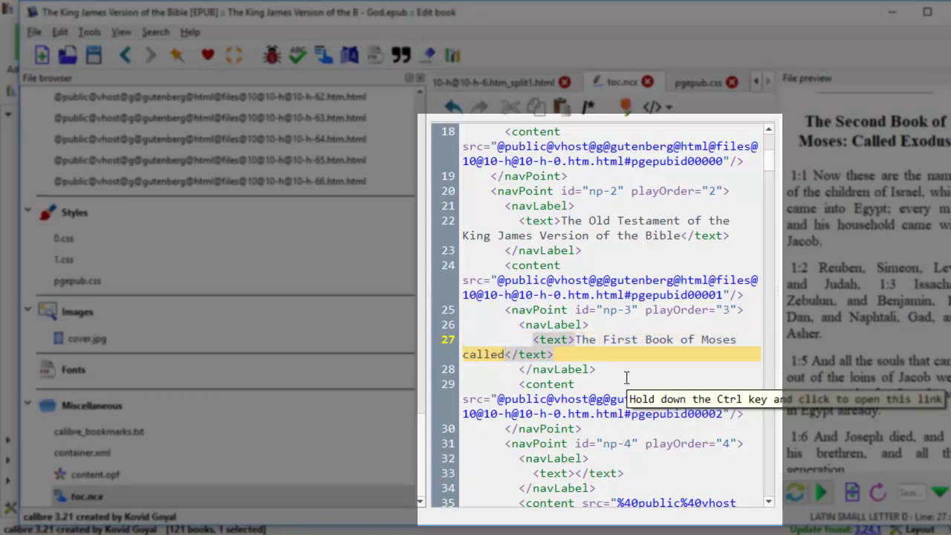
text(is)
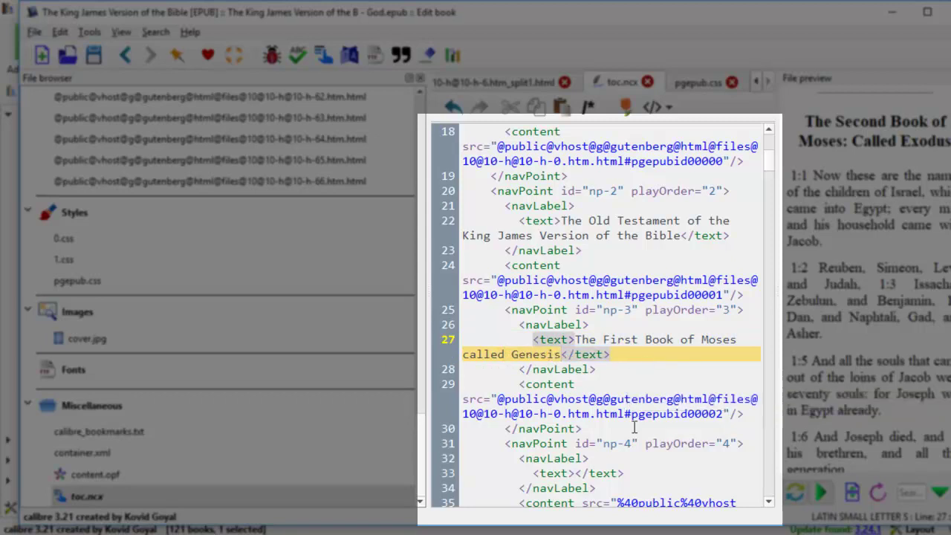
- Highlight the #pgepubid00002 anchor in the content source of navPoint np-3 in toc.ncx
click(682, 413)
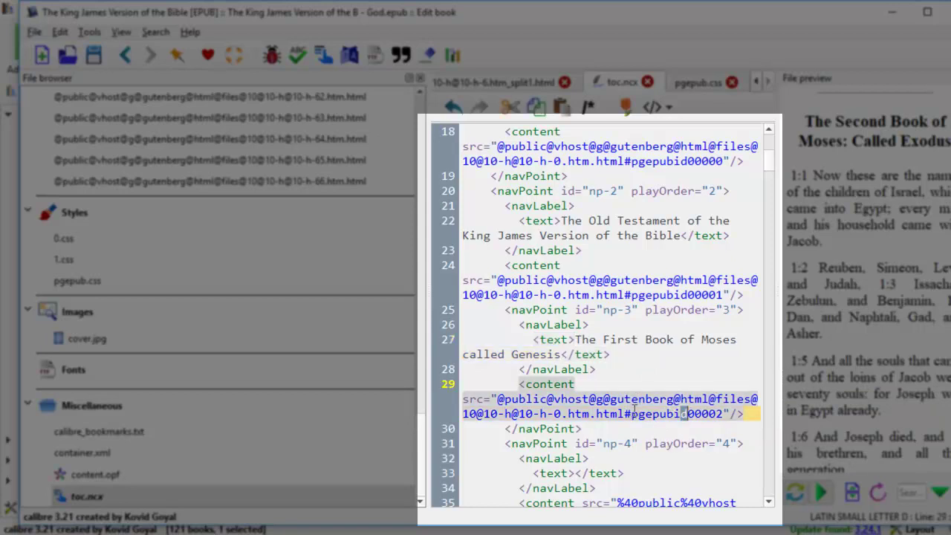
drag(626, 414, 724, 414)
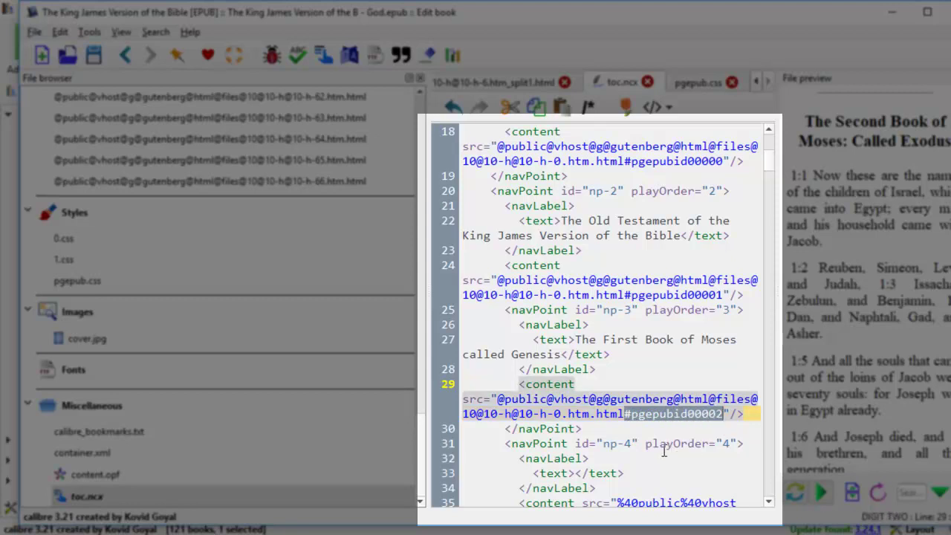
- Enter "The Second Book of Moses Called Exodus" as the empty label text of navPoint np-4 in toc.ncx
click(575, 472)
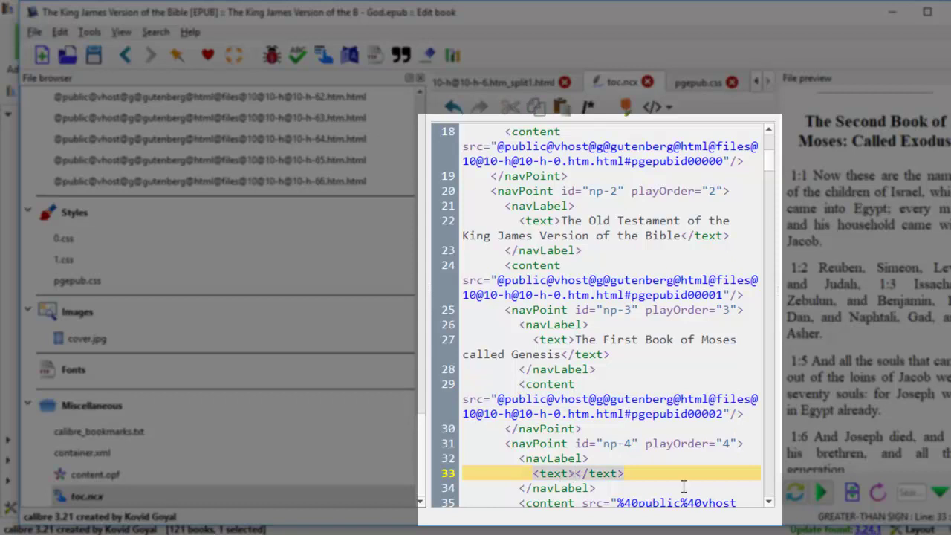
text(The e)
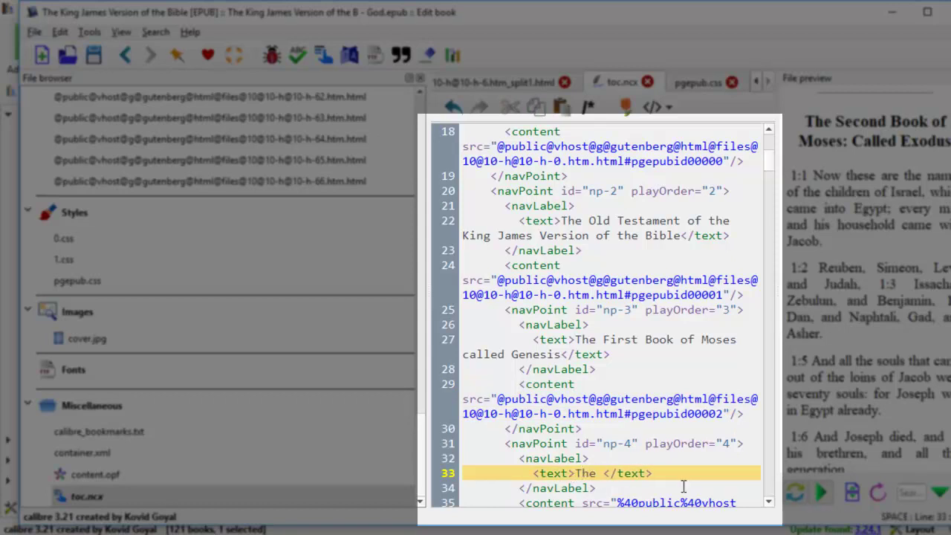
key(BackSpace)
text(Second Book of MOses)
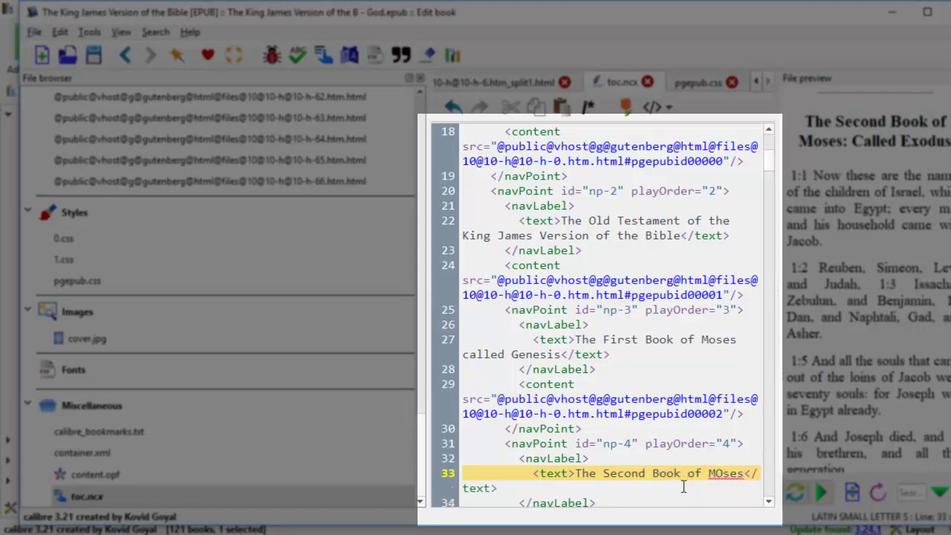
key(BackSpace)
key(BackSpace)
text(oses CAlled)
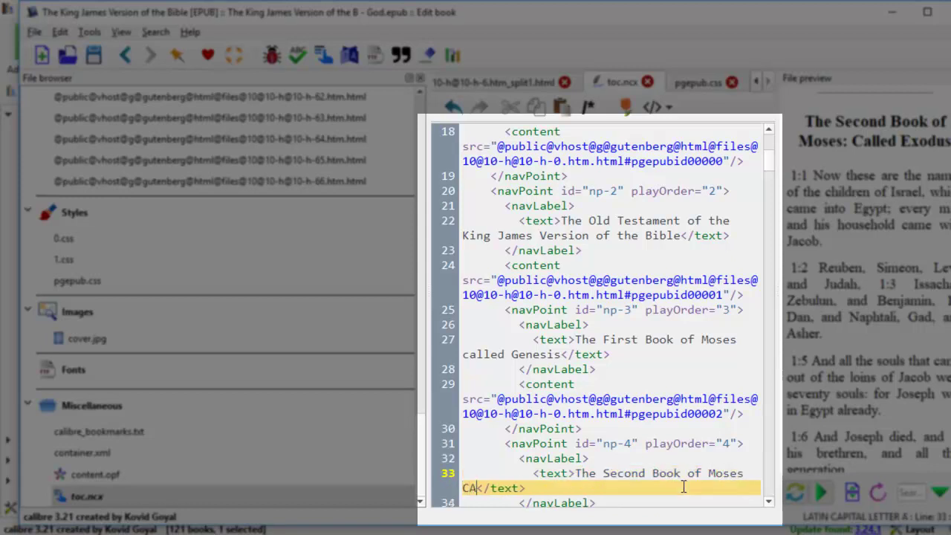
key(BackSpace)
key(BackSpace)
key(BackSpace)
key(BackSpace)
key(BackSpace)
text(alled )
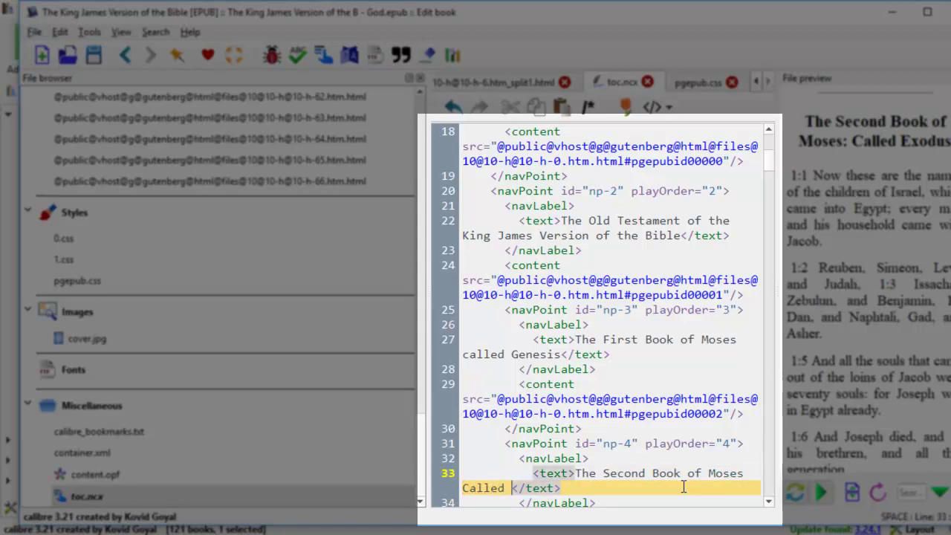
text(Exodus)
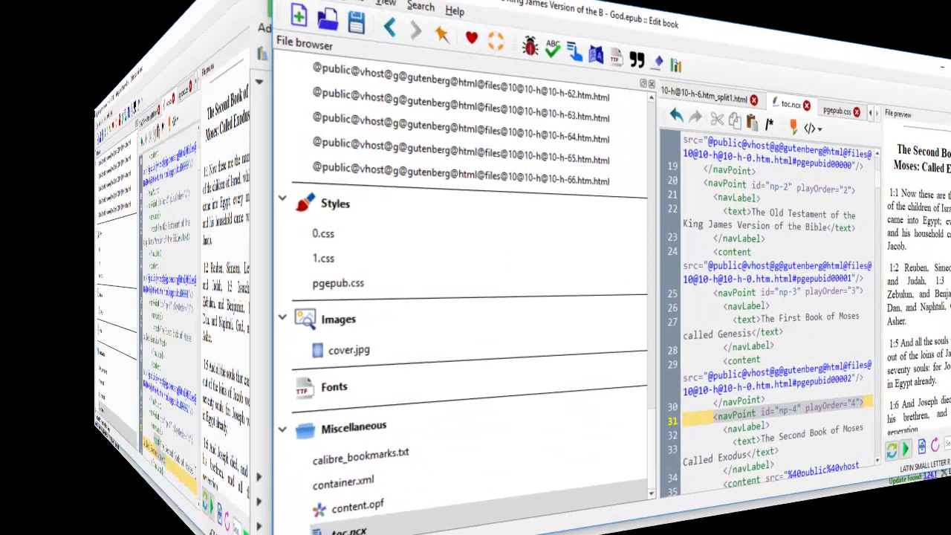
- Highlight the #pgepubid00003 anchor in the content source of the Exodus navPoint np-4
key(Up)
key(Up)
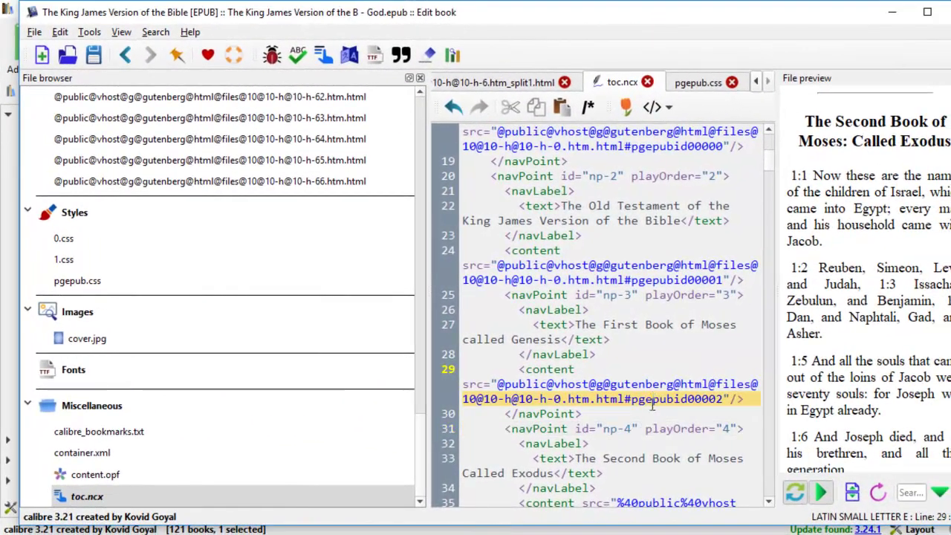
click(769, 503)
click(769, 503)
click(769, 503)
click(769, 503)
click(768, 503)
click(769, 503)
click(769, 503)
click(768, 503)
click(769, 503)
click(769, 503)
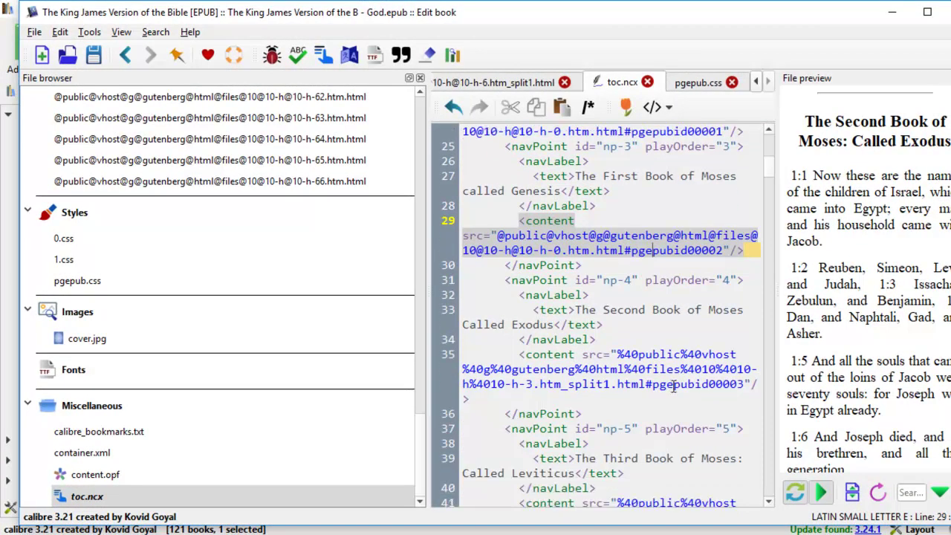
drag(648, 386, 745, 384)
- Highlight the #pgepubid00004 anchor in the content source of the Leviticus navPoint np-5
scroll(687, 484, down, 1)
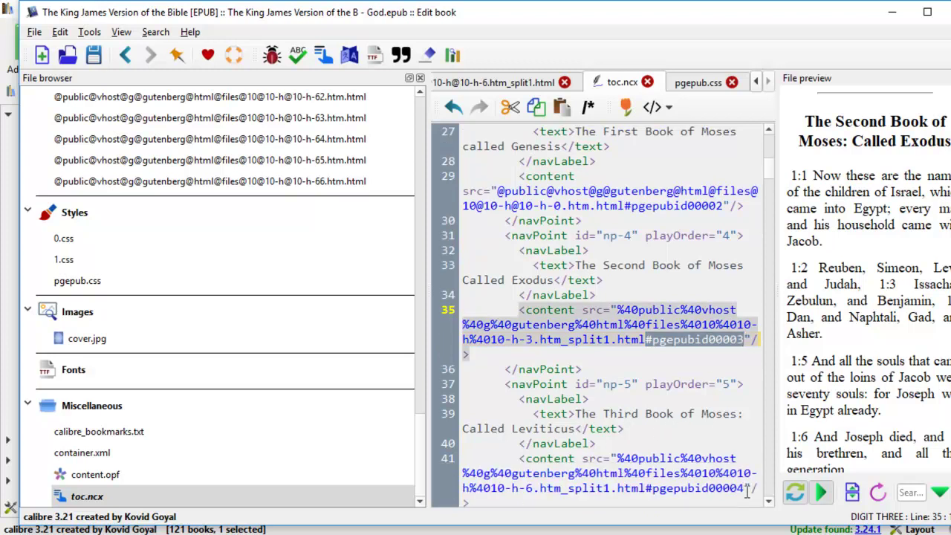
scroll(768, 506, down, 2)
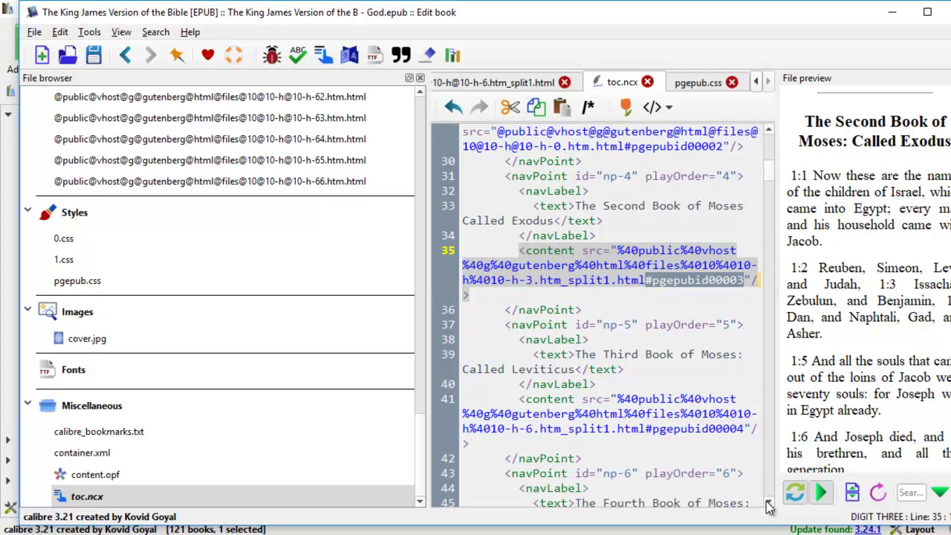
drag(645, 413, 743, 417)
click(644, 422)
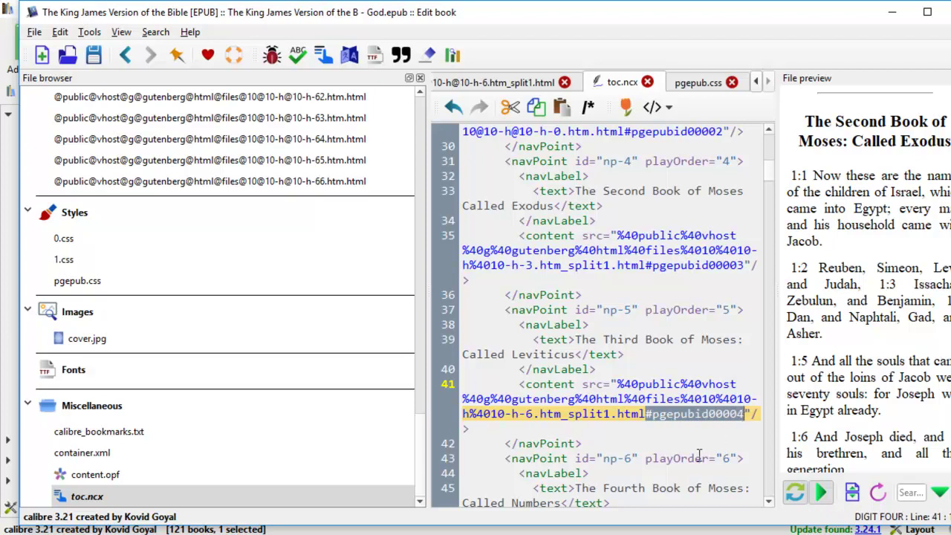
scroll(697, 455, down, 1)
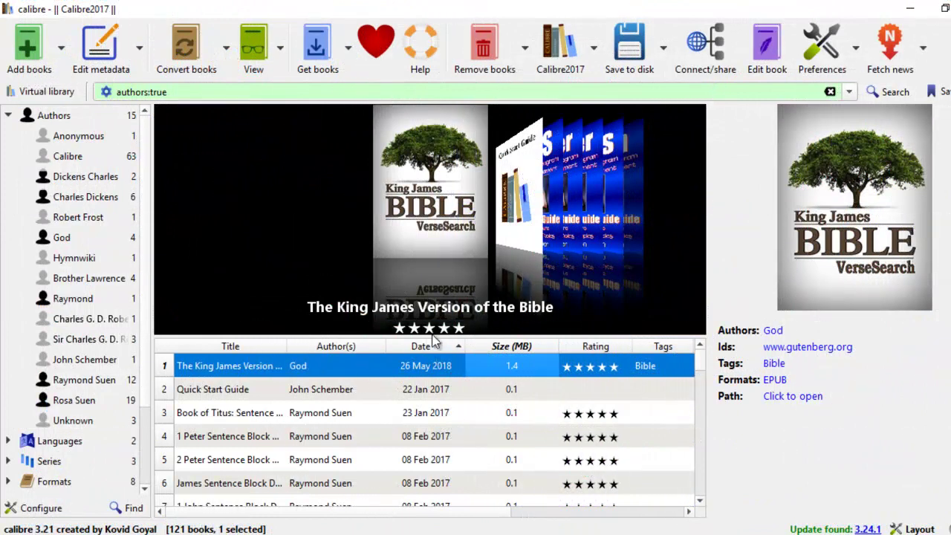
- Open The King James Version of the Bible in the E-book viewer, move its window aside, and show its table of contents
click(355, 370)
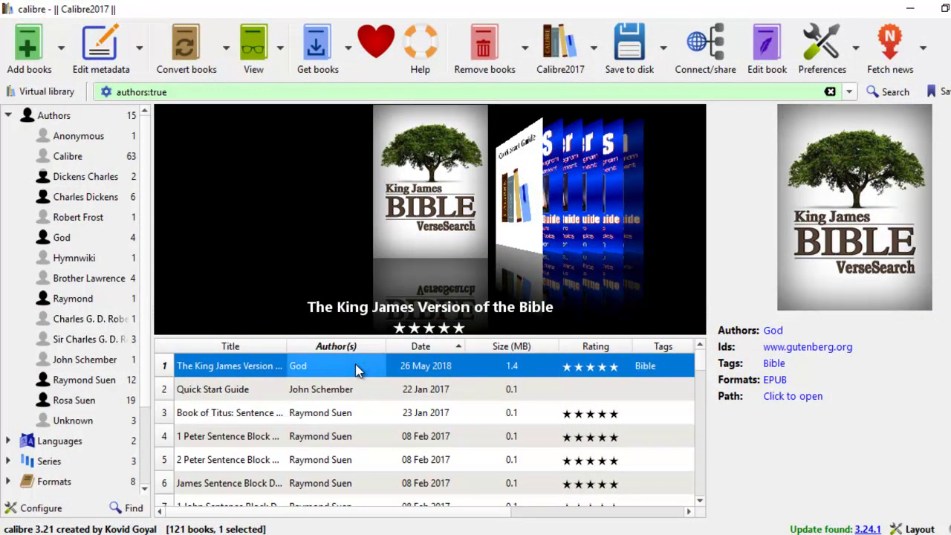
double_click(405, 377)
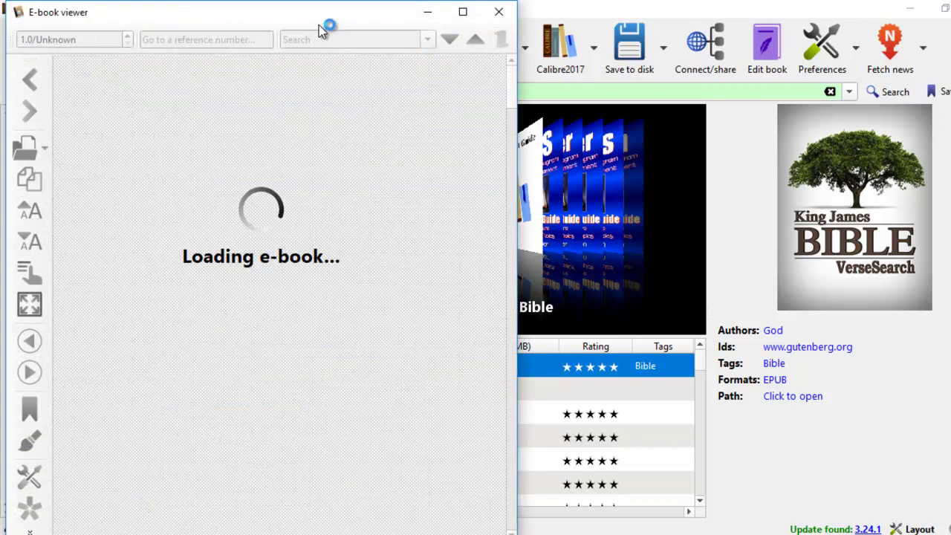
drag(306, 16, 624, 18)
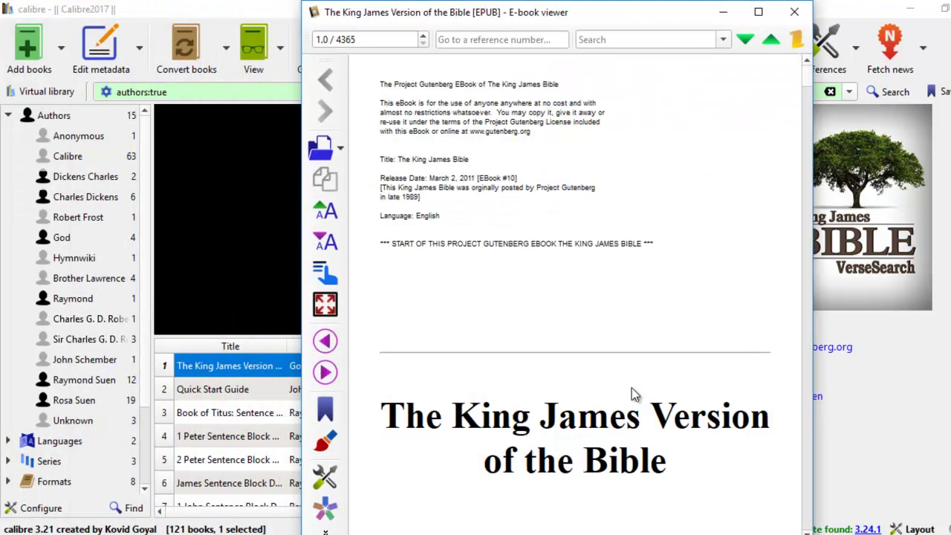
click(323, 275)
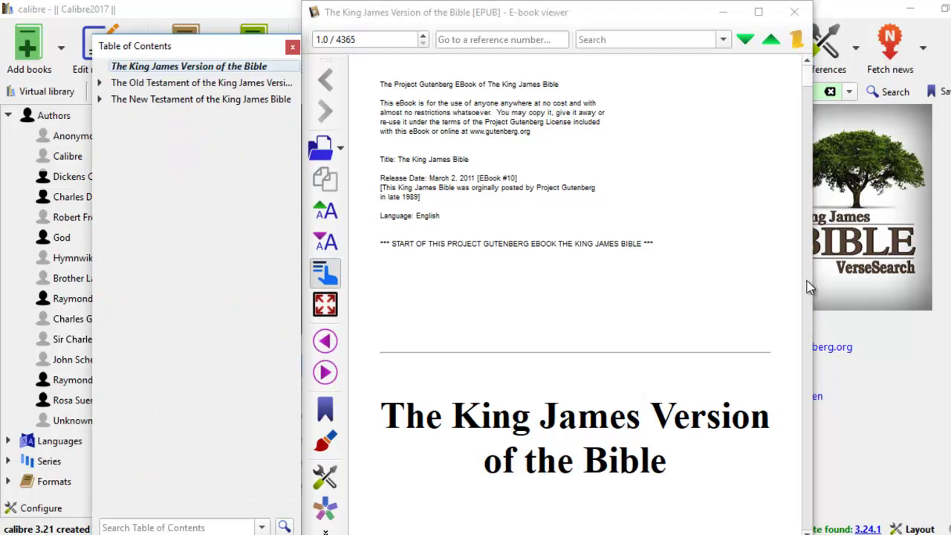
- Jump to Genesis from the in-book list of Old Testament books, and select its entry in the table of contents
click(808, 283)
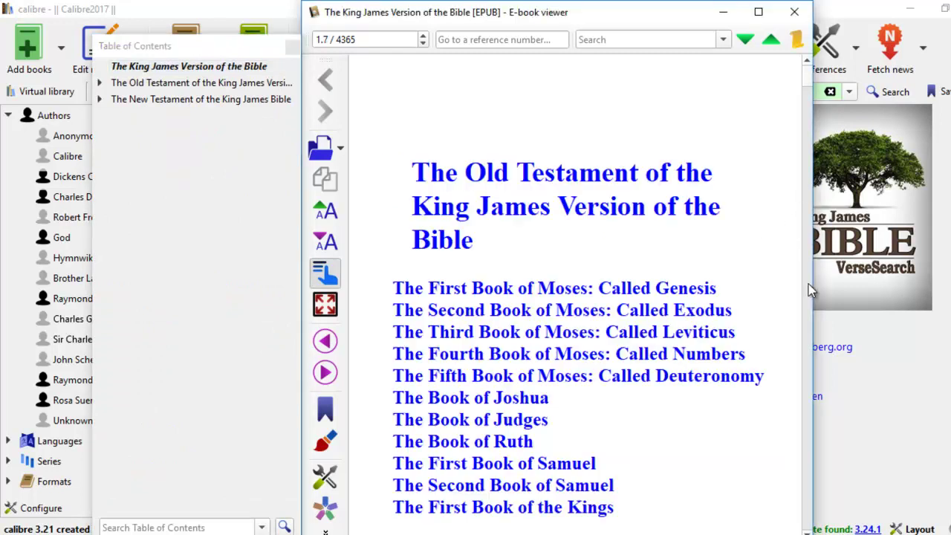
click(671, 291)
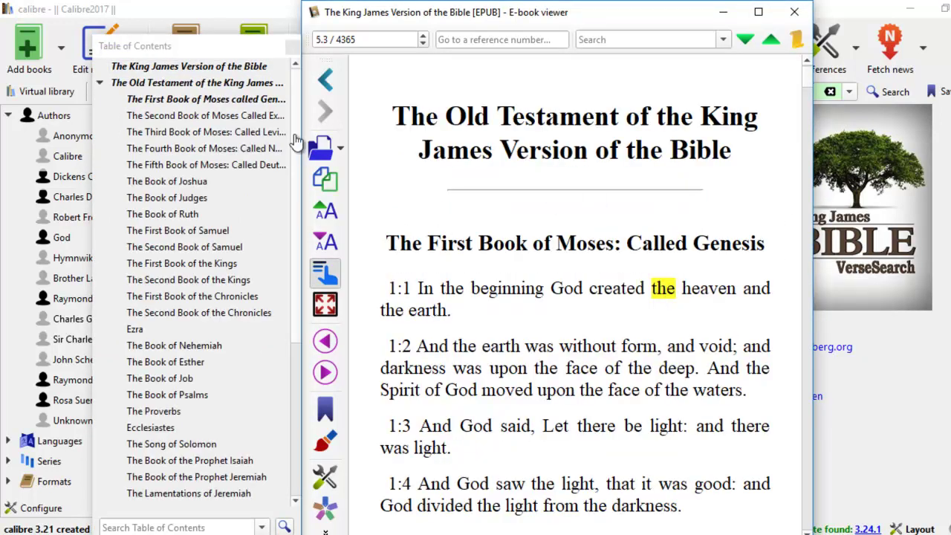
click(237, 102)
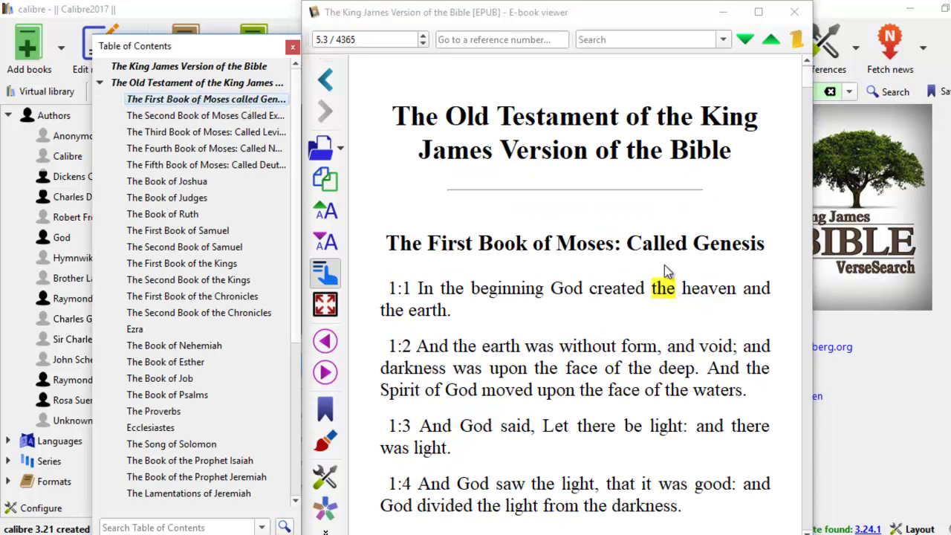
- Visit Exodus, Leviticus, Numbers, Deuteronomy, Joshua and Judges from the table of contents to check where each entry lands
click(223, 119)
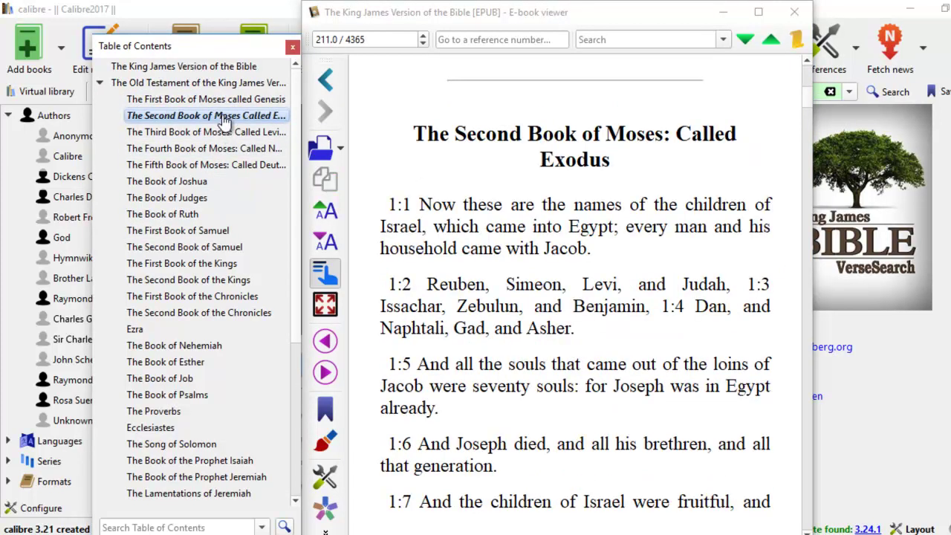
click(245, 136)
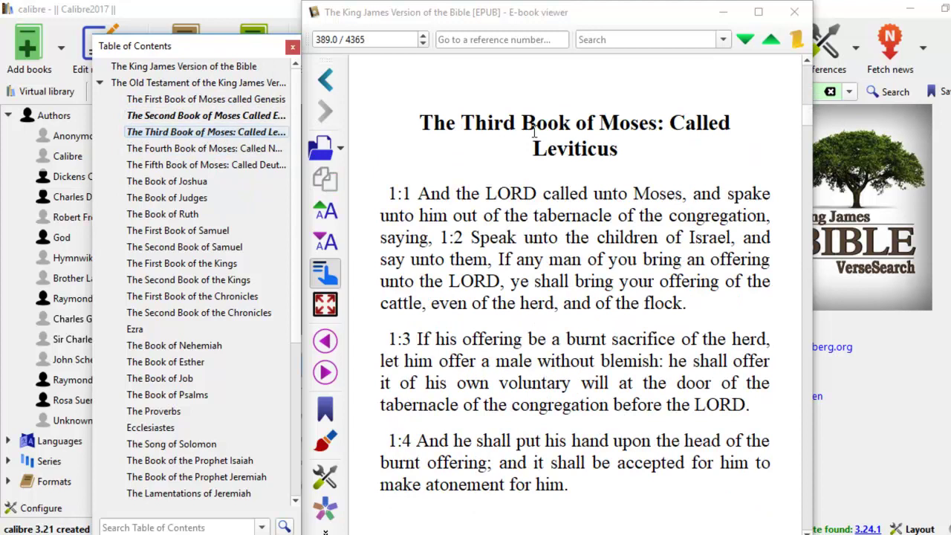
click(263, 150)
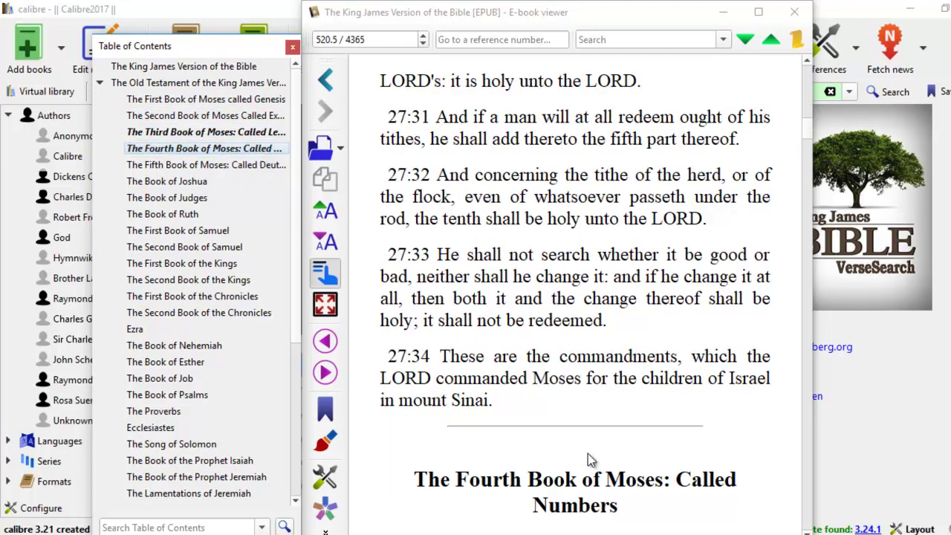
click(252, 165)
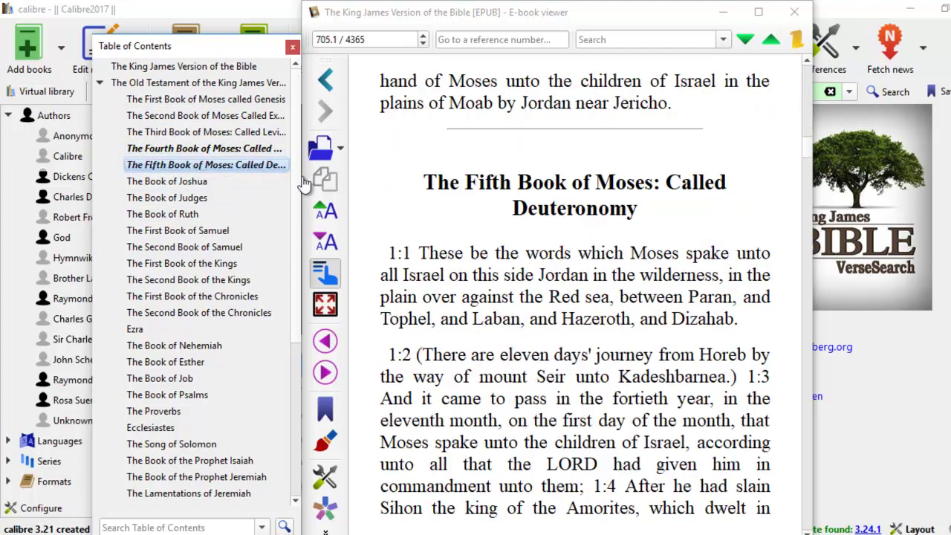
click(210, 183)
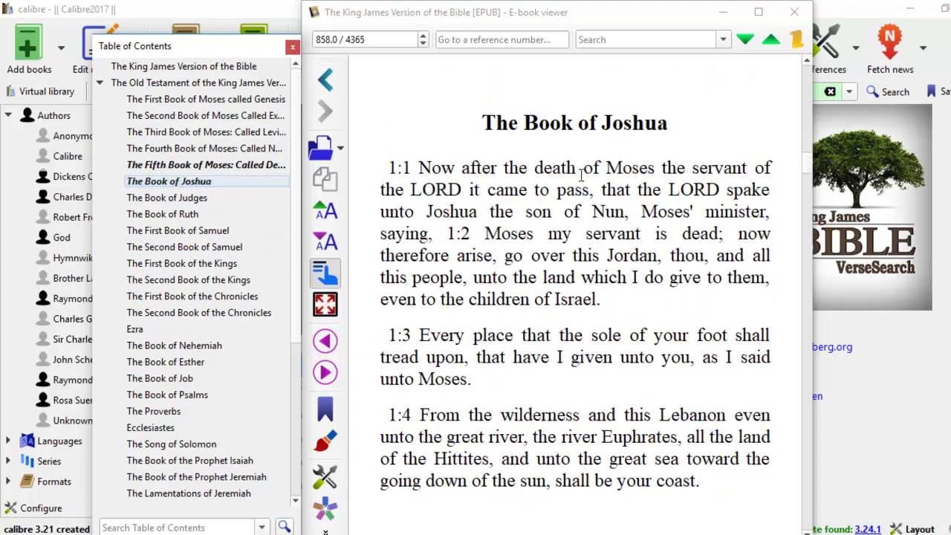
click(202, 200)
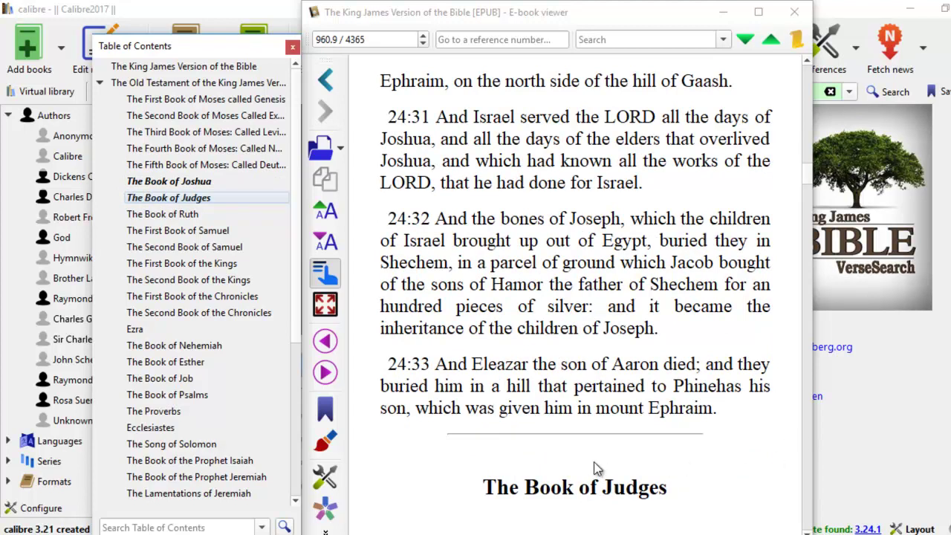
- Revisit Genesis through Joshua from the table of contents, and recheck where the Numbers and Deuteronomy entries land
click(259, 98)
click(260, 117)
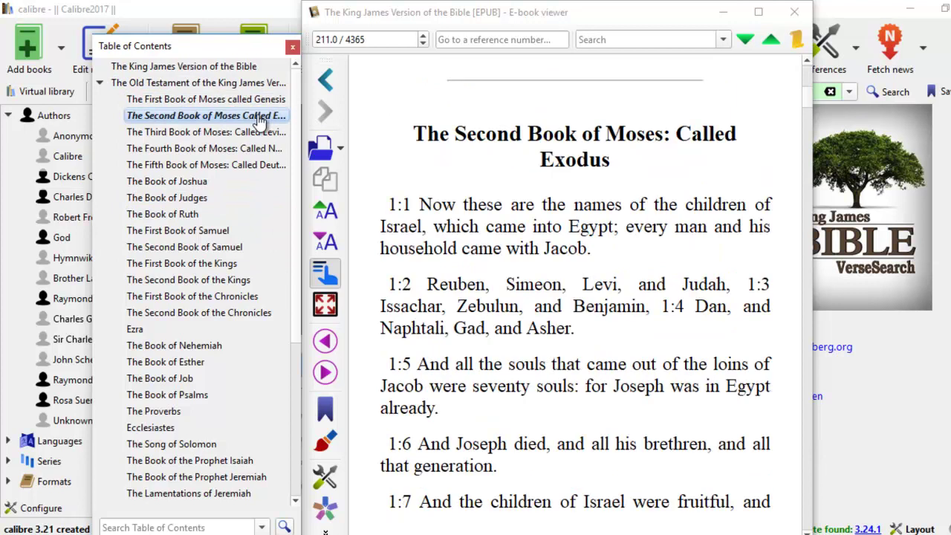
click(258, 134)
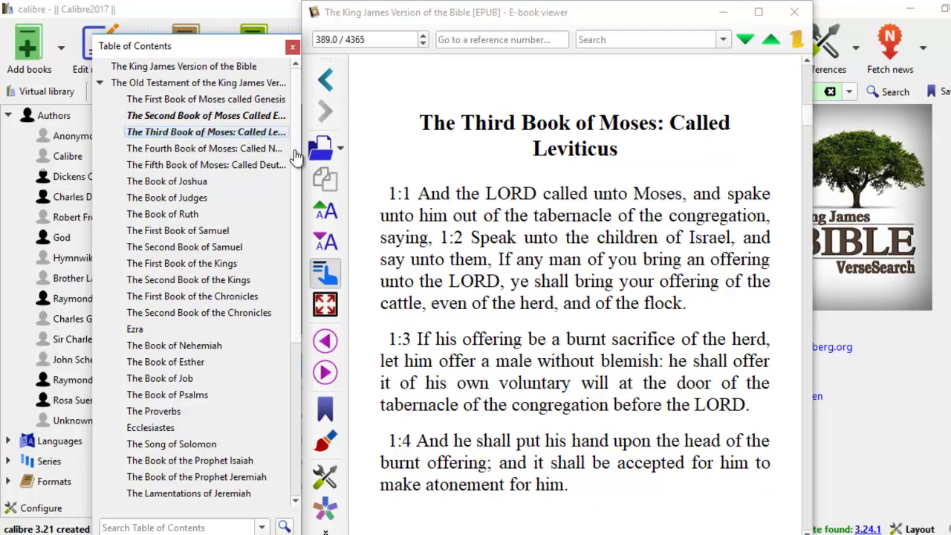
click(276, 148)
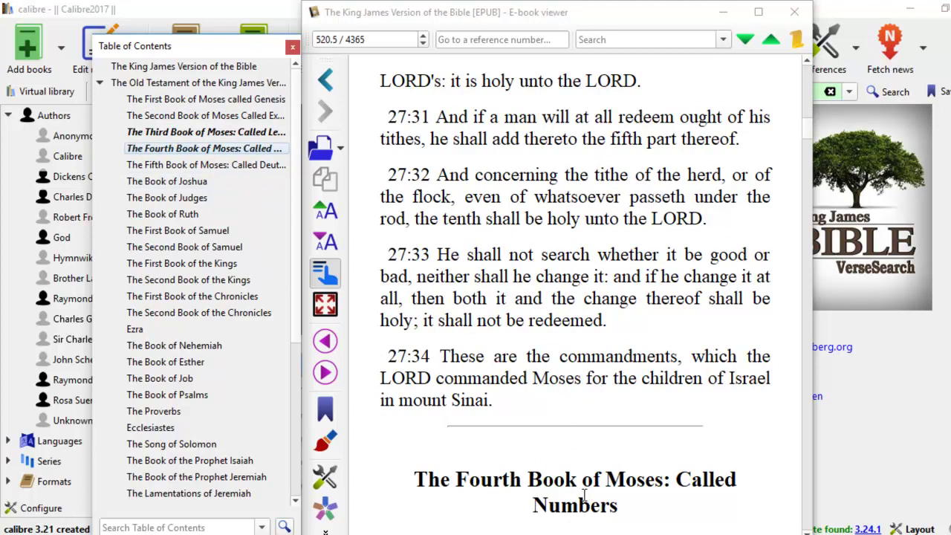
click(271, 165)
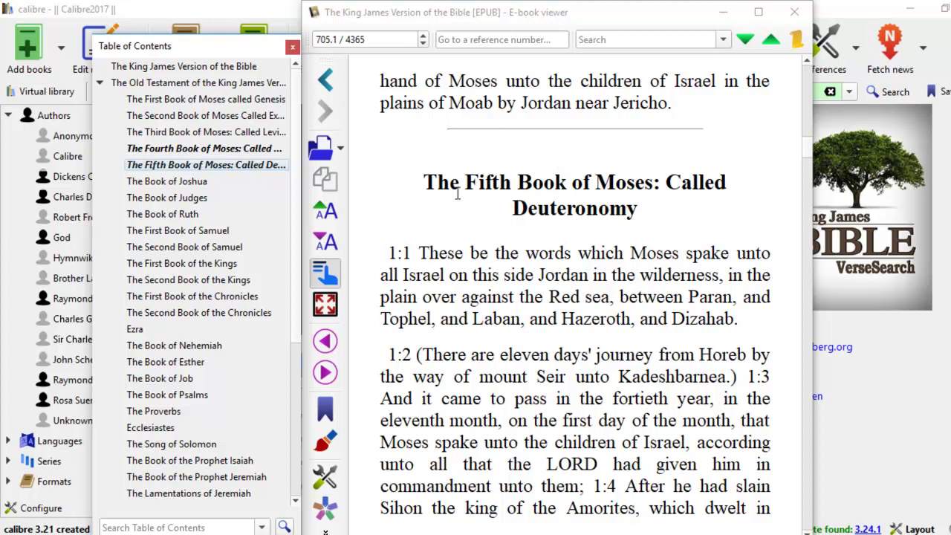
click(213, 183)
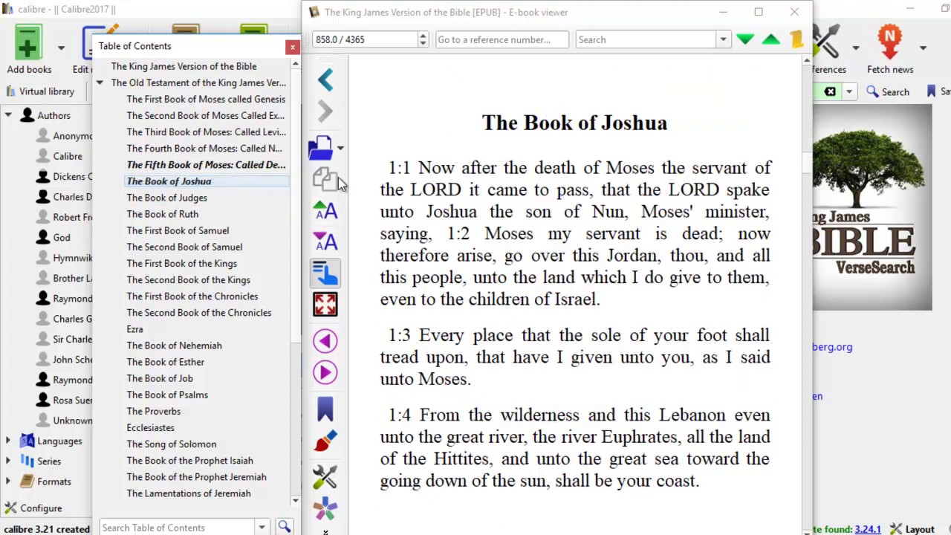
click(269, 148)
click(267, 166)
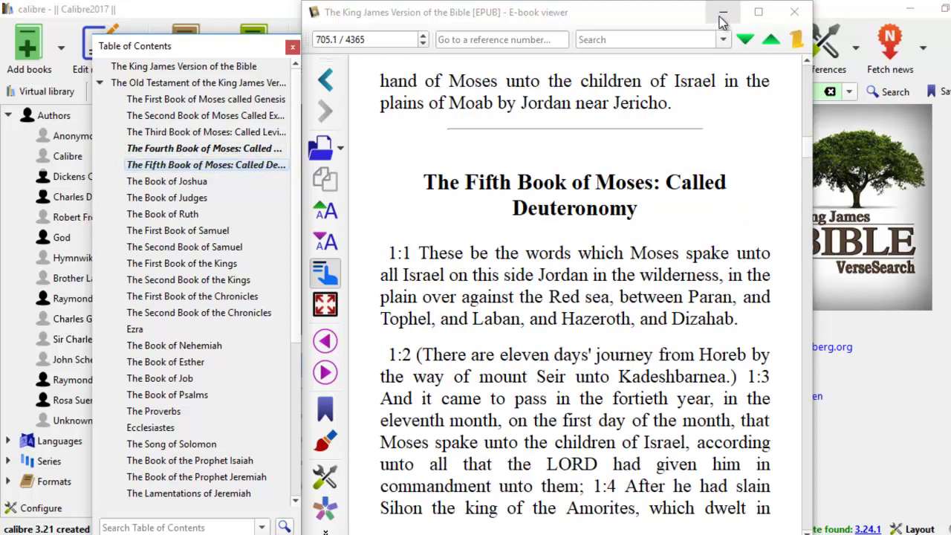
- Close the E-book viewer and open The King James Version of the Bible in the book editor
click(794, 11)
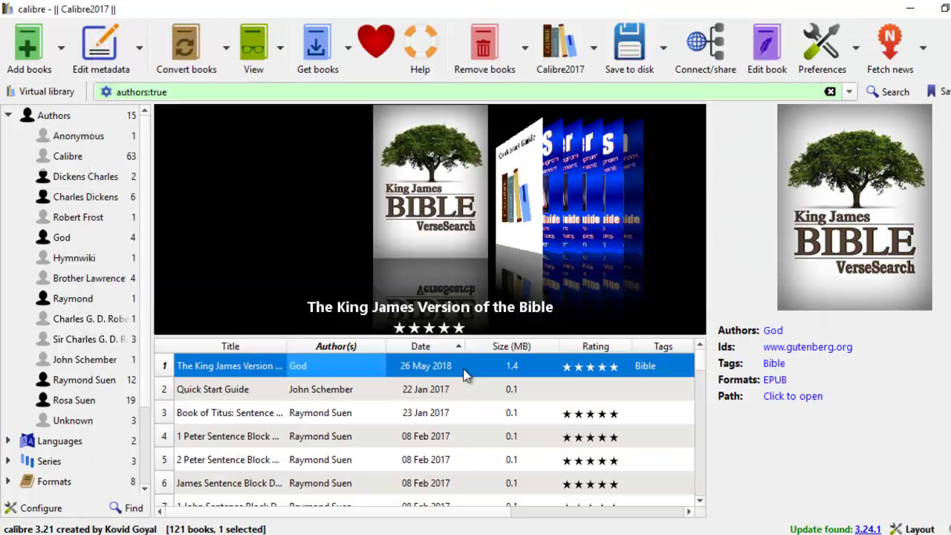
right_click(466, 374)
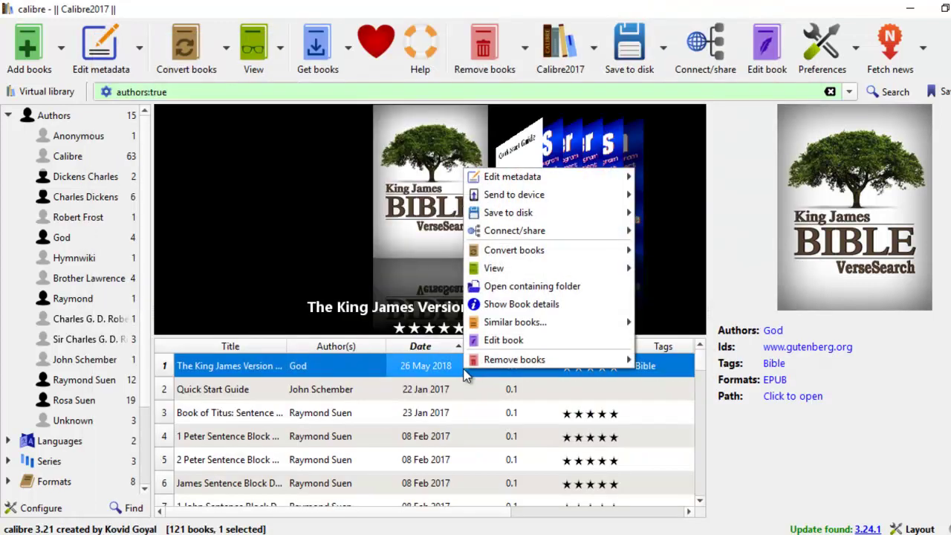
key(Escape)
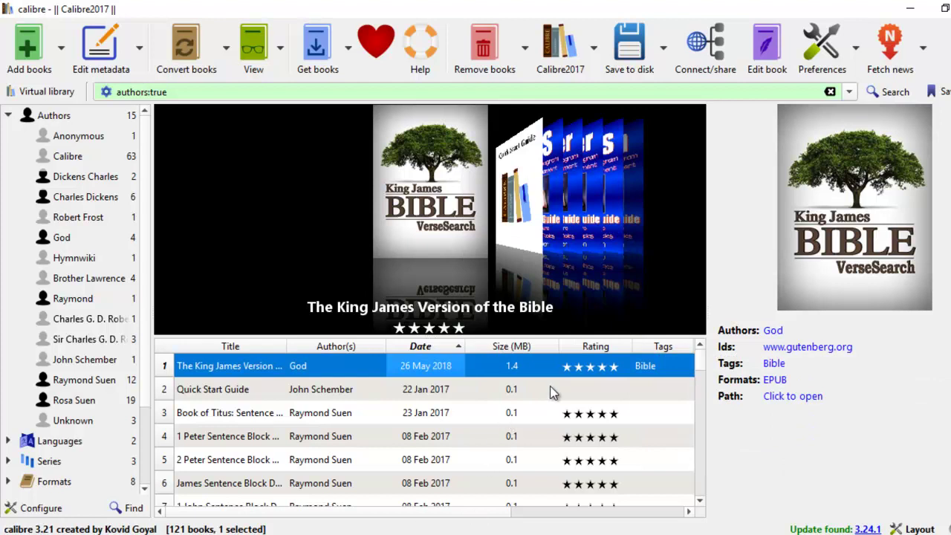
key(t)
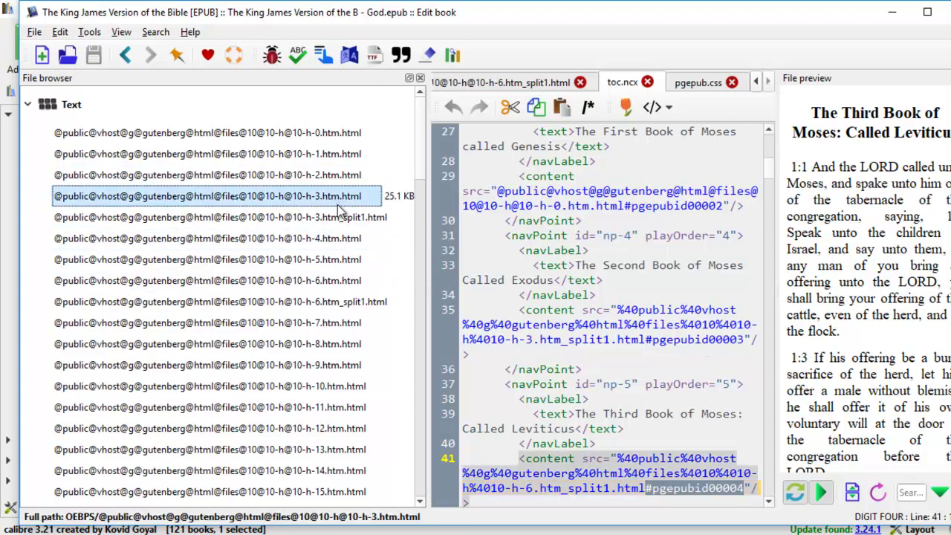
- Open the text file ending in 10-h-8.htm.html and locate the Fourth Book of Moses: Called Numbers heading in its code
double_click(337, 216)
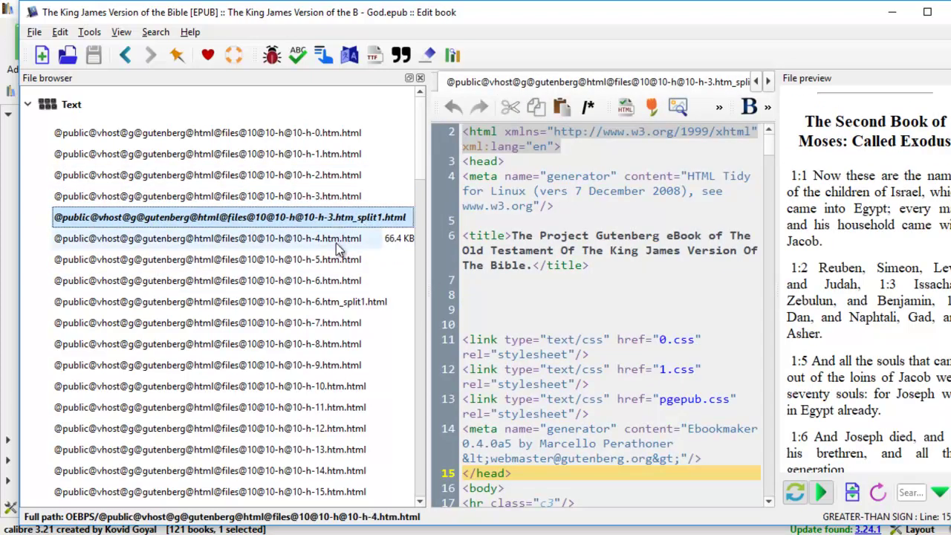
key(Down)
key(Down)
key(Down)
key(Down)
key(Down)
key(Down)
key(Return)
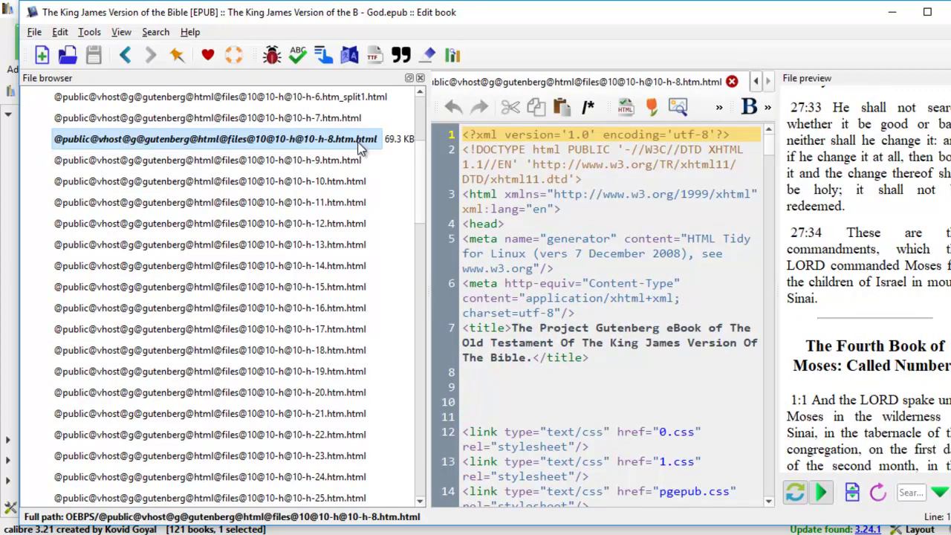
double_click(877, 365)
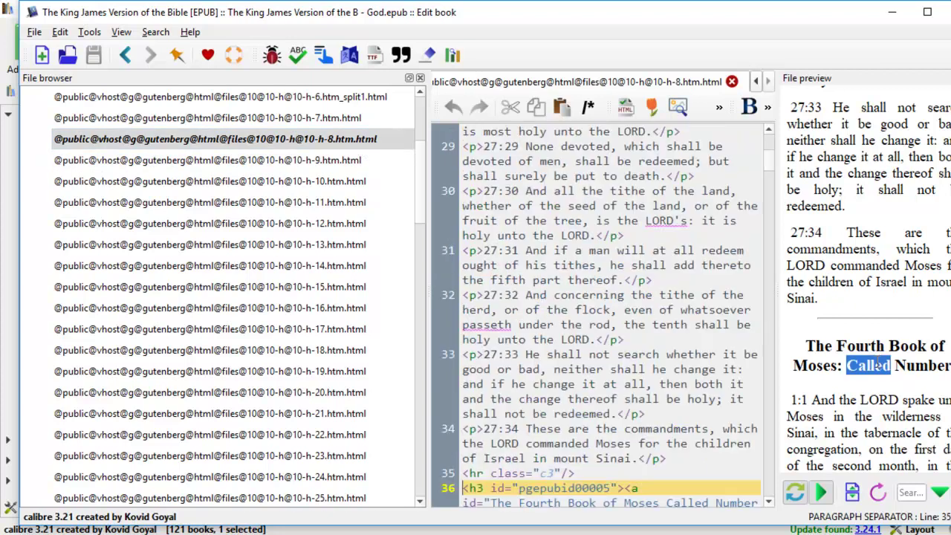
click(769, 503)
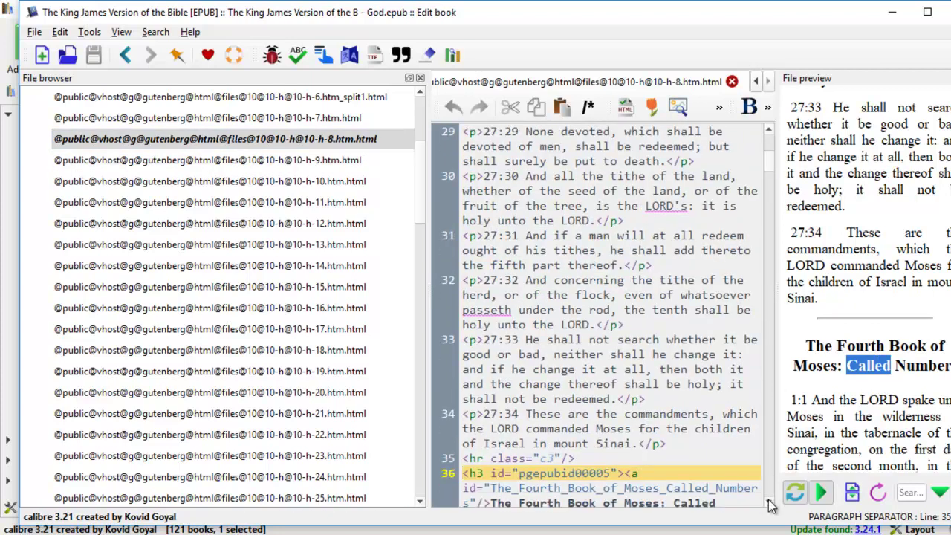
click(769, 502)
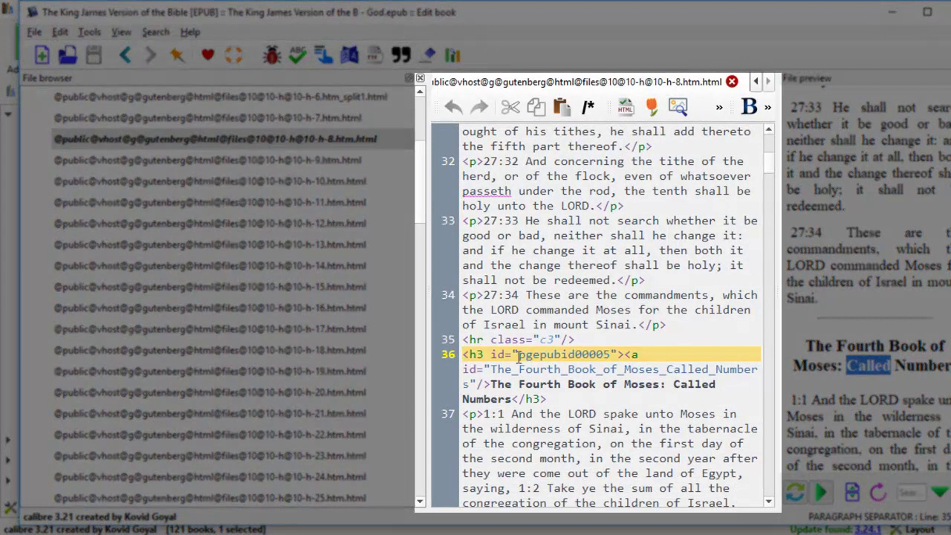
- Insert four lines between the horizontal rule and the Numbers heading, with a <br/> tag on the second one
click(603, 340)
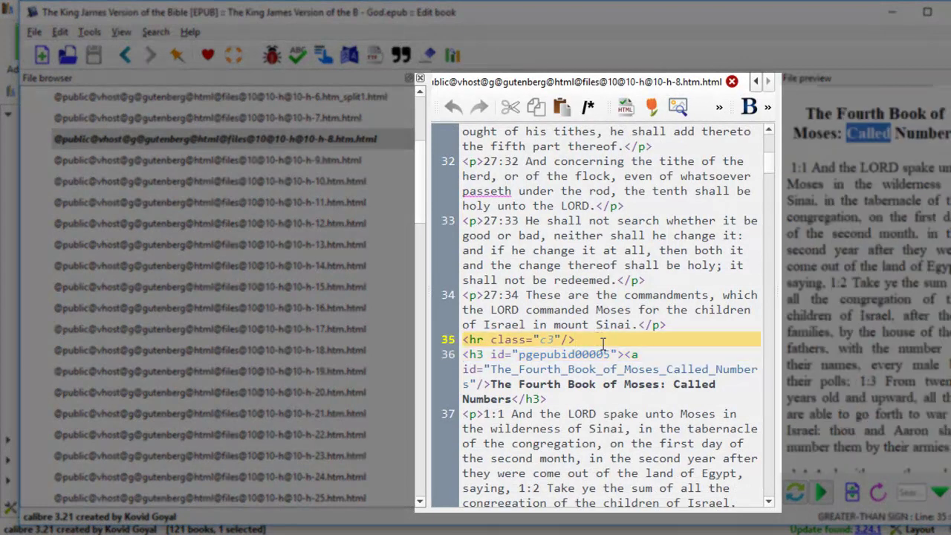
key(Return)
key(Return)
key(Return)
key(Return)
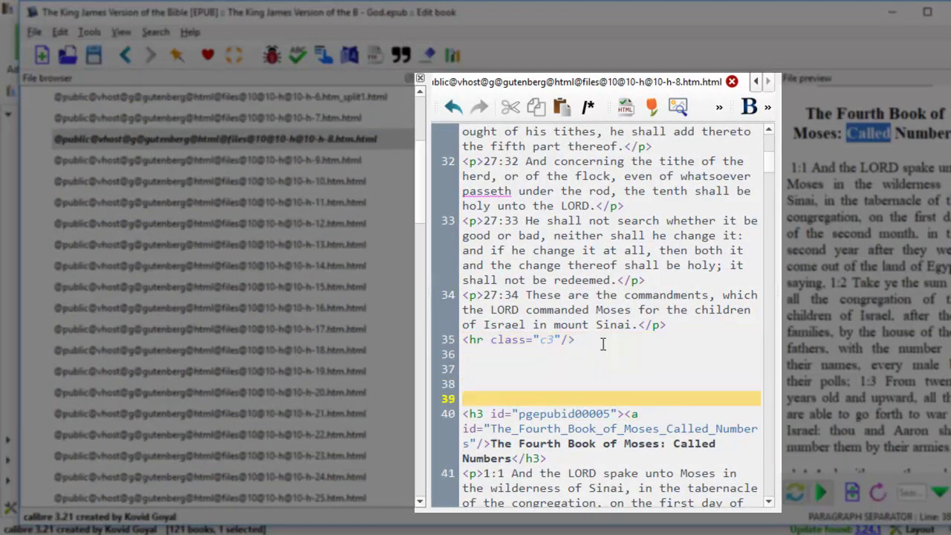
key(Up)
key(Up)
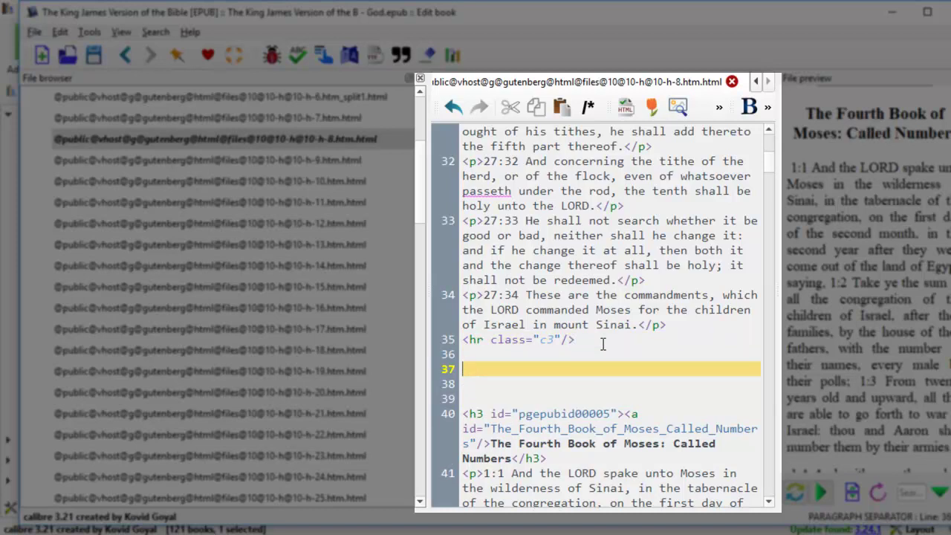
text(<b)
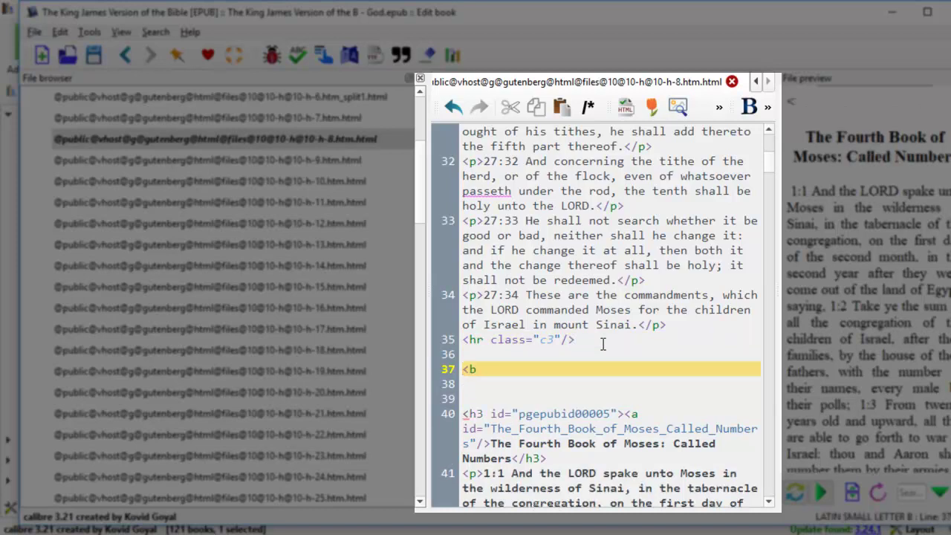
text(r/>)
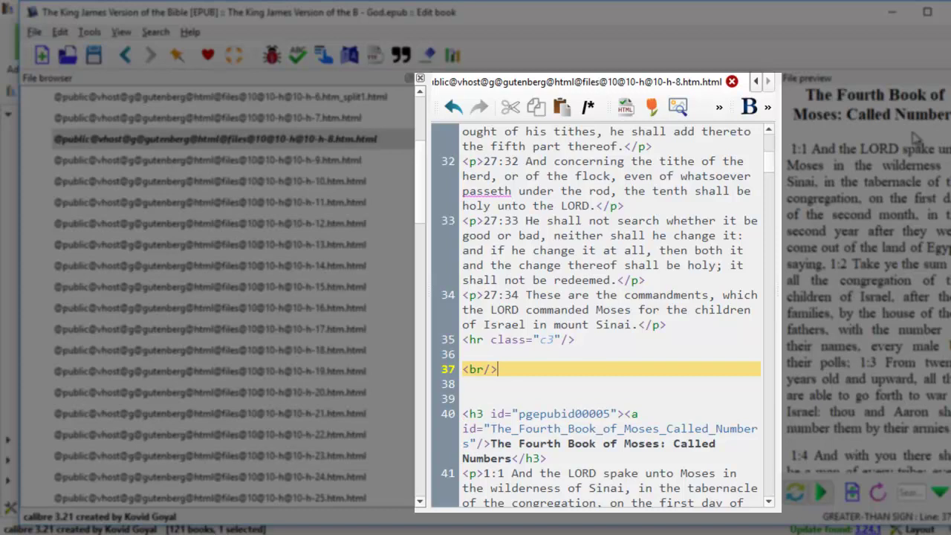
- Open the text file ending in 10-h-10.htm.html and locate the Fifth Book of Moses: Called Deuteronomy heading in its code
click(353, 182)
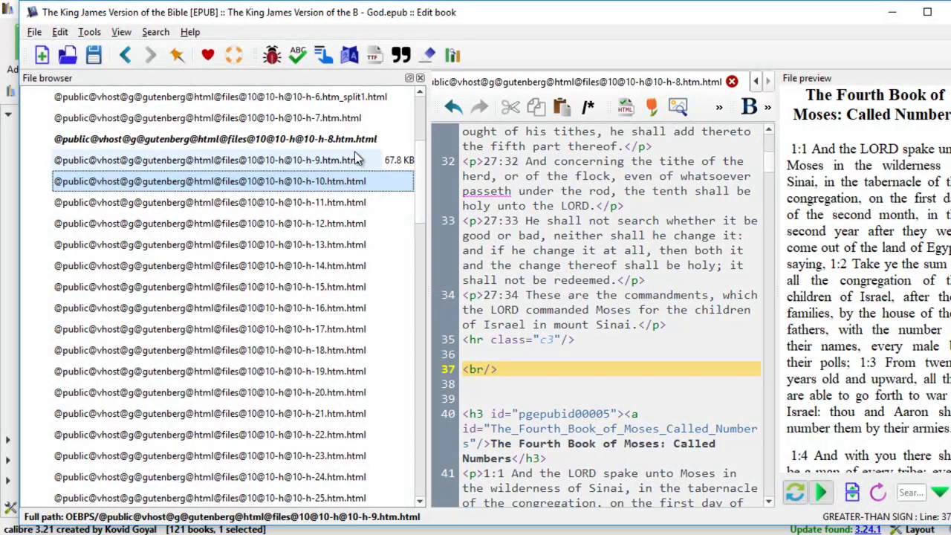
click(353, 141)
click(348, 184)
double_click(349, 184)
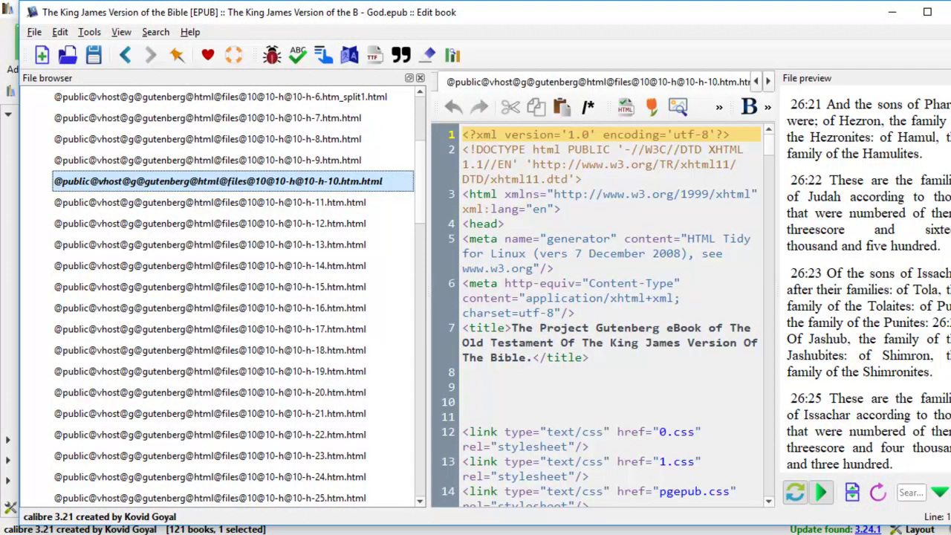
scroll(865, 282, down, 15)
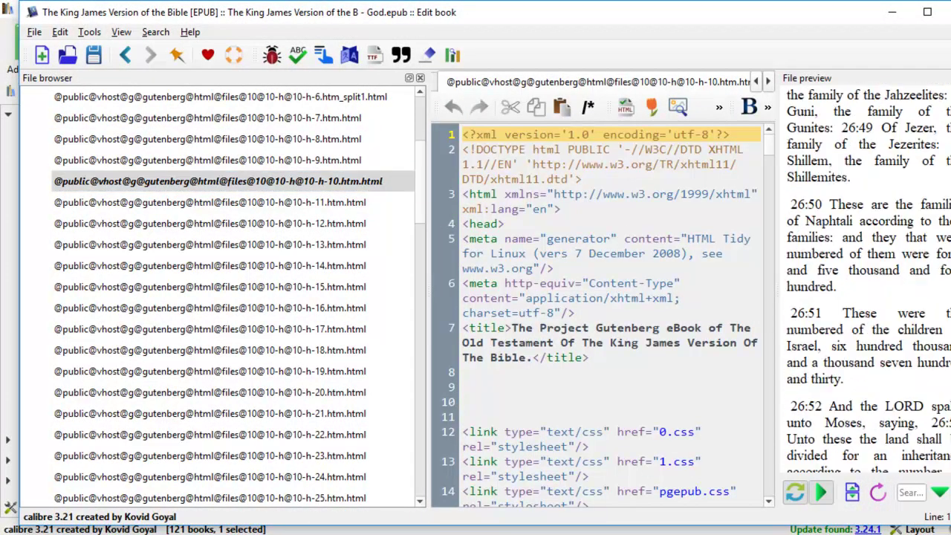
scroll(866, 298, down, 20)
click(869, 363)
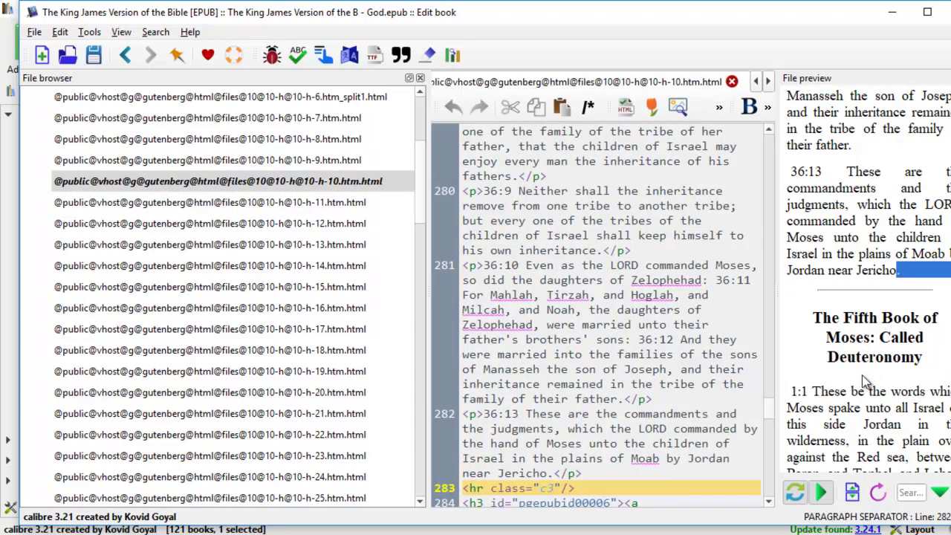
double_click(858, 338)
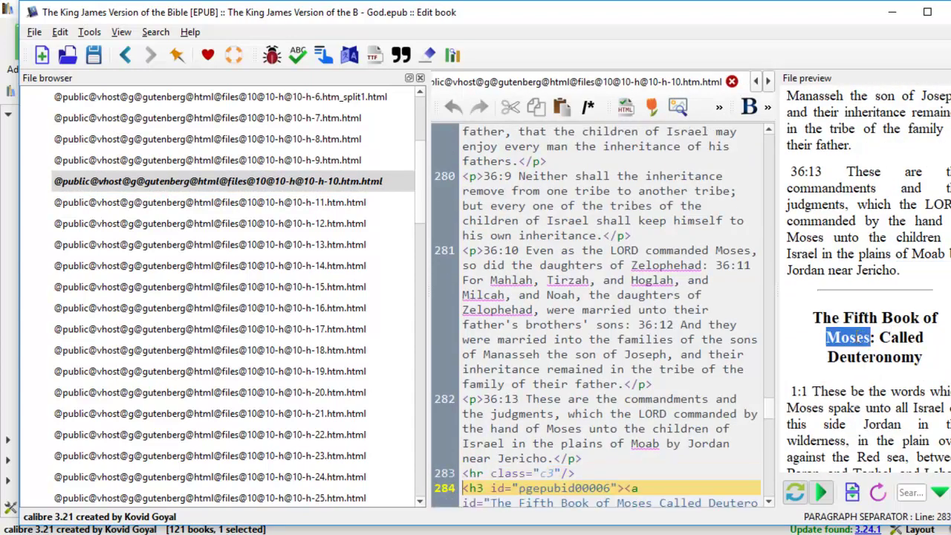
click(770, 503)
click(770, 503)
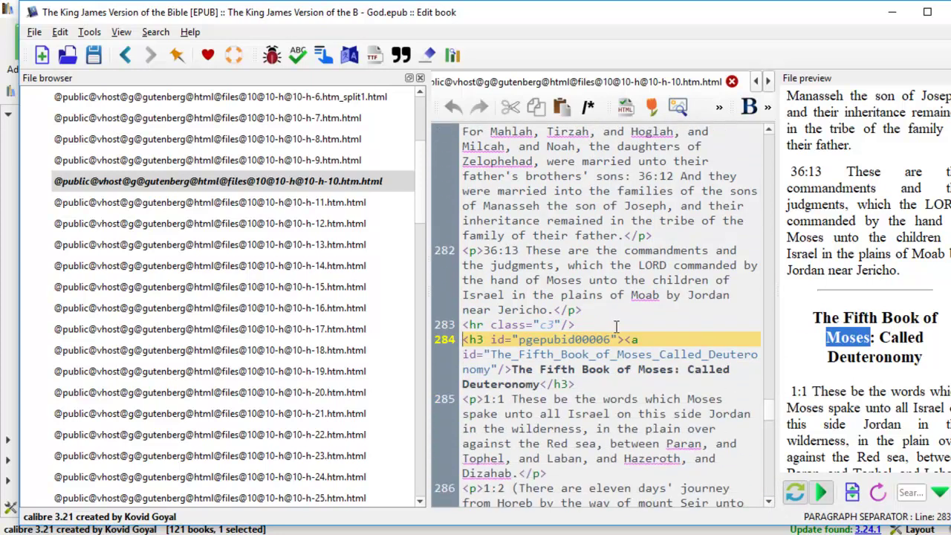
- Insert five lines between the horizontal rule and the Deuteronomy heading, with <br/> on the third one, and save the book
click(611, 325)
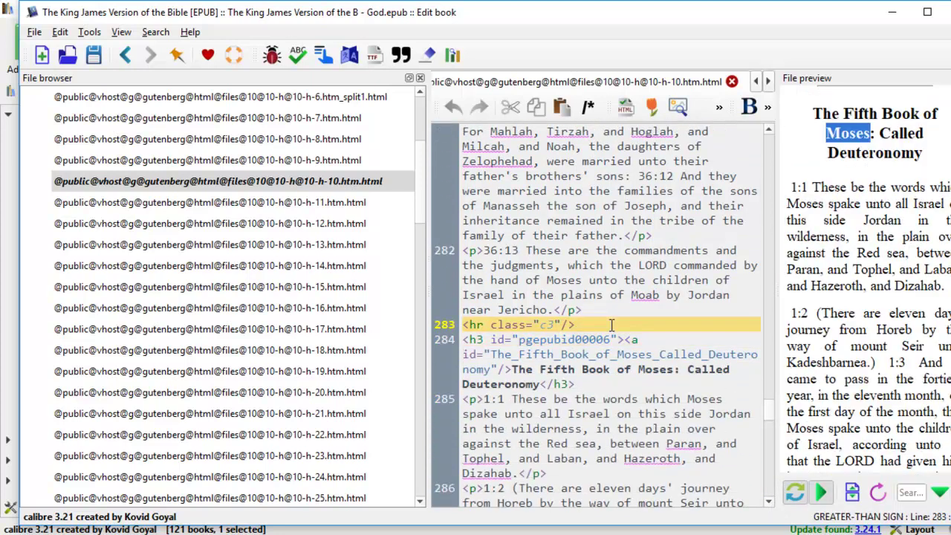
key(Return)
key(Return)
key(Return)
key(Return)
key(Return)
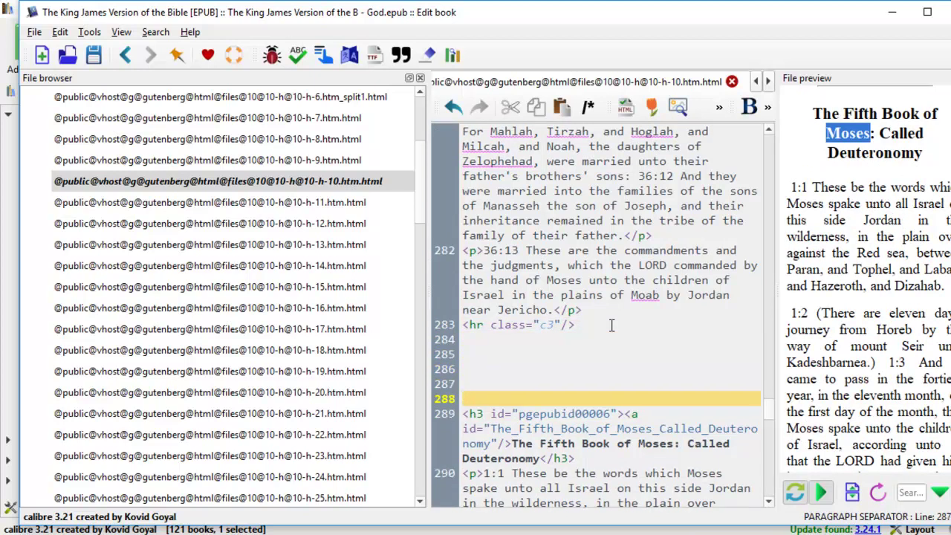
key(Up)
key(Up)
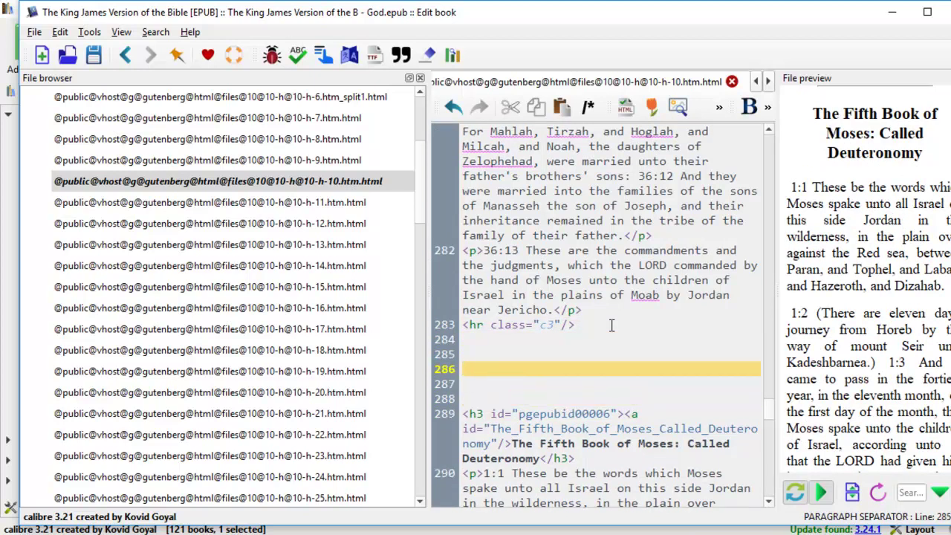
text(<br/)
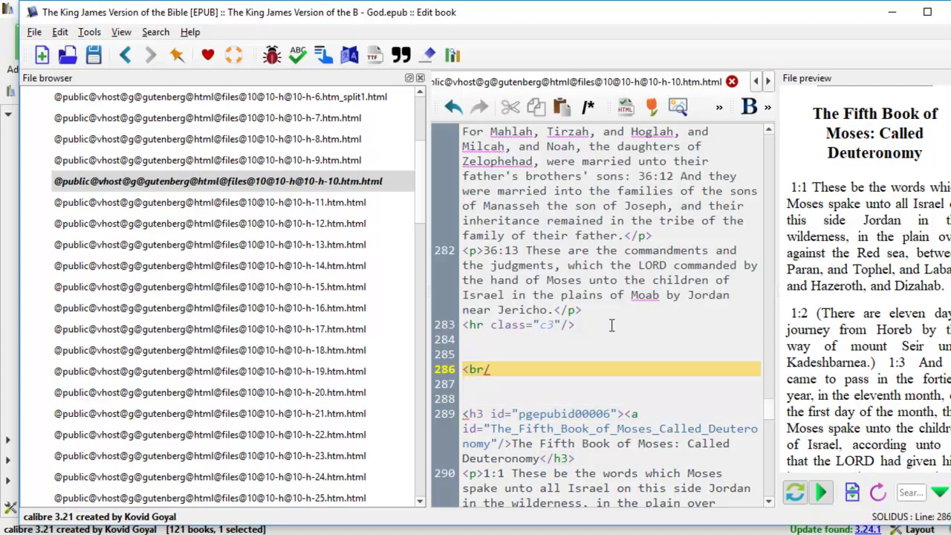
text(>)
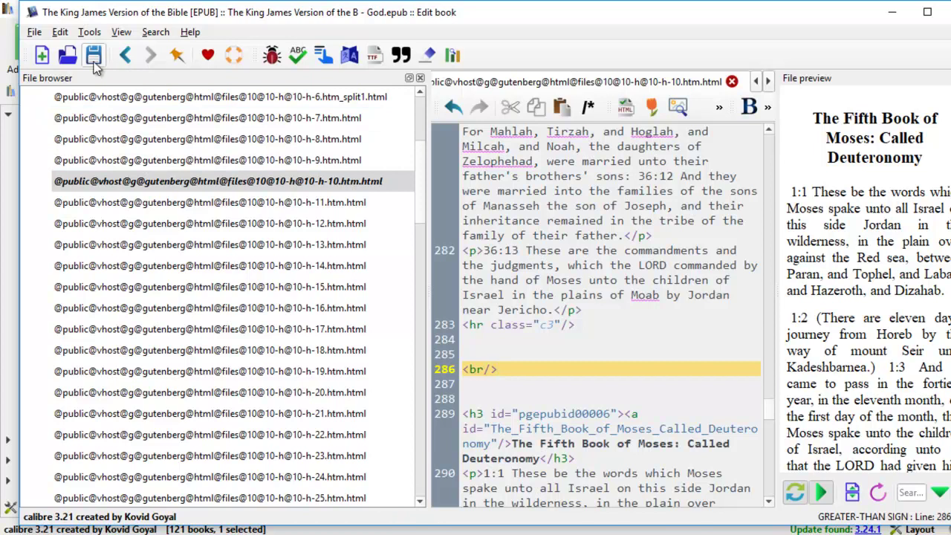
click(93, 66)
- Minimize the editor, reopen The King James Version of the Bible in the E-book viewer, move its window aside, and show its table of contents
click(893, 12)
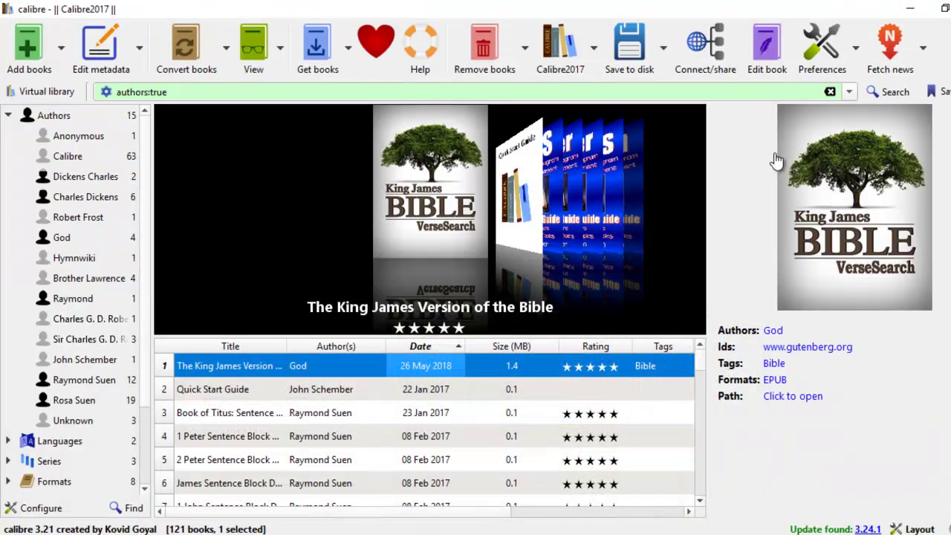
click(371, 368)
double_click(369, 373)
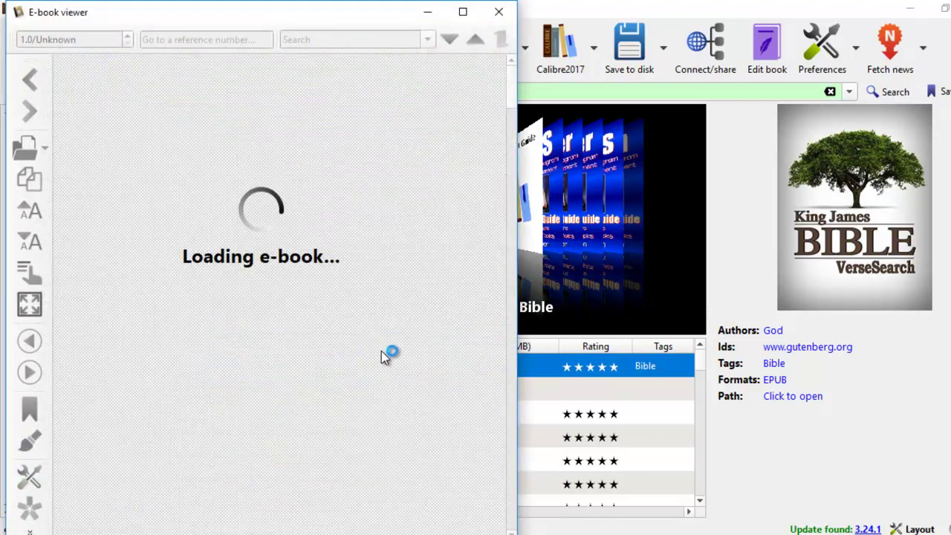
drag(282, 13, 512, 15)
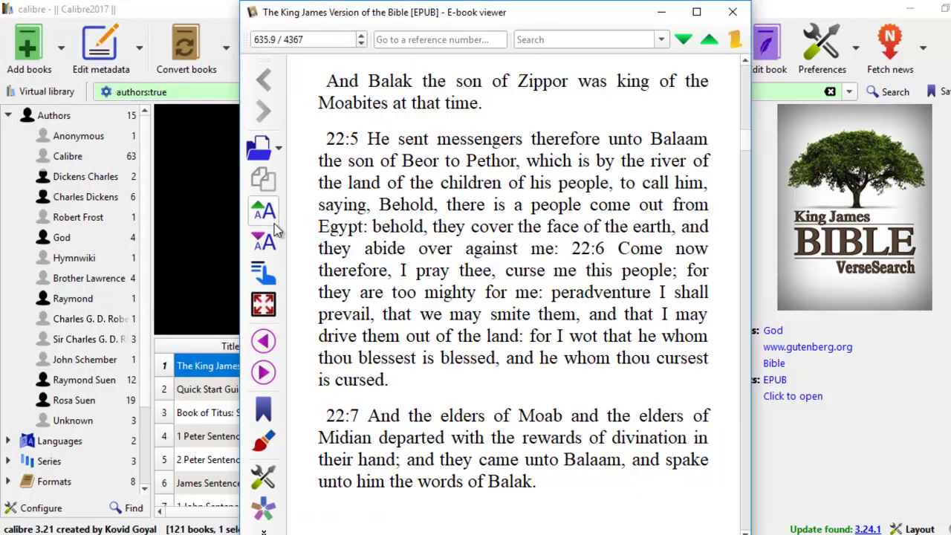
click(264, 277)
click(261, 276)
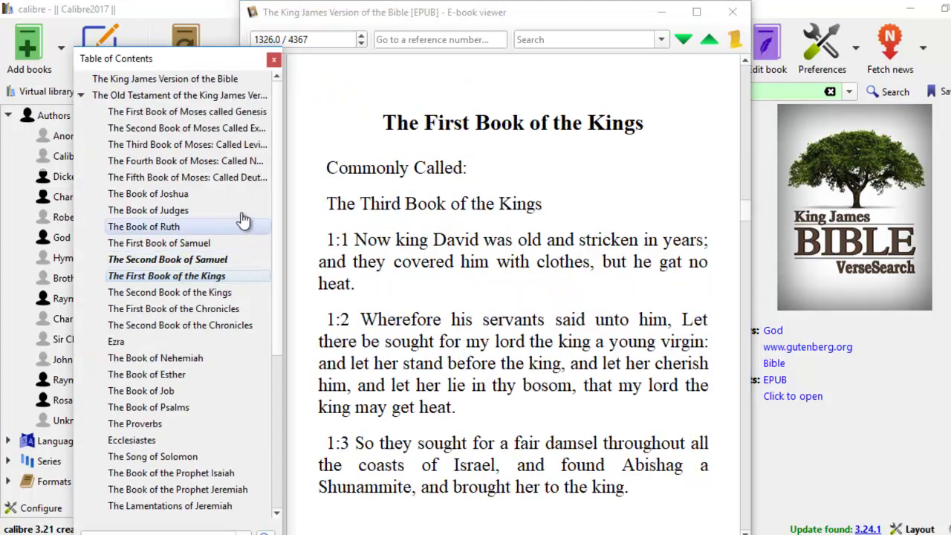
- Check where the Numbers, Deuteronomy, Joshua, Judges, Ruth and First Samuel entries land from the table of contents
click(232, 163)
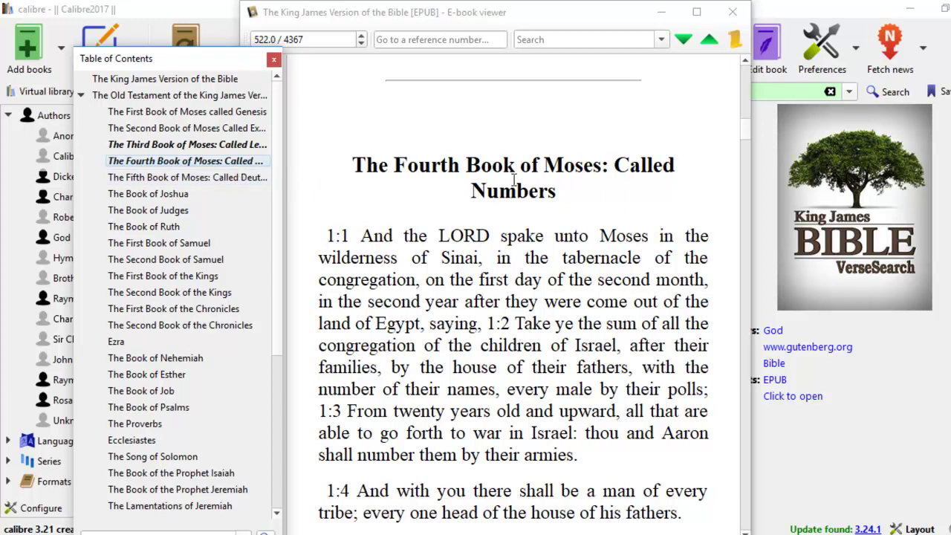
click(239, 181)
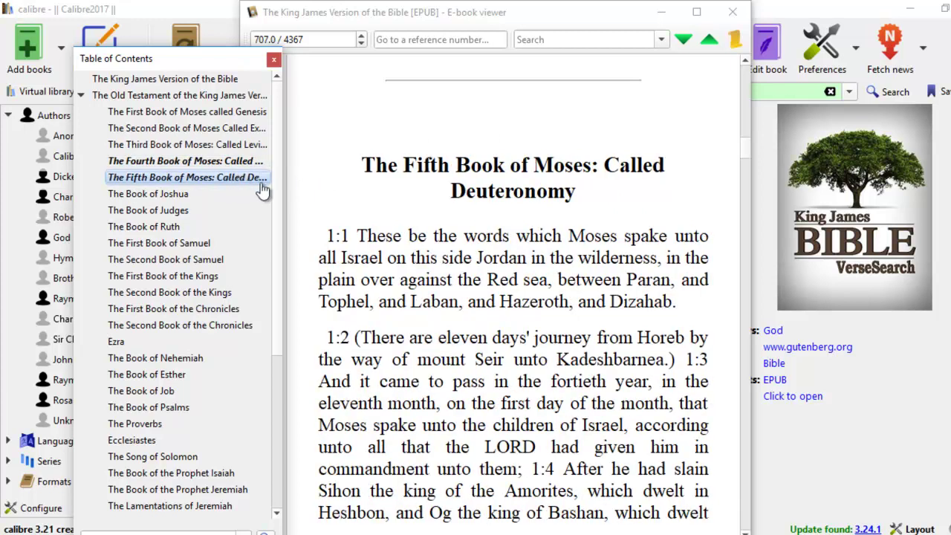
click(176, 195)
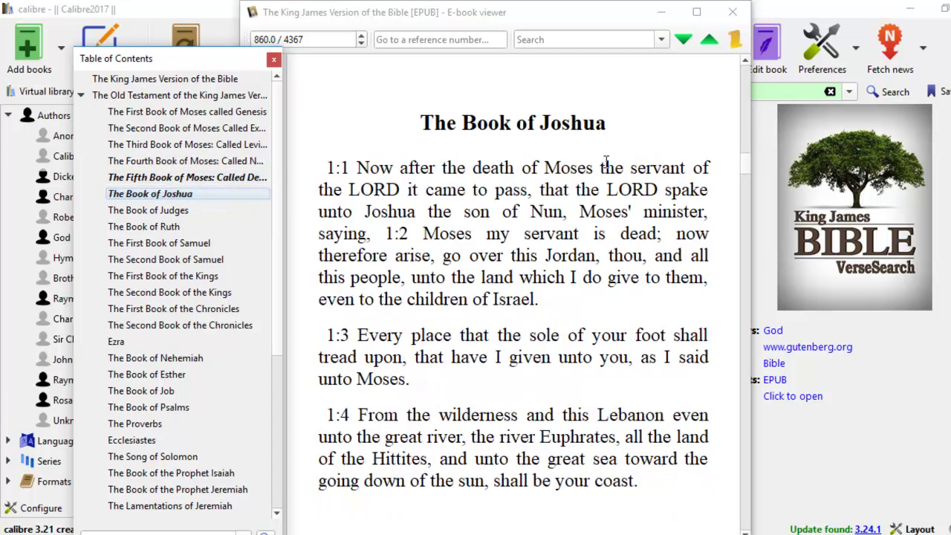
click(196, 210)
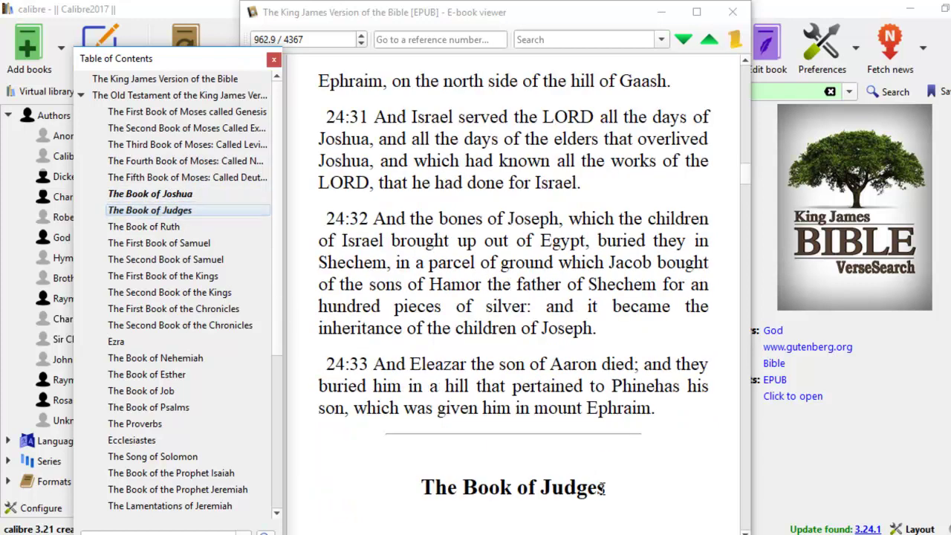
click(171, 227)
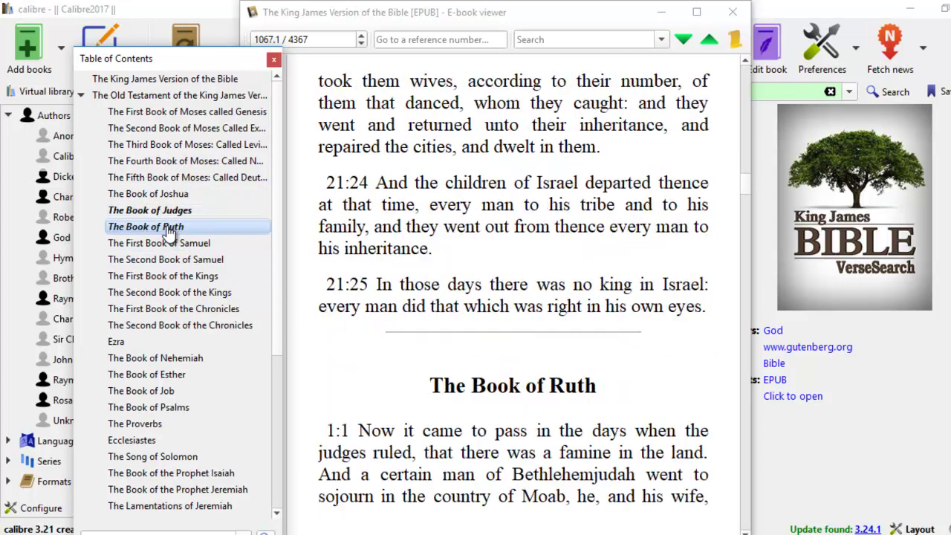
click(207, 245)
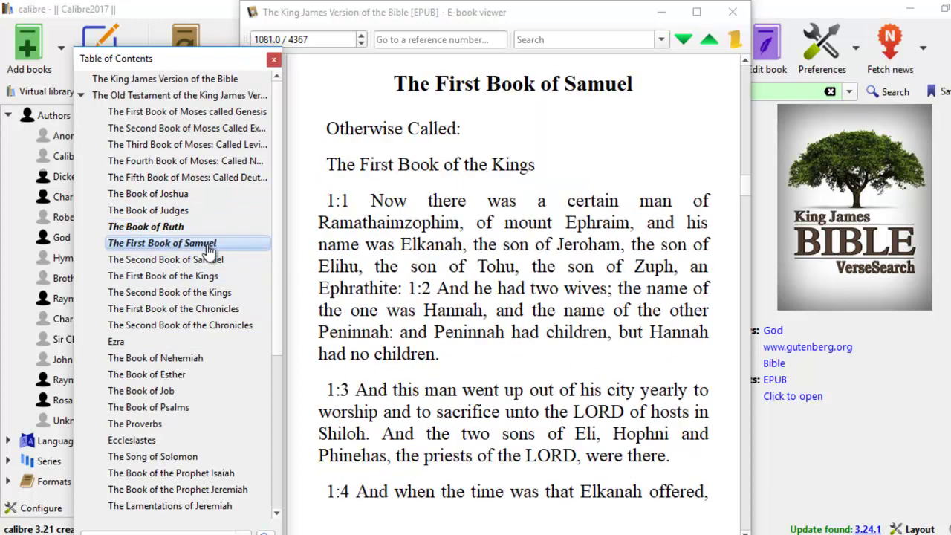
- Check where the Second Samuel, First Kings and Second Chronicles entries land from the table of contents
click(204, 260)
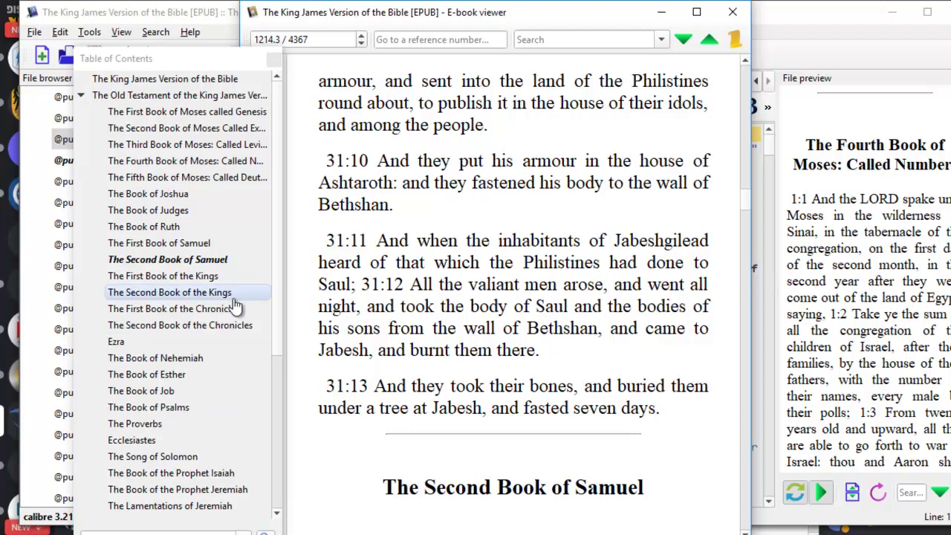
click(182, 276)
click(178, 325)
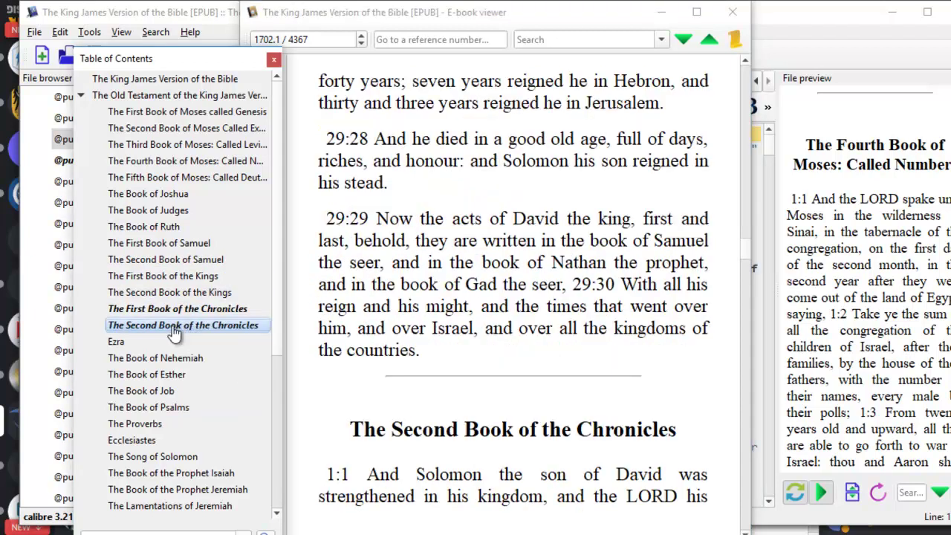